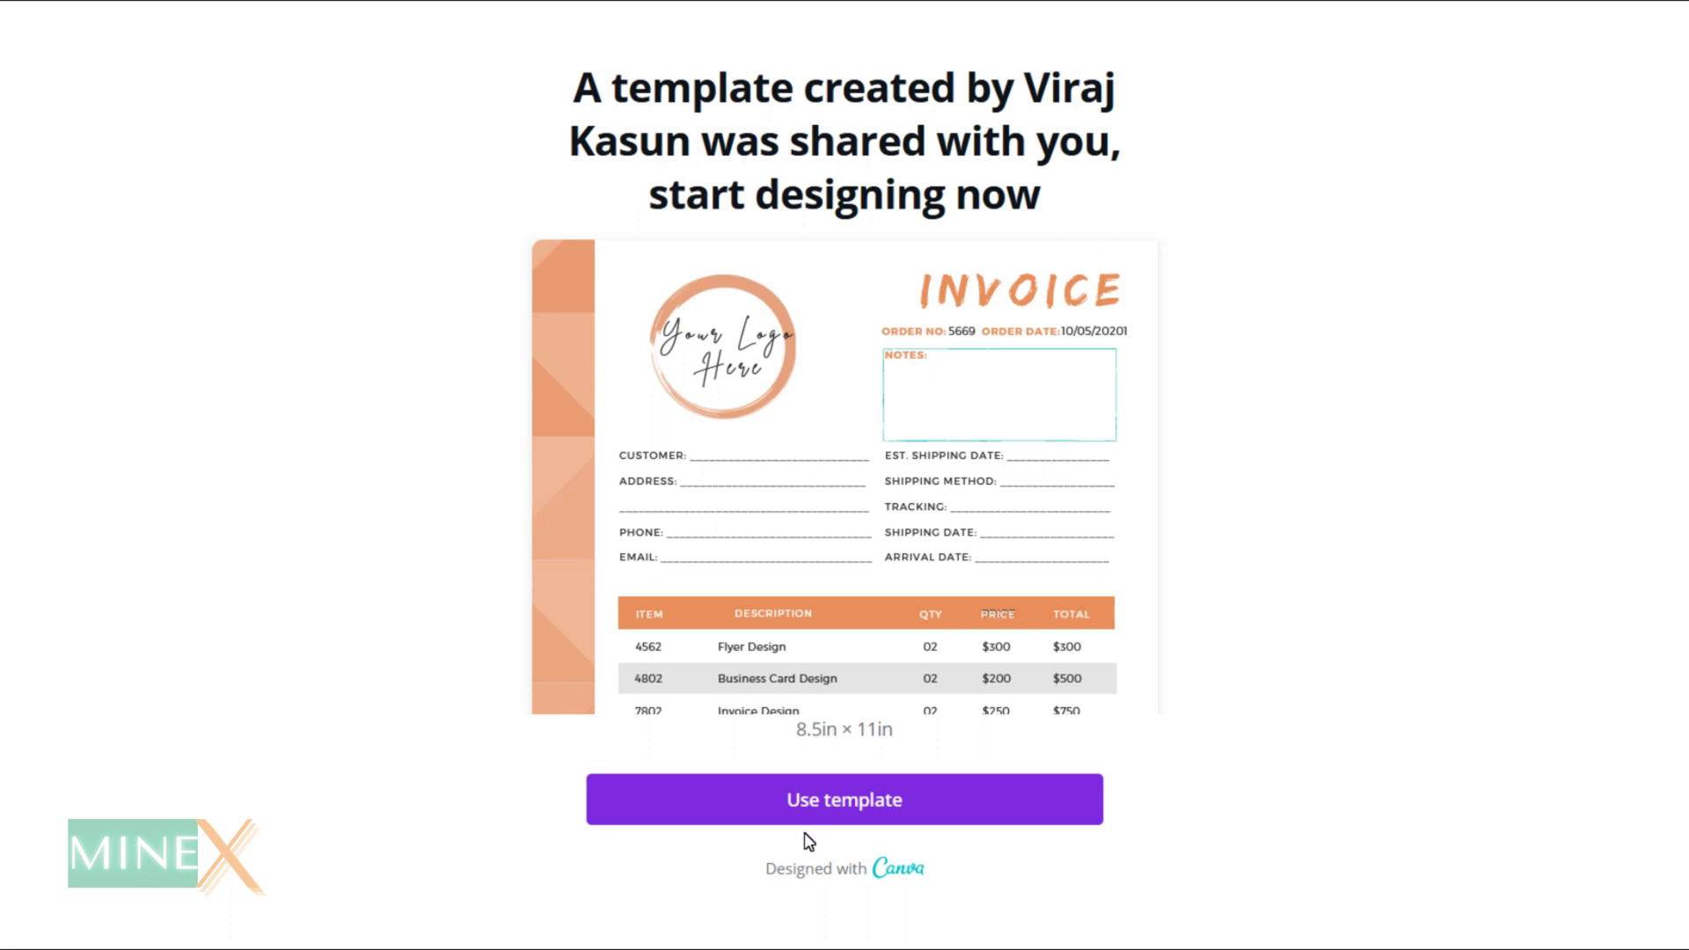
Start a copy of the invoice template via Sign up with Google and submit the account email
left_click(831, 804)
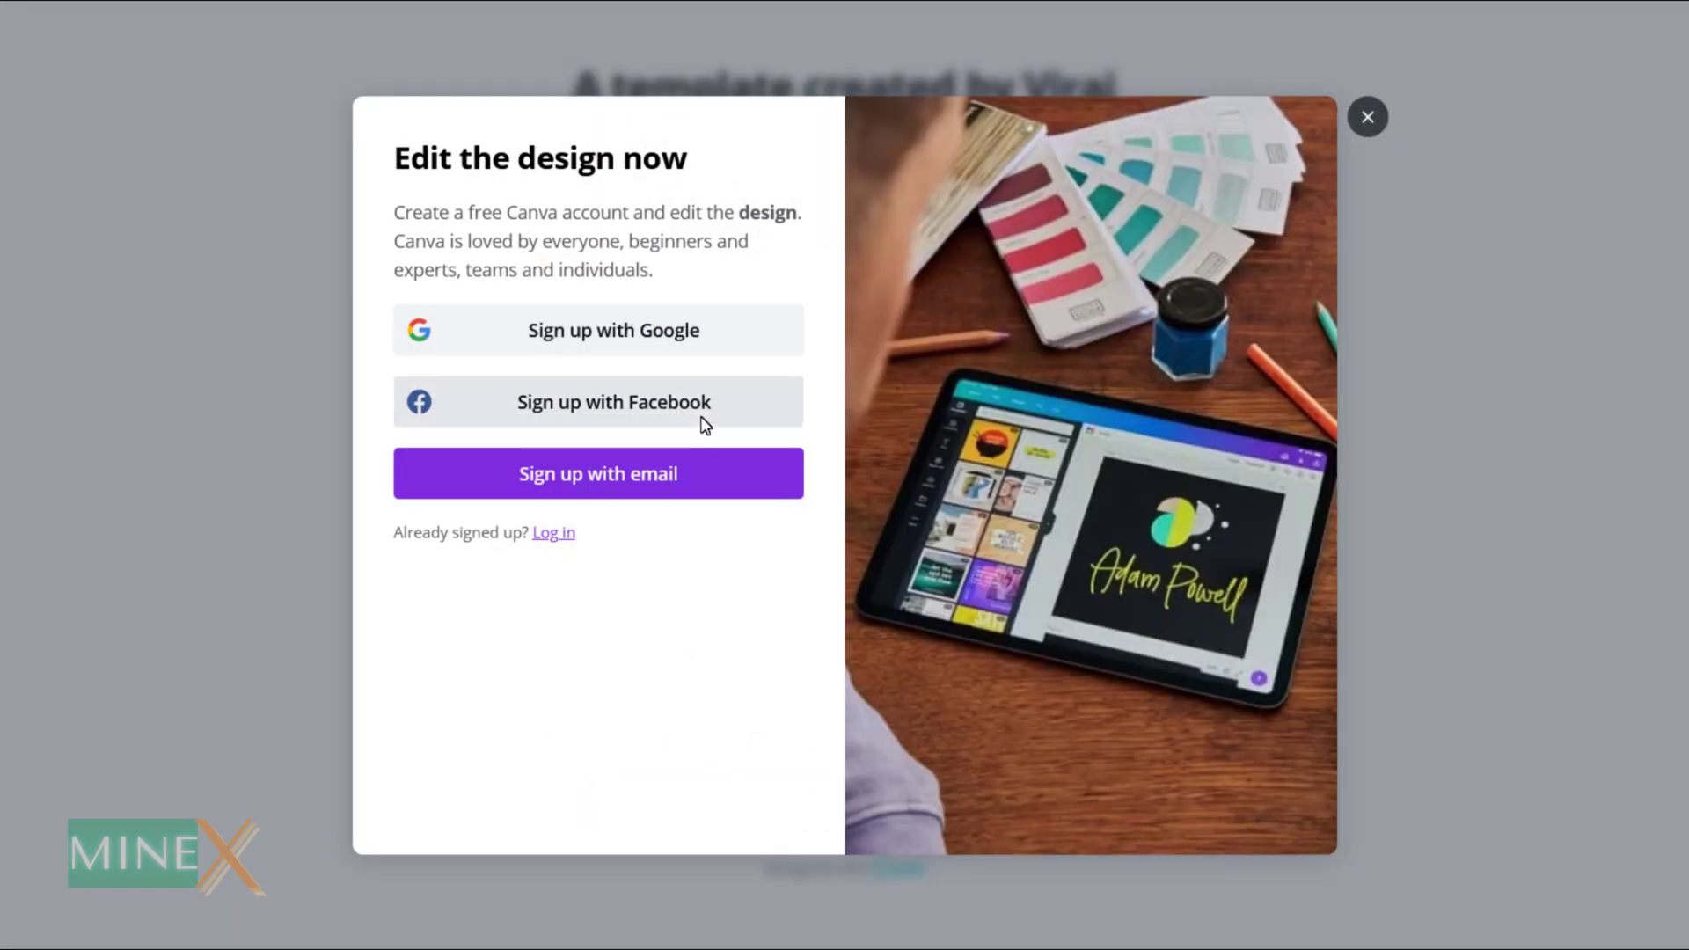
left_click(655, 337)
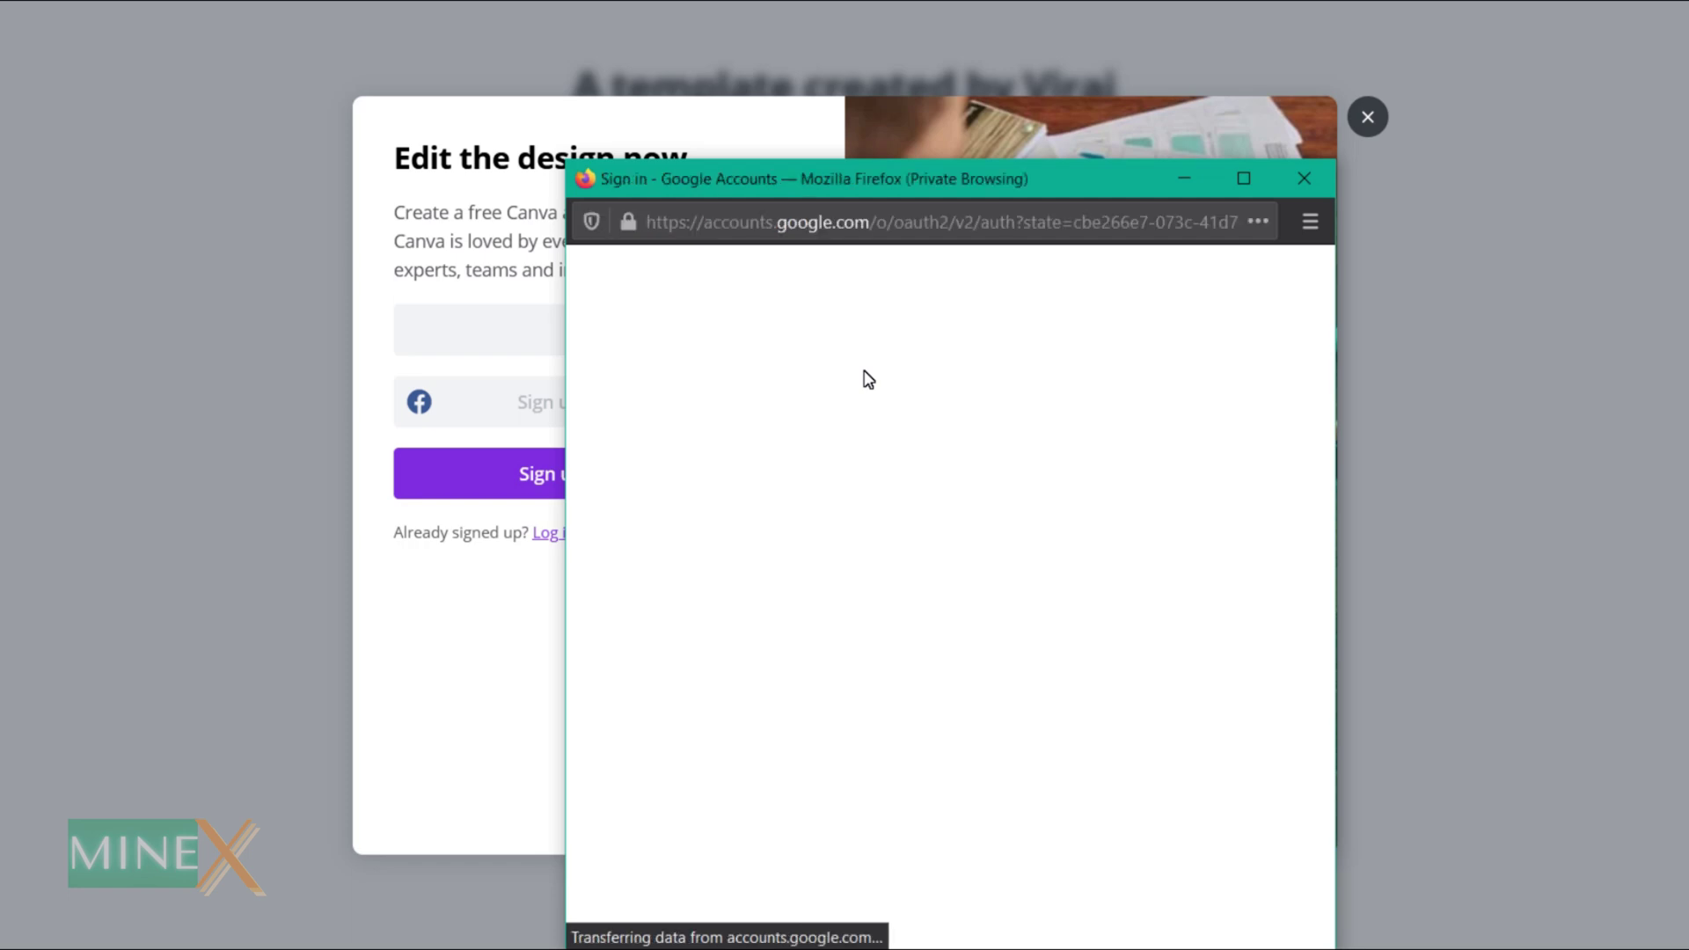
left_click(749, 583)
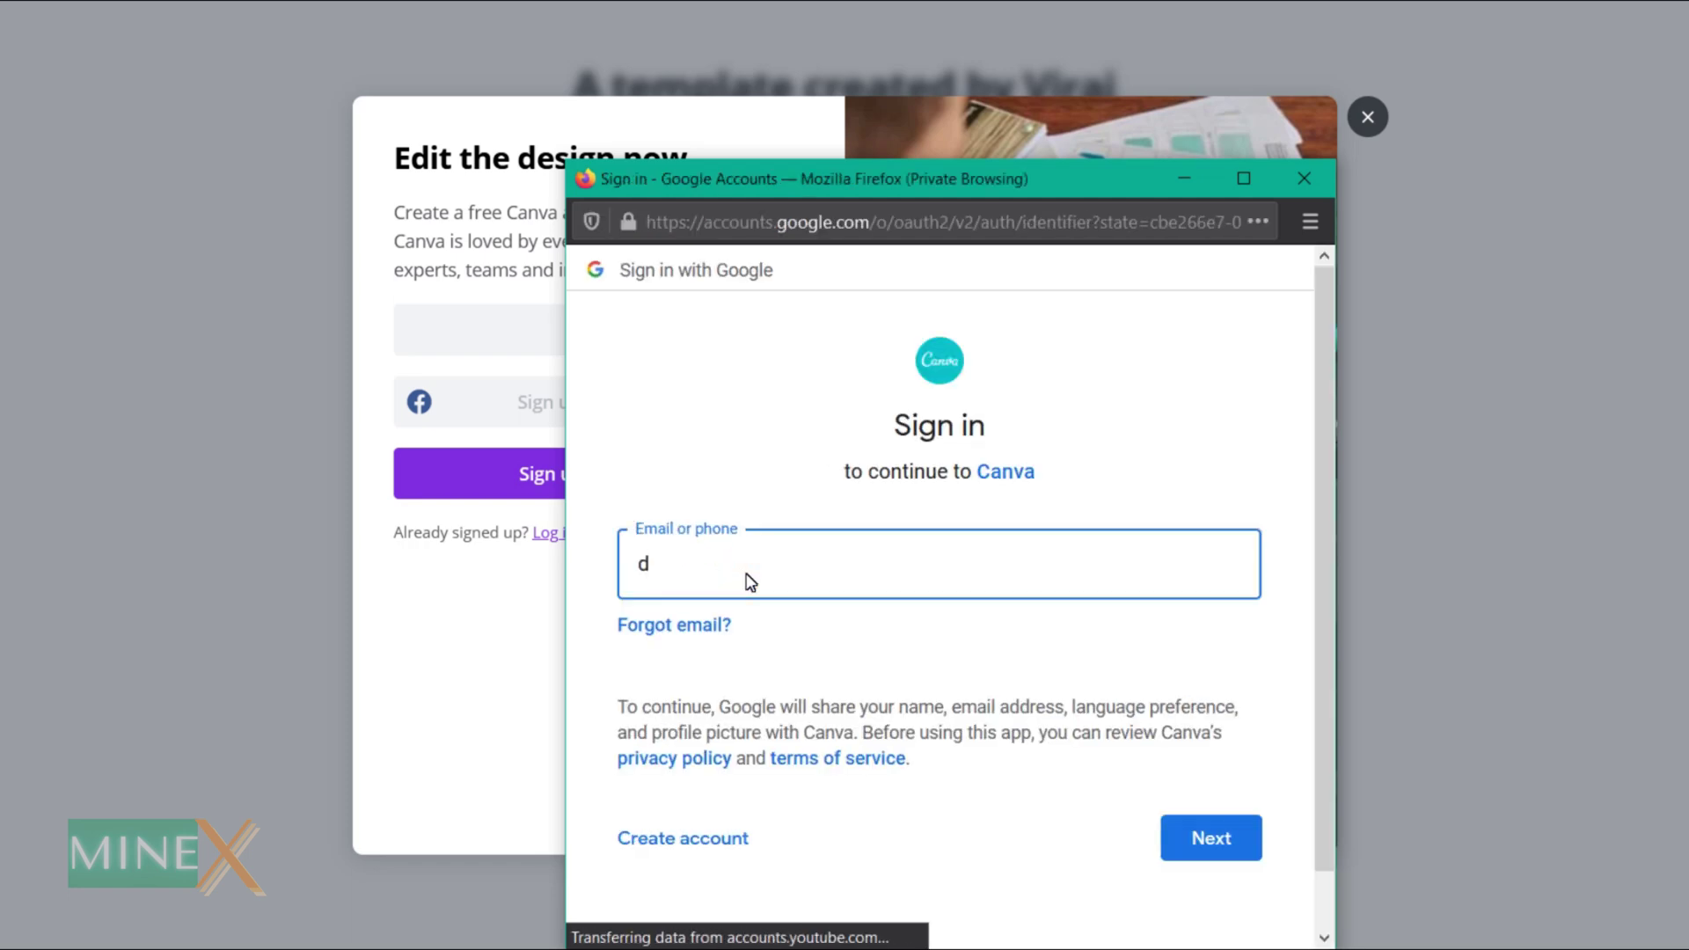
type("d")
left_click(749, 583)
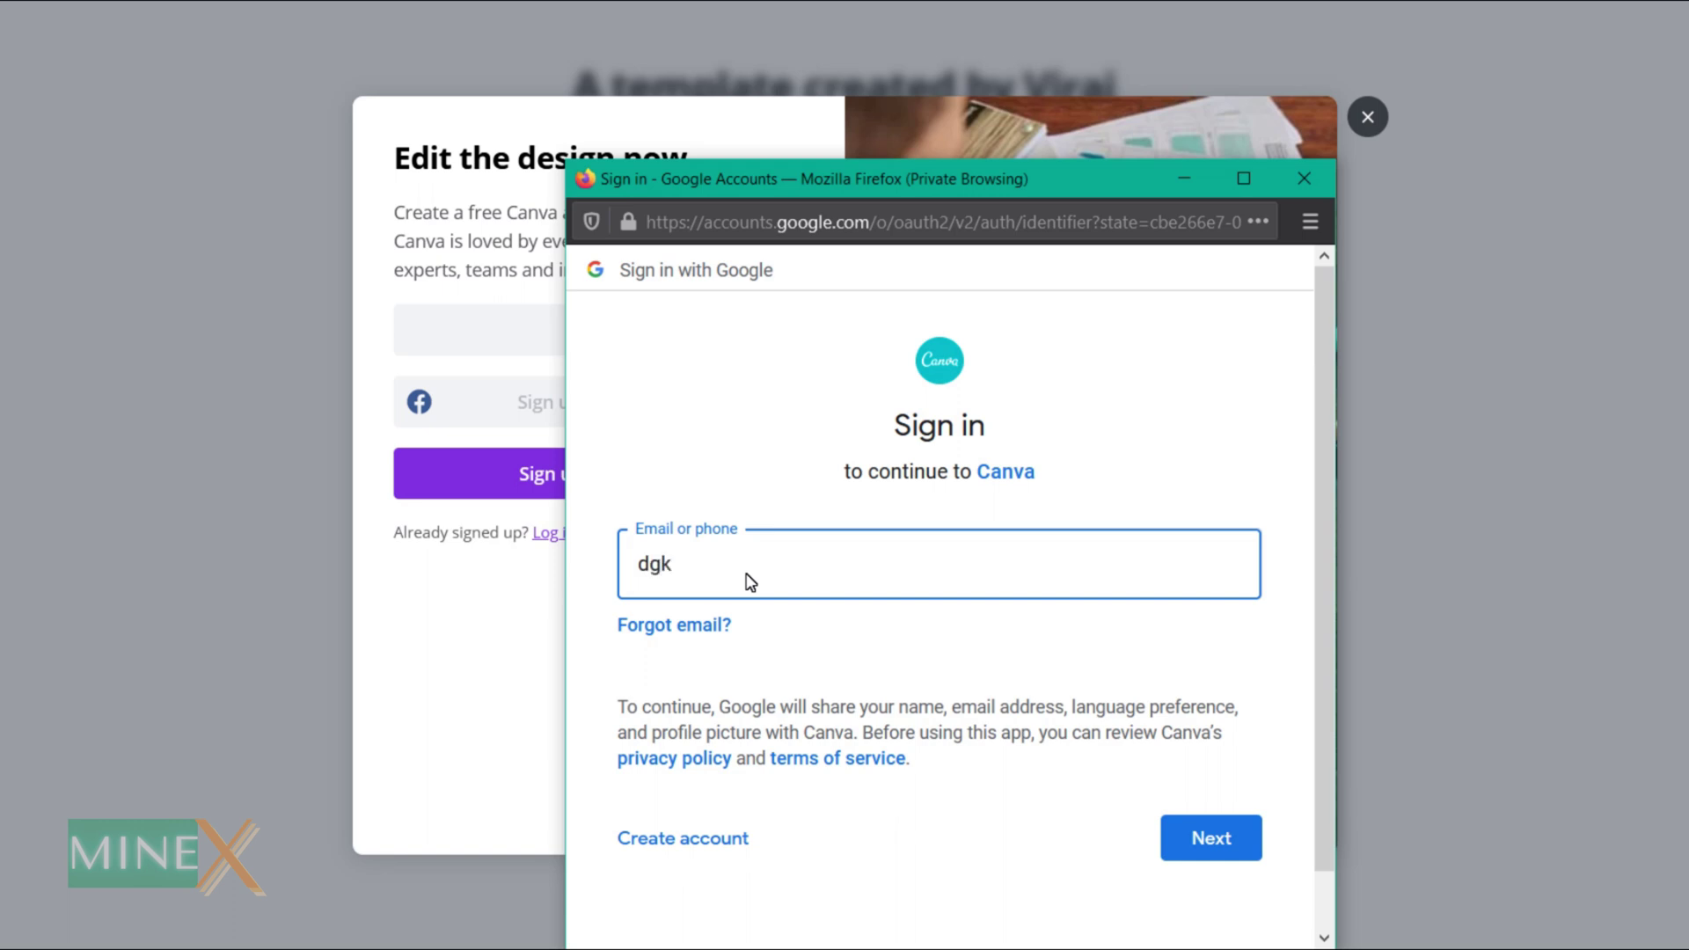
left_click(1195, 846)
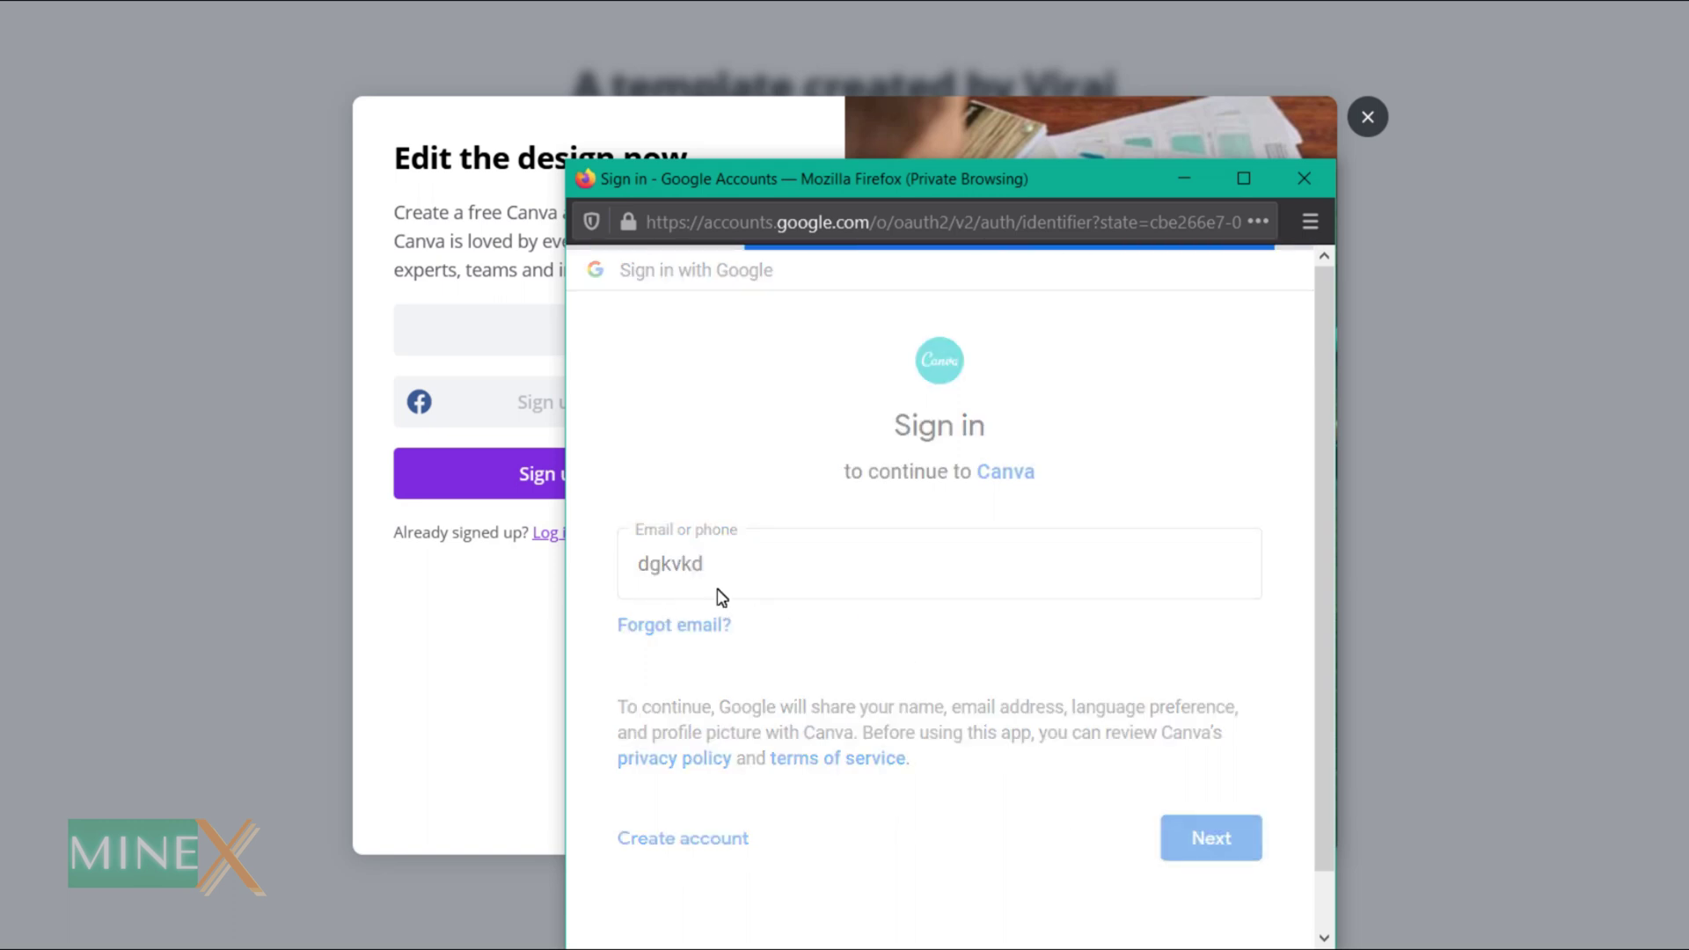
Fill in the saved account password to finish signing in
left_click(821, 604)
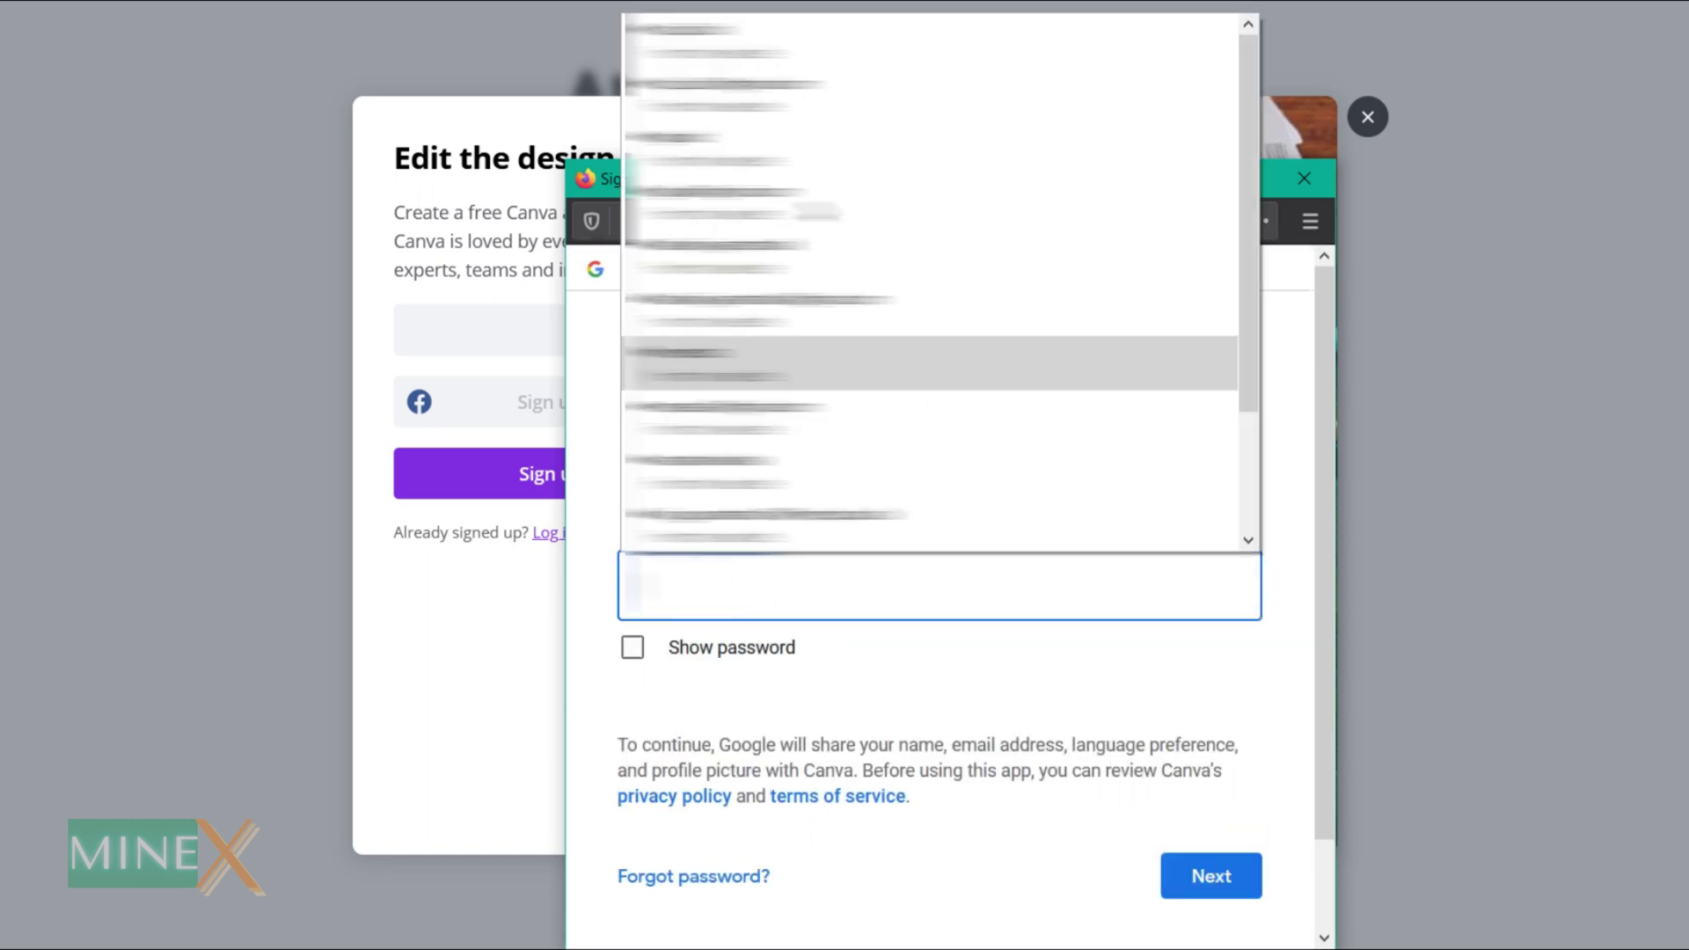
left_click(880, 196)
left_click(1175, 878)
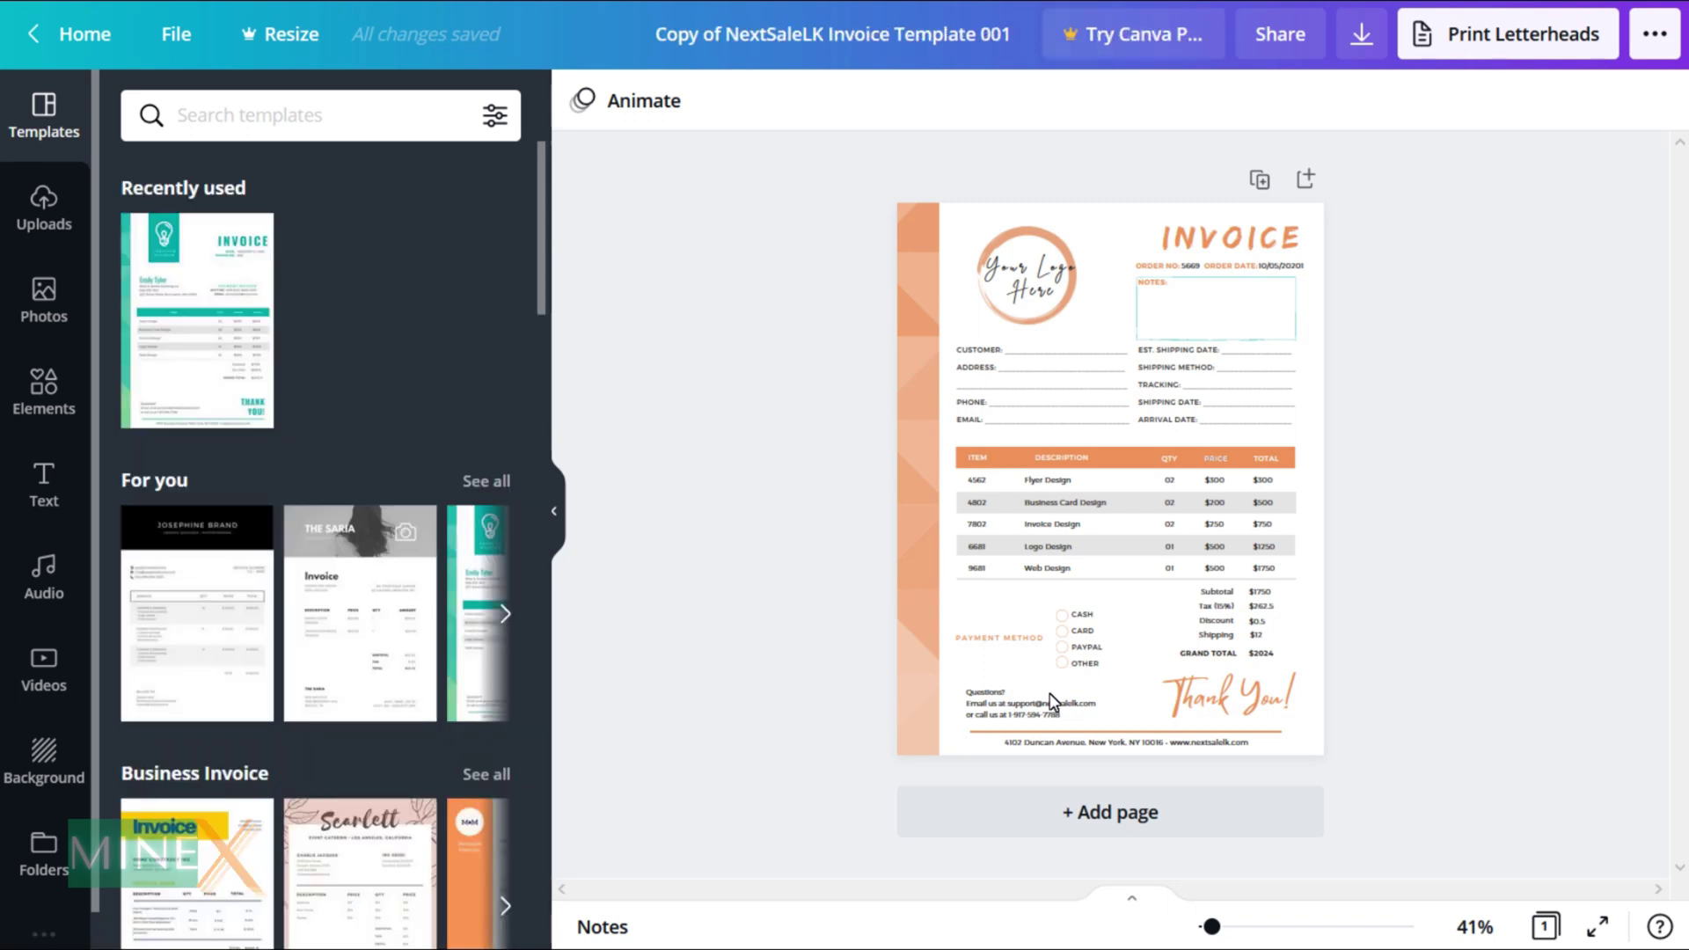
Collapse the templates panel, zoom the invoice to 89% and scroll to the item table
left_click(556, 512)
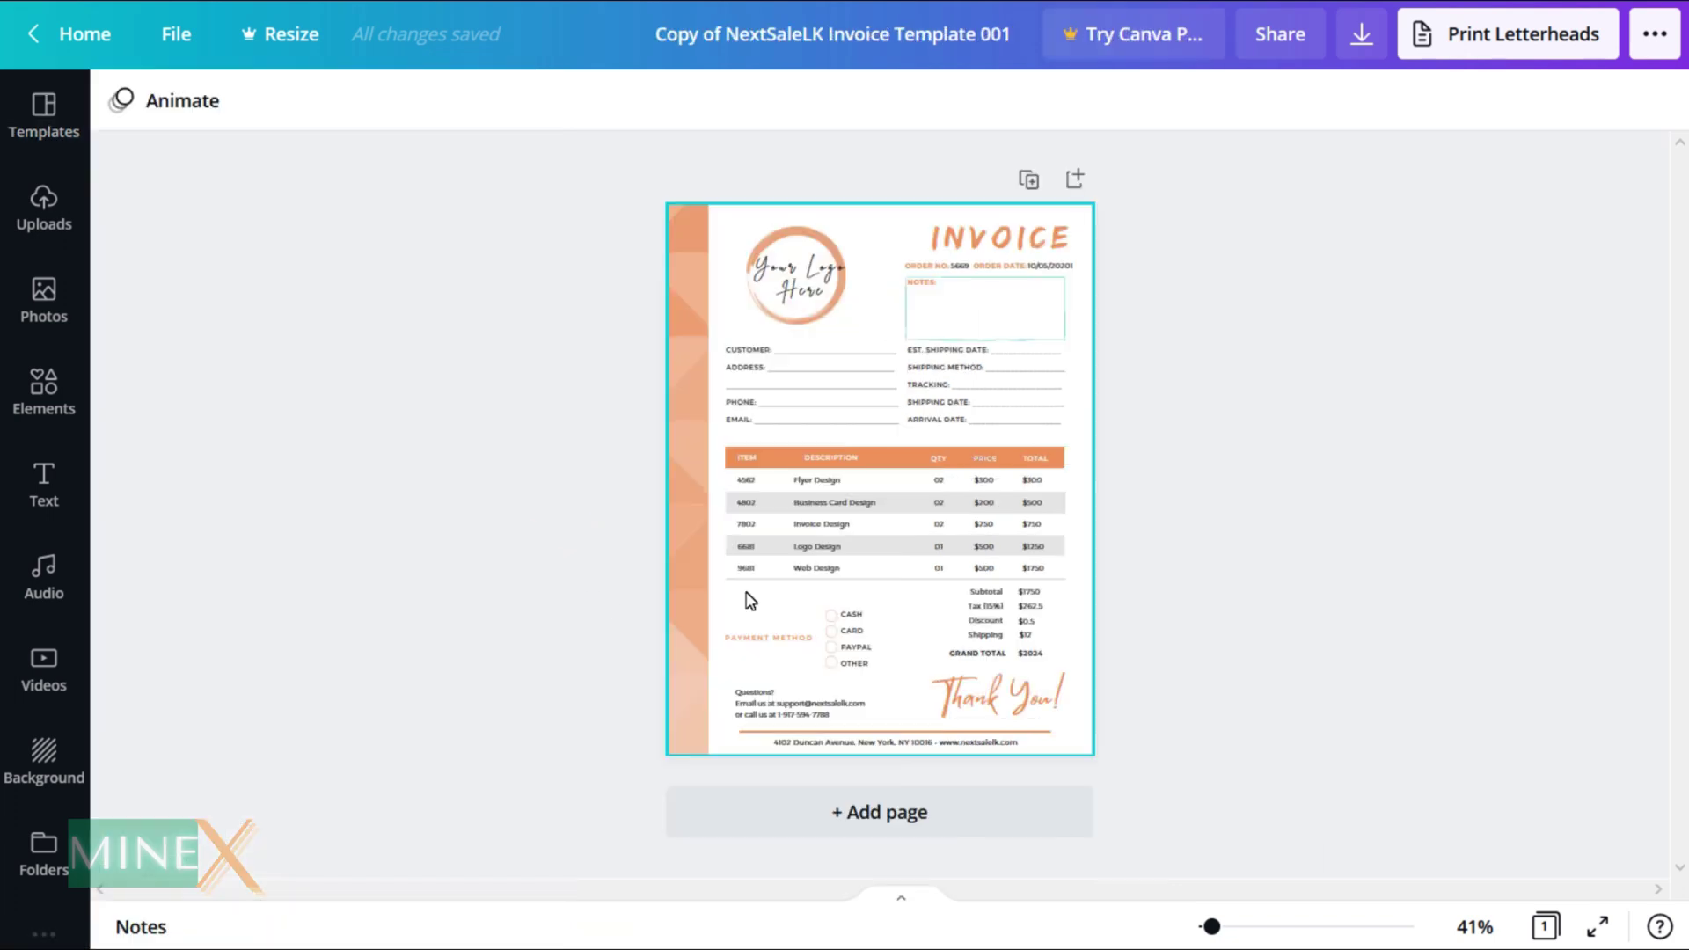
left_click(1234, 929)
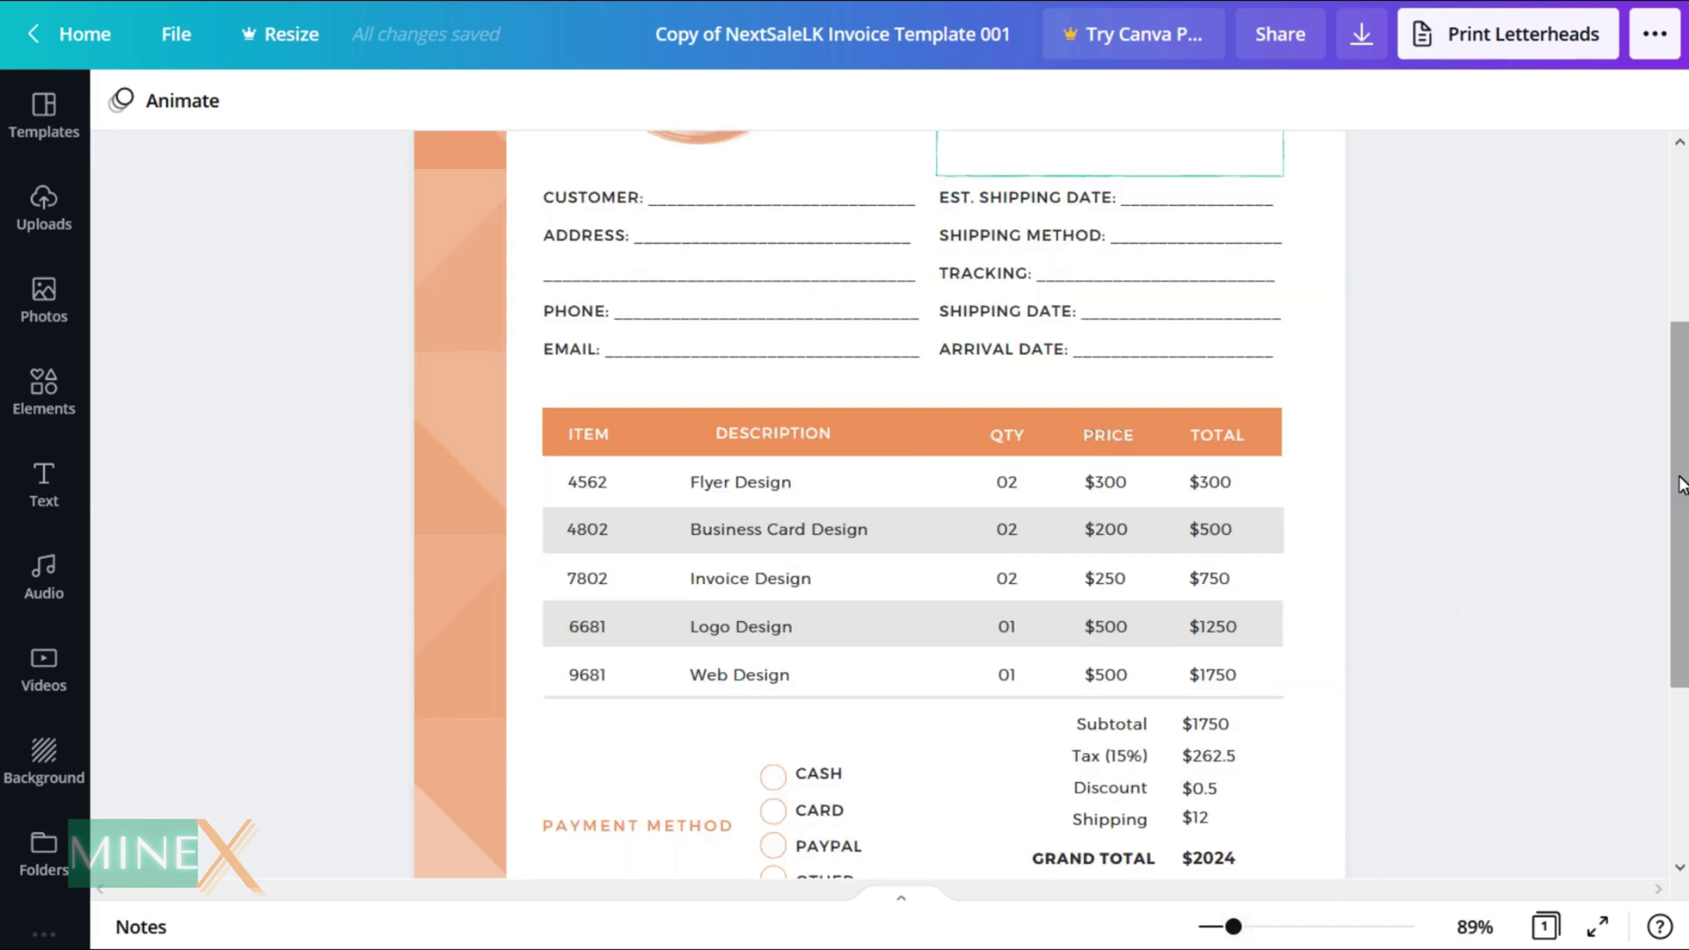
left_click_drag(1671, 541, 1685, 438)
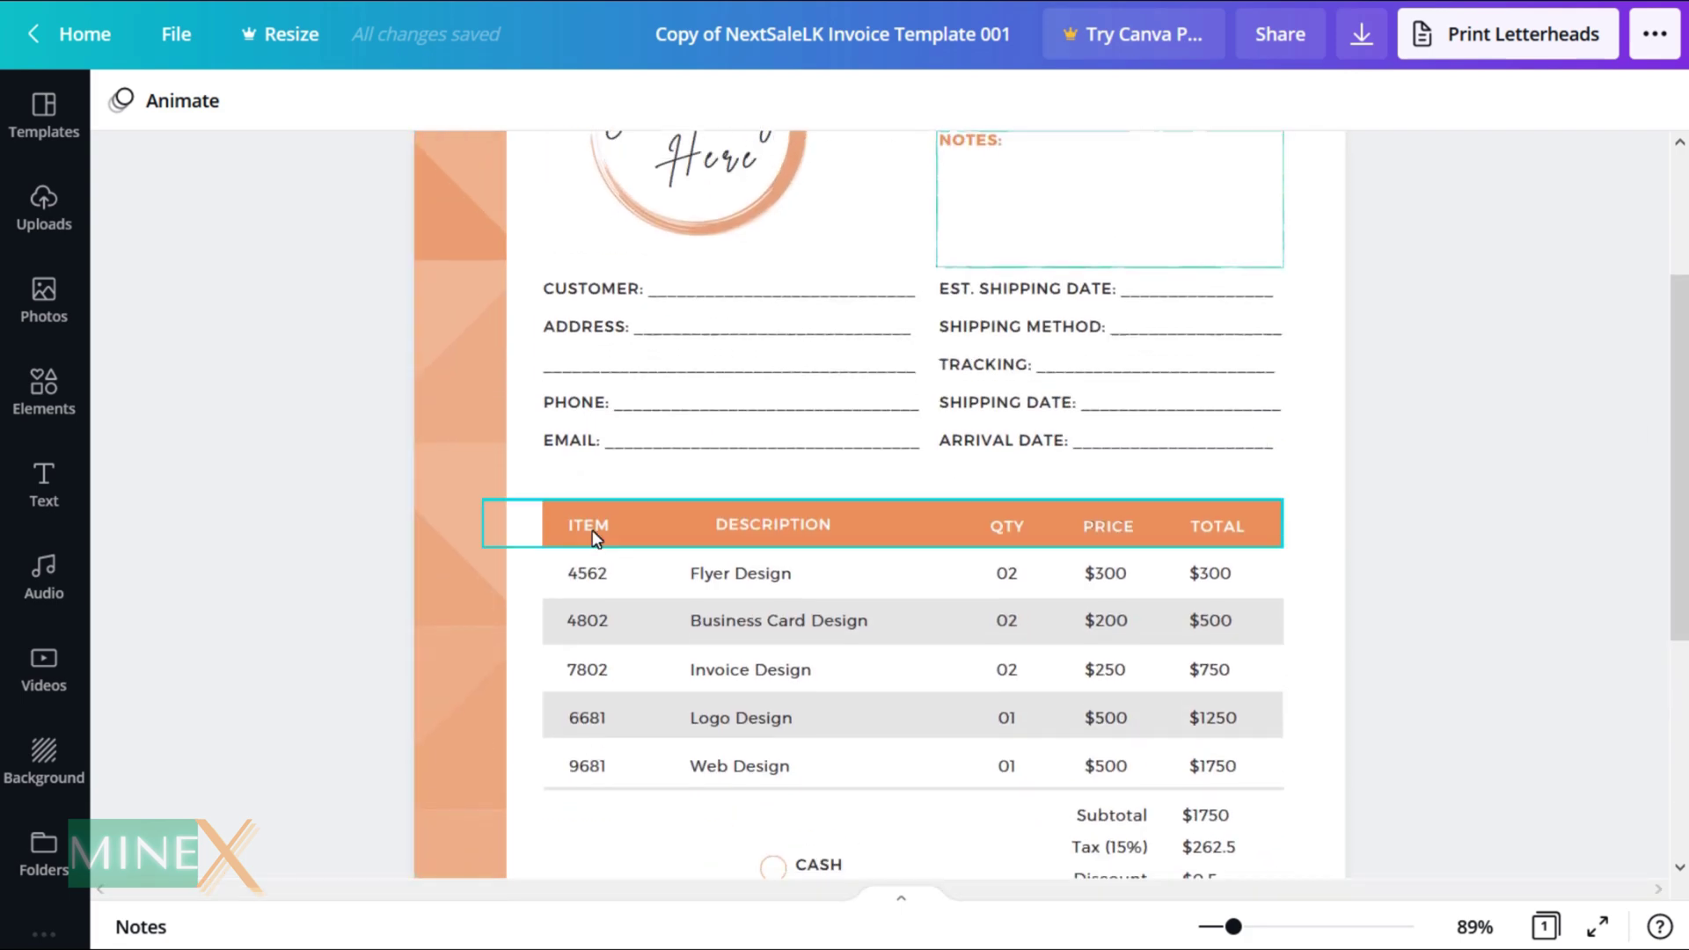
Clear the first row's Flyer Design description to make way for T-Shirt
left_click(592, 577)
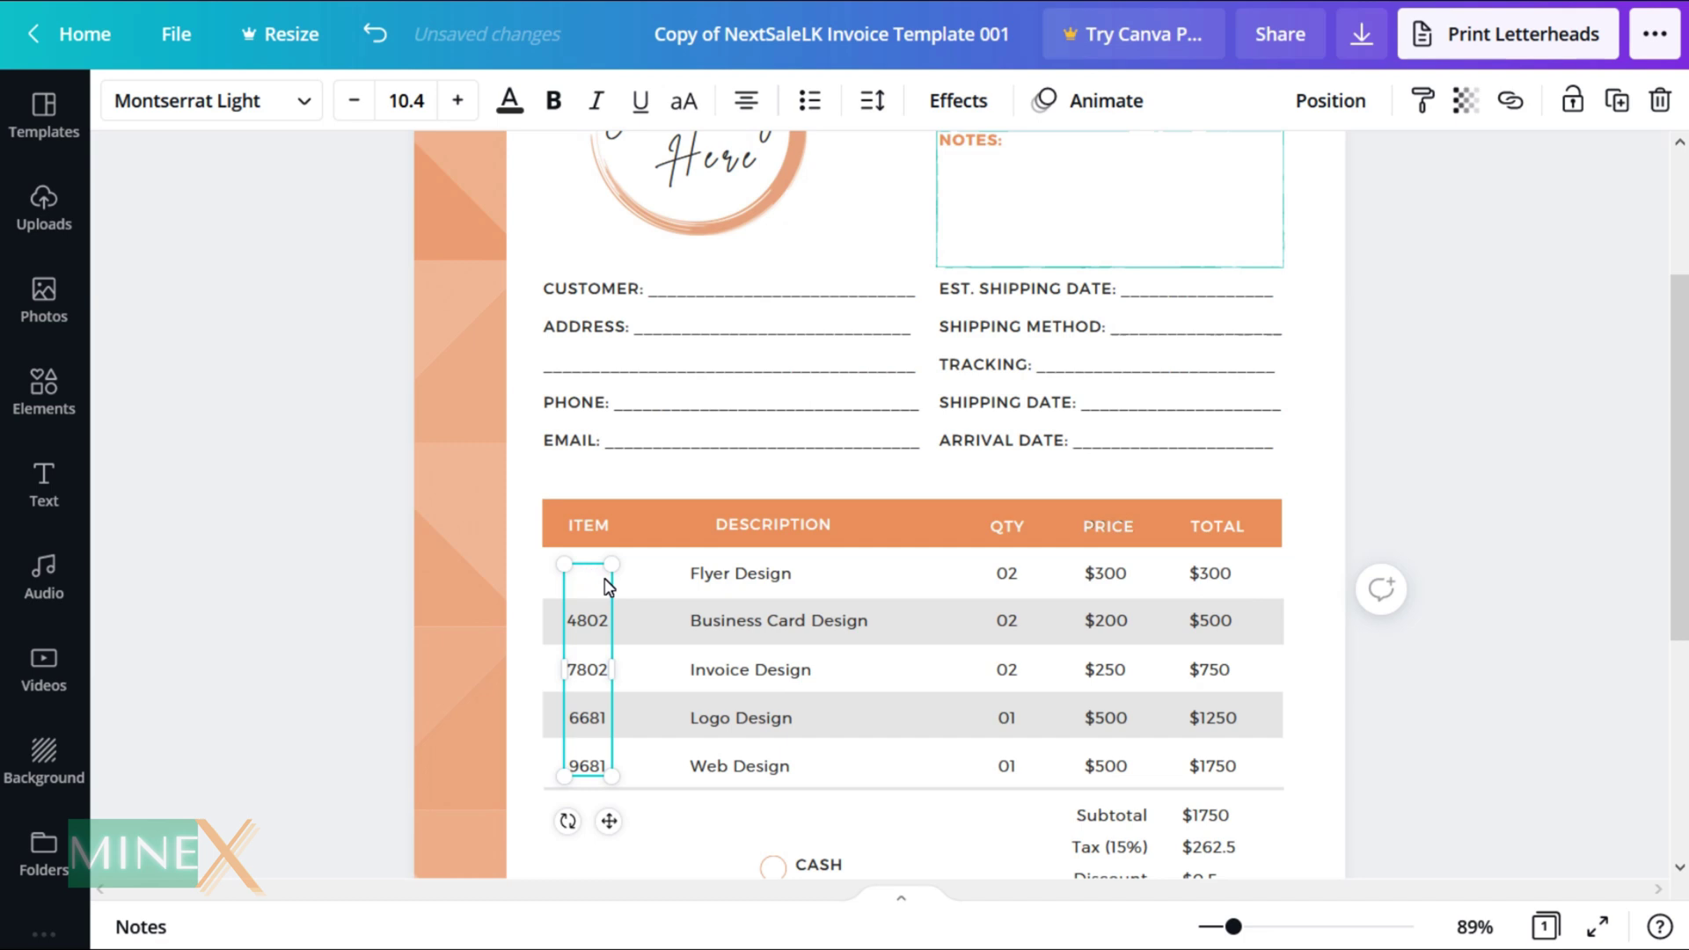
left_click(765, 581)
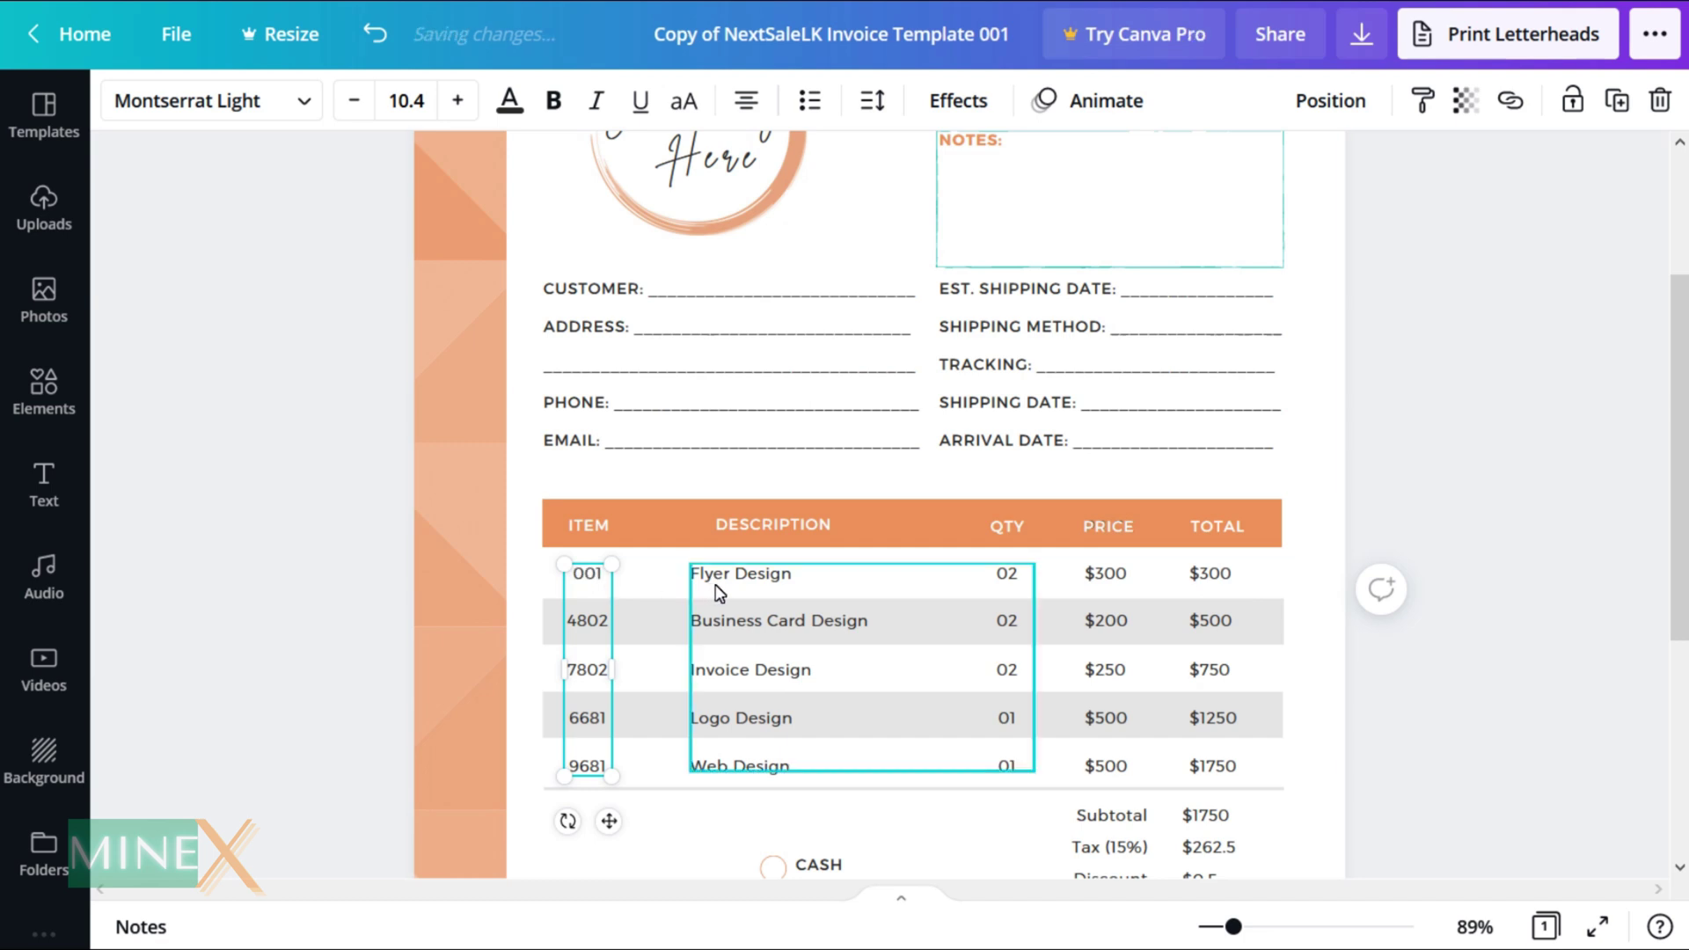
triple_click(830, 584)
key("BackSpace")
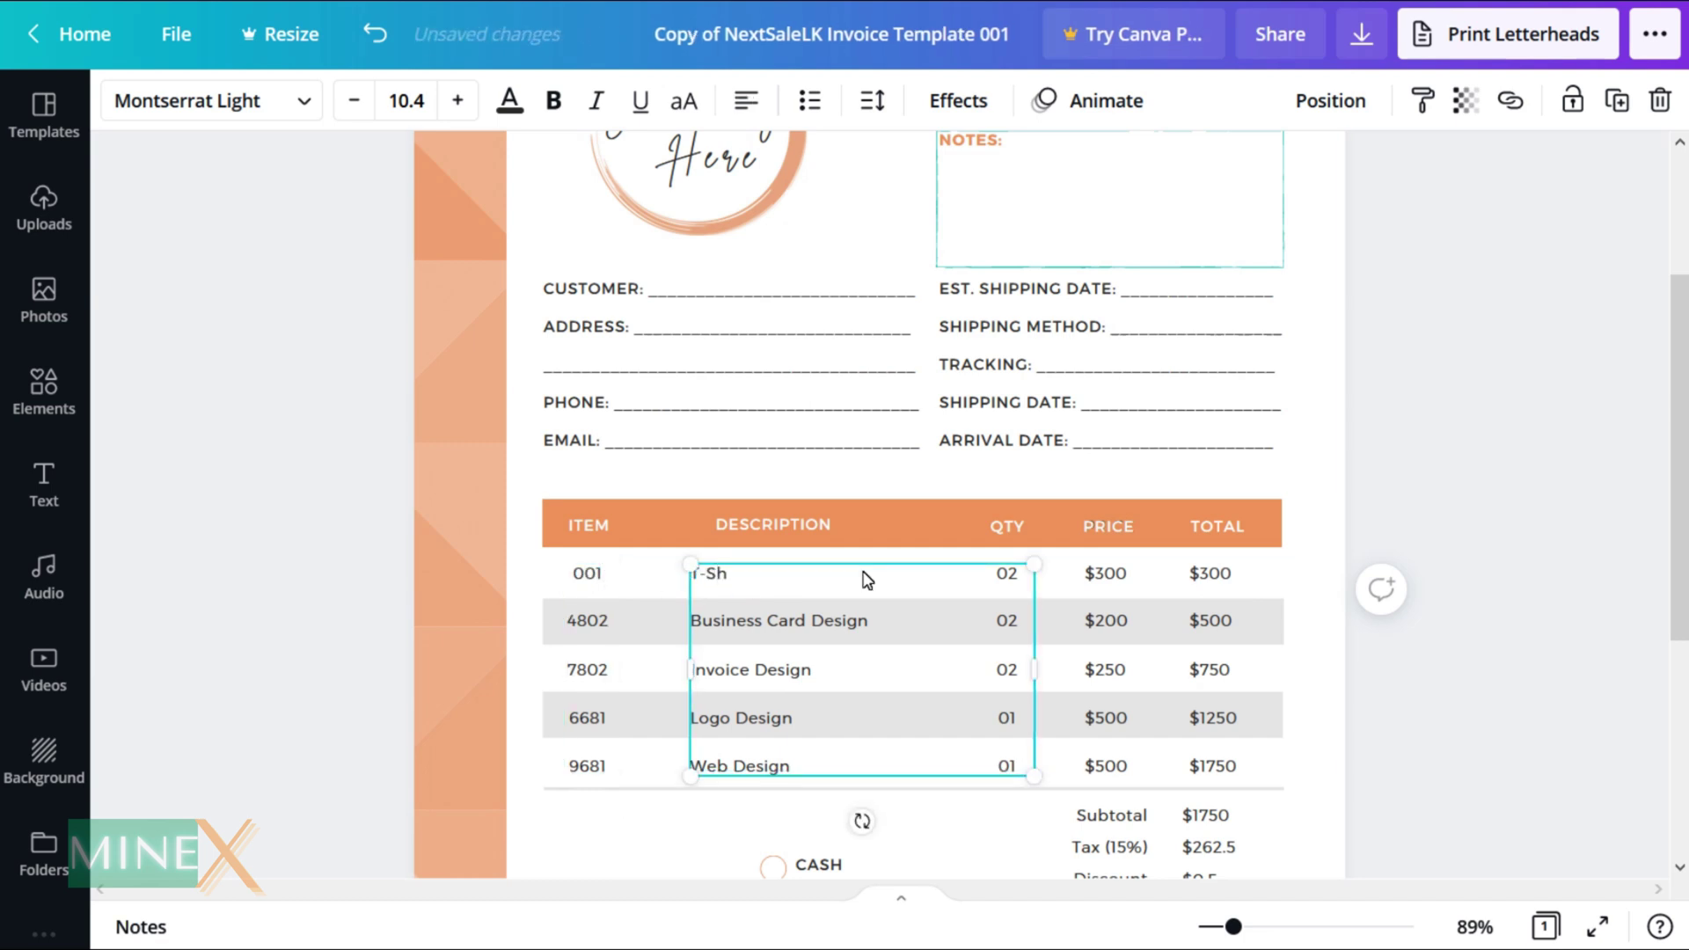
Set the first row's quantity to 01, price to $56 and total to $56
left_click(1066, 587)
left_click(1018, 573)
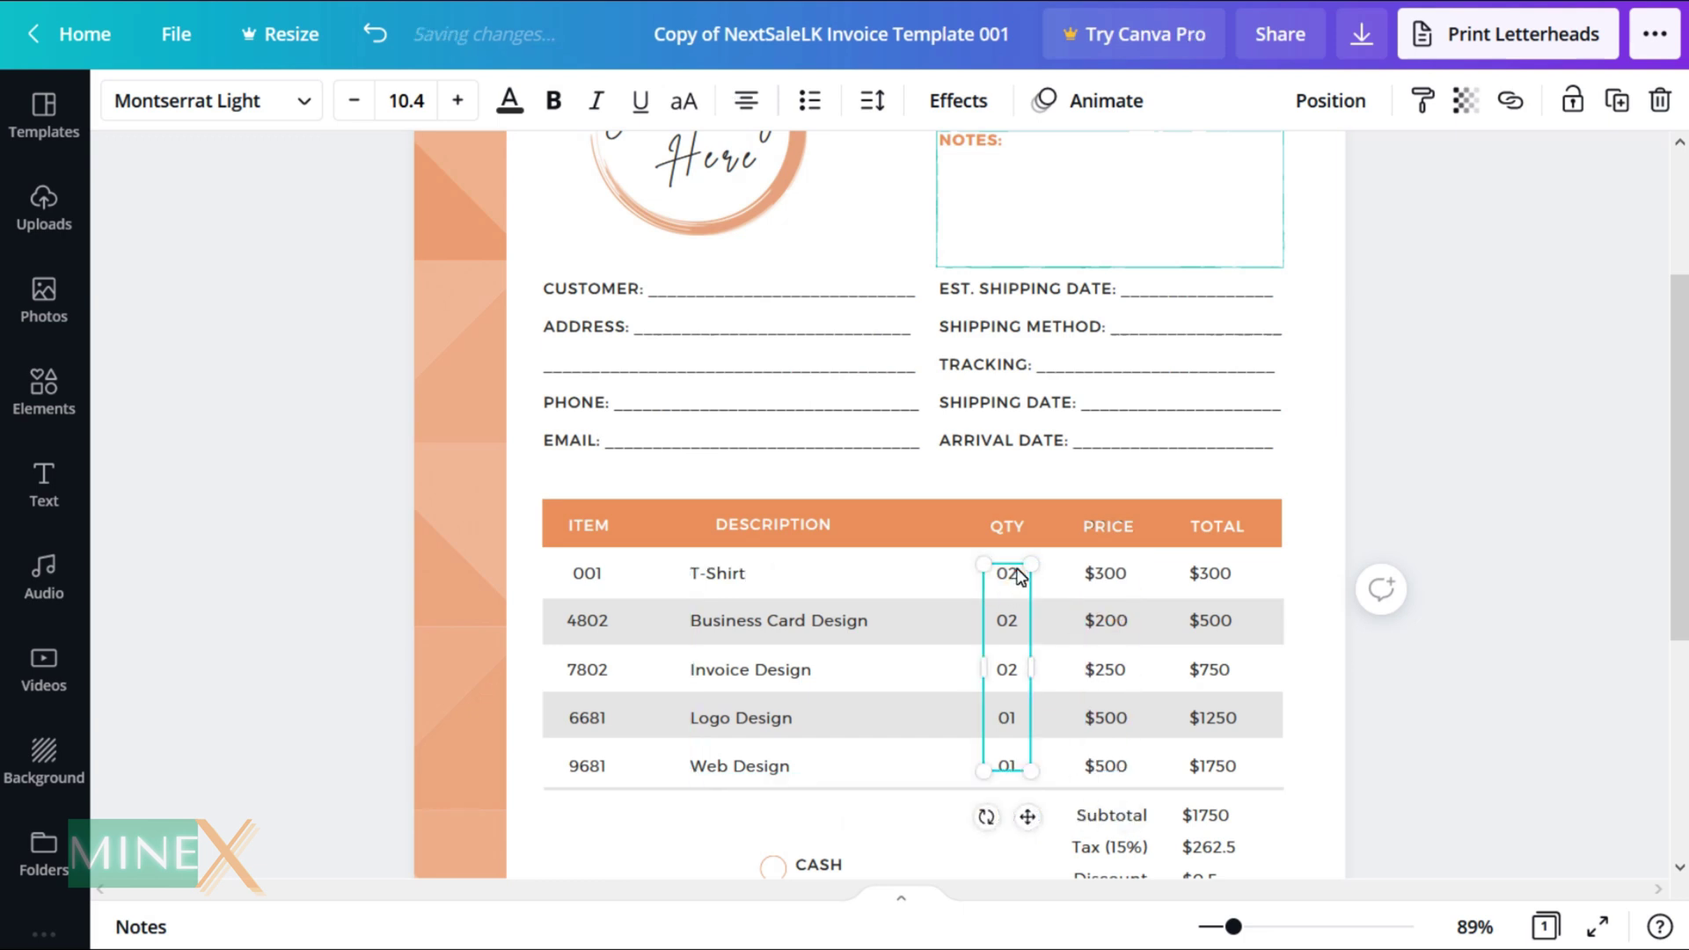
double_click(1012, 573)
type("01")
double_click(1126, 586)
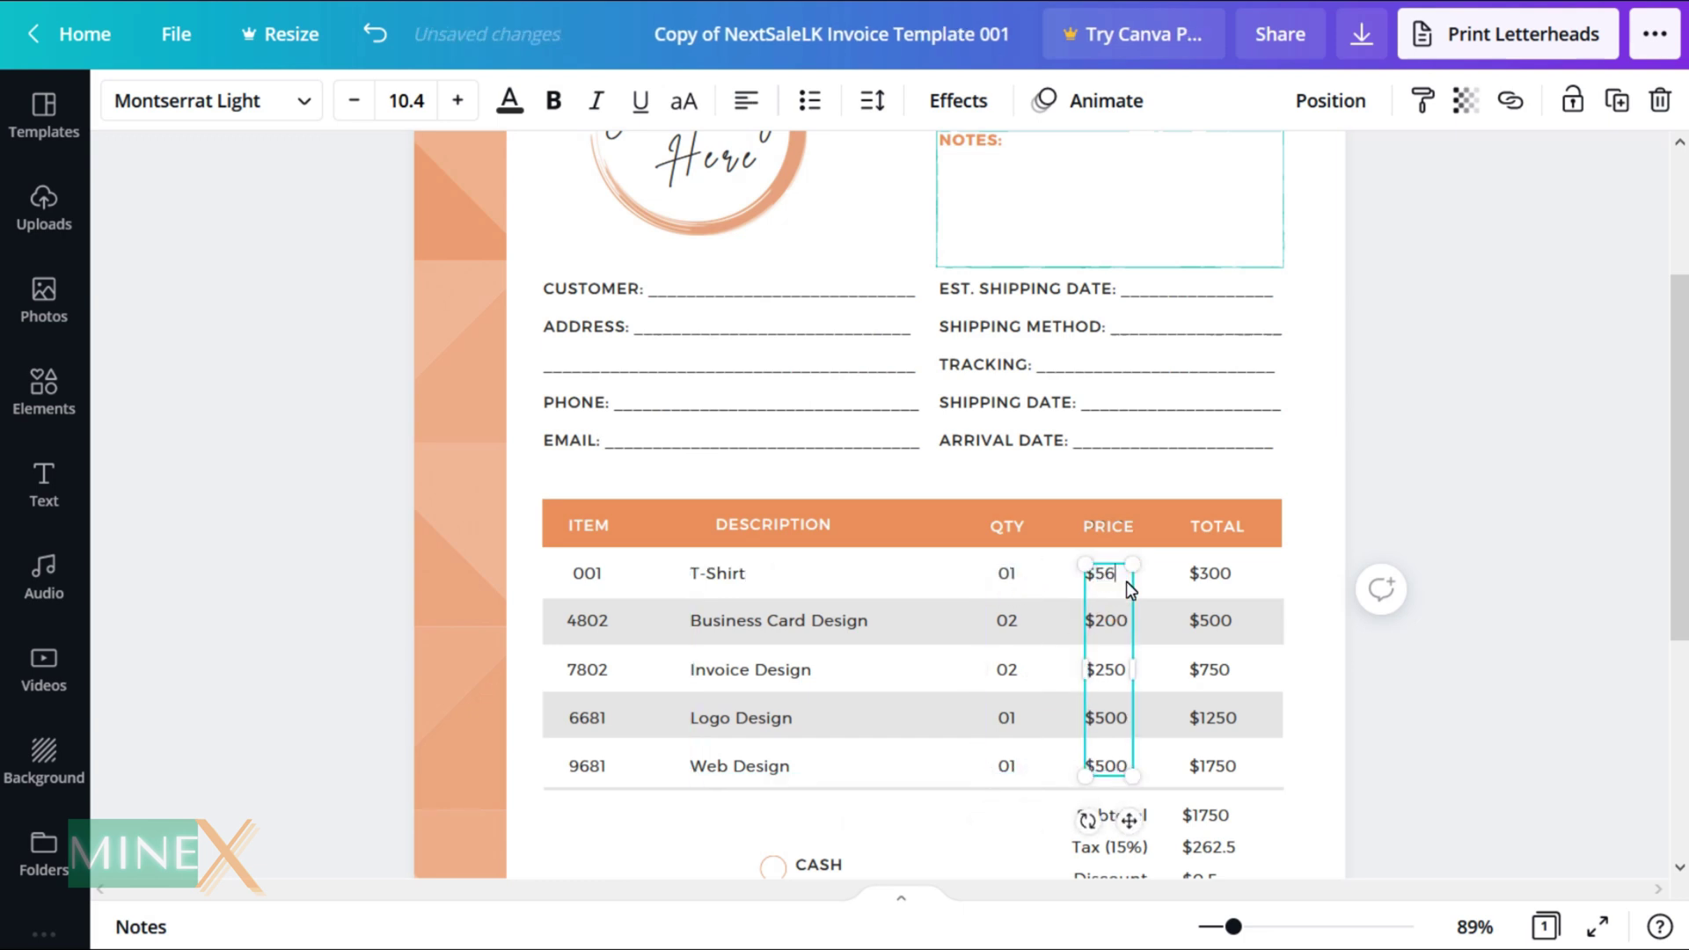
left_click(1223, 580)
key("BackSpace")
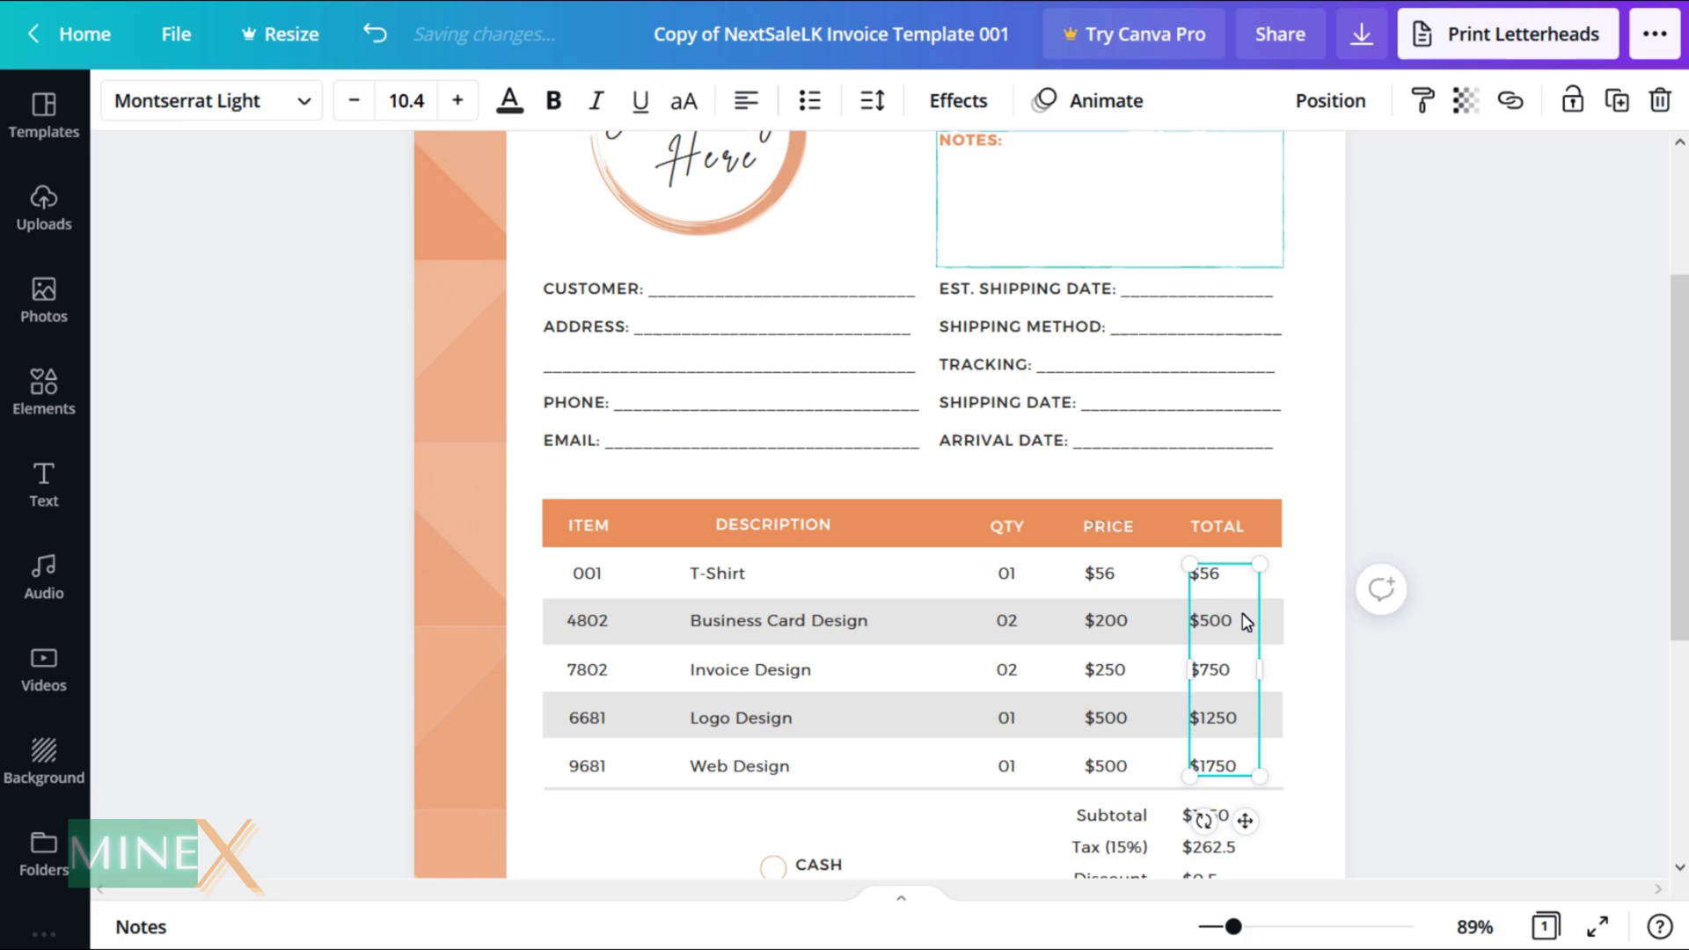
left_click(1305, 596)
left_click(1211, 567)
left_click(1481, 425)
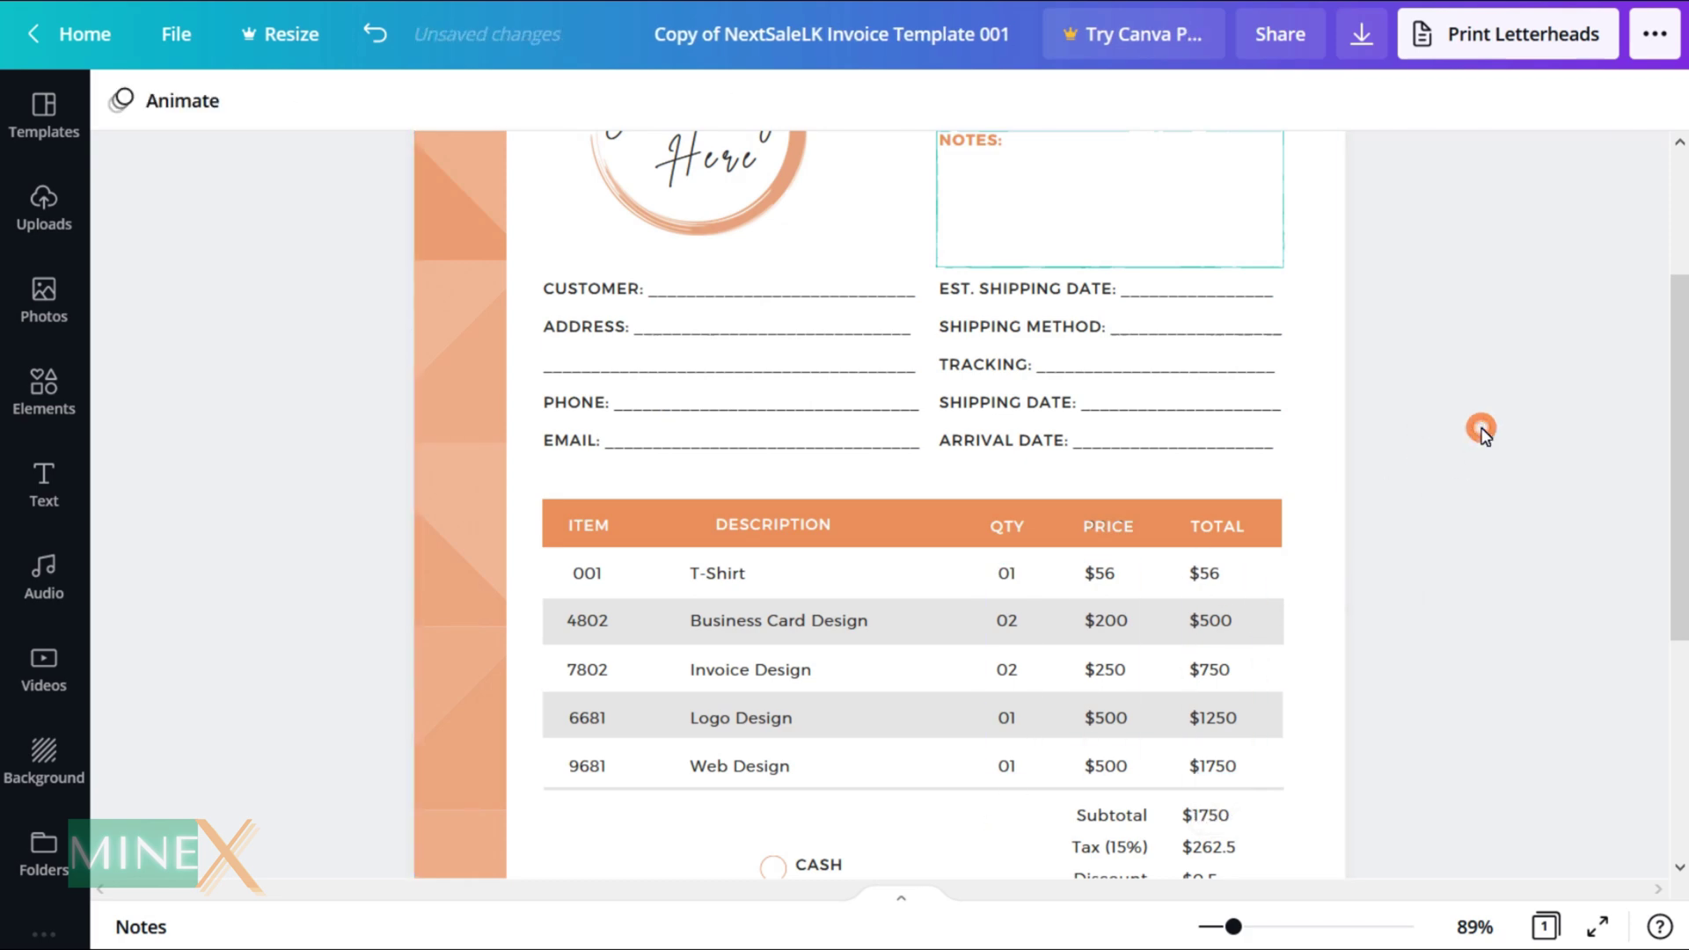
scroll(1040, 845, "down", 4)
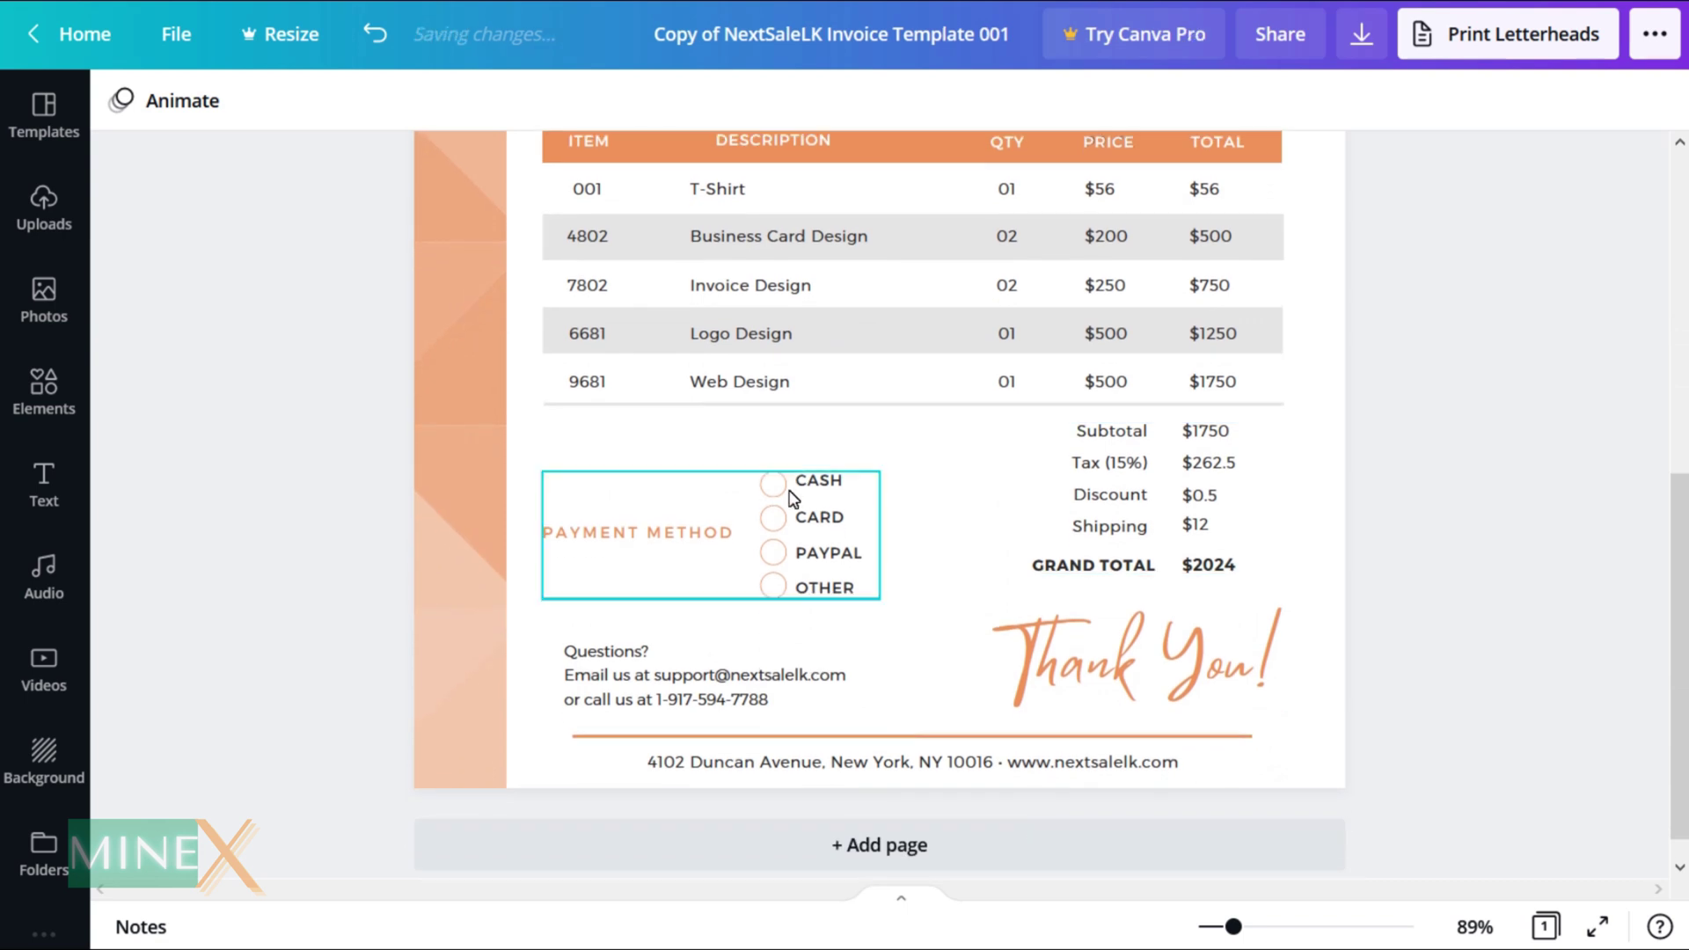
left_click(776, 515)
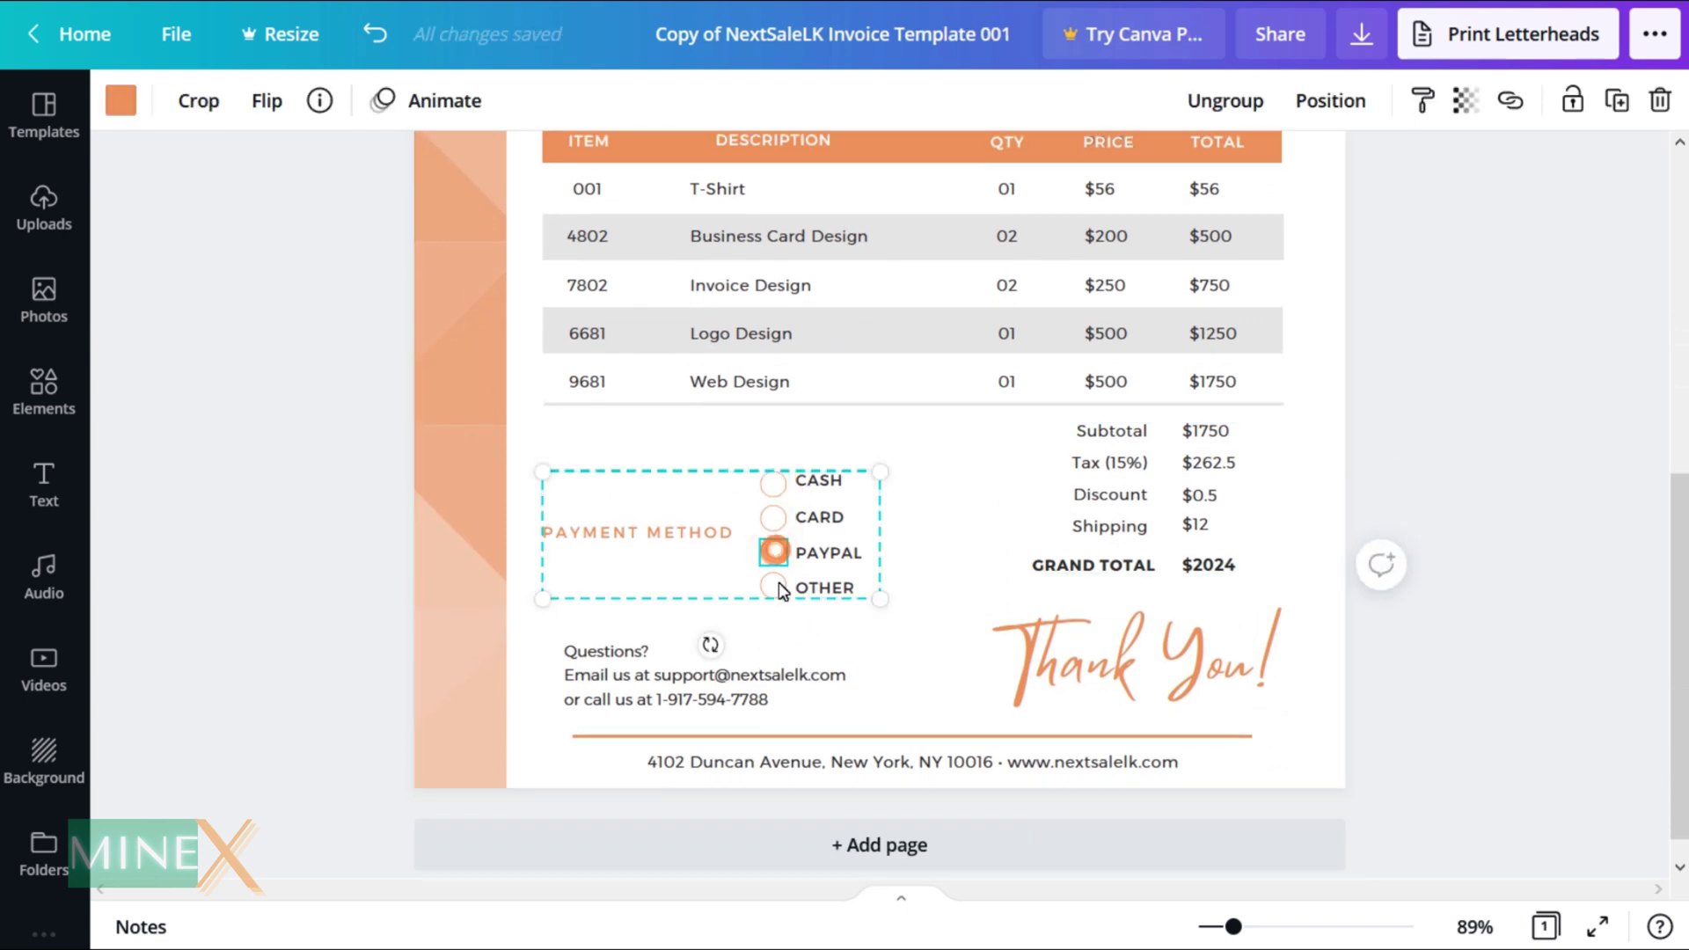
scroll(990, 572, "up", 5)
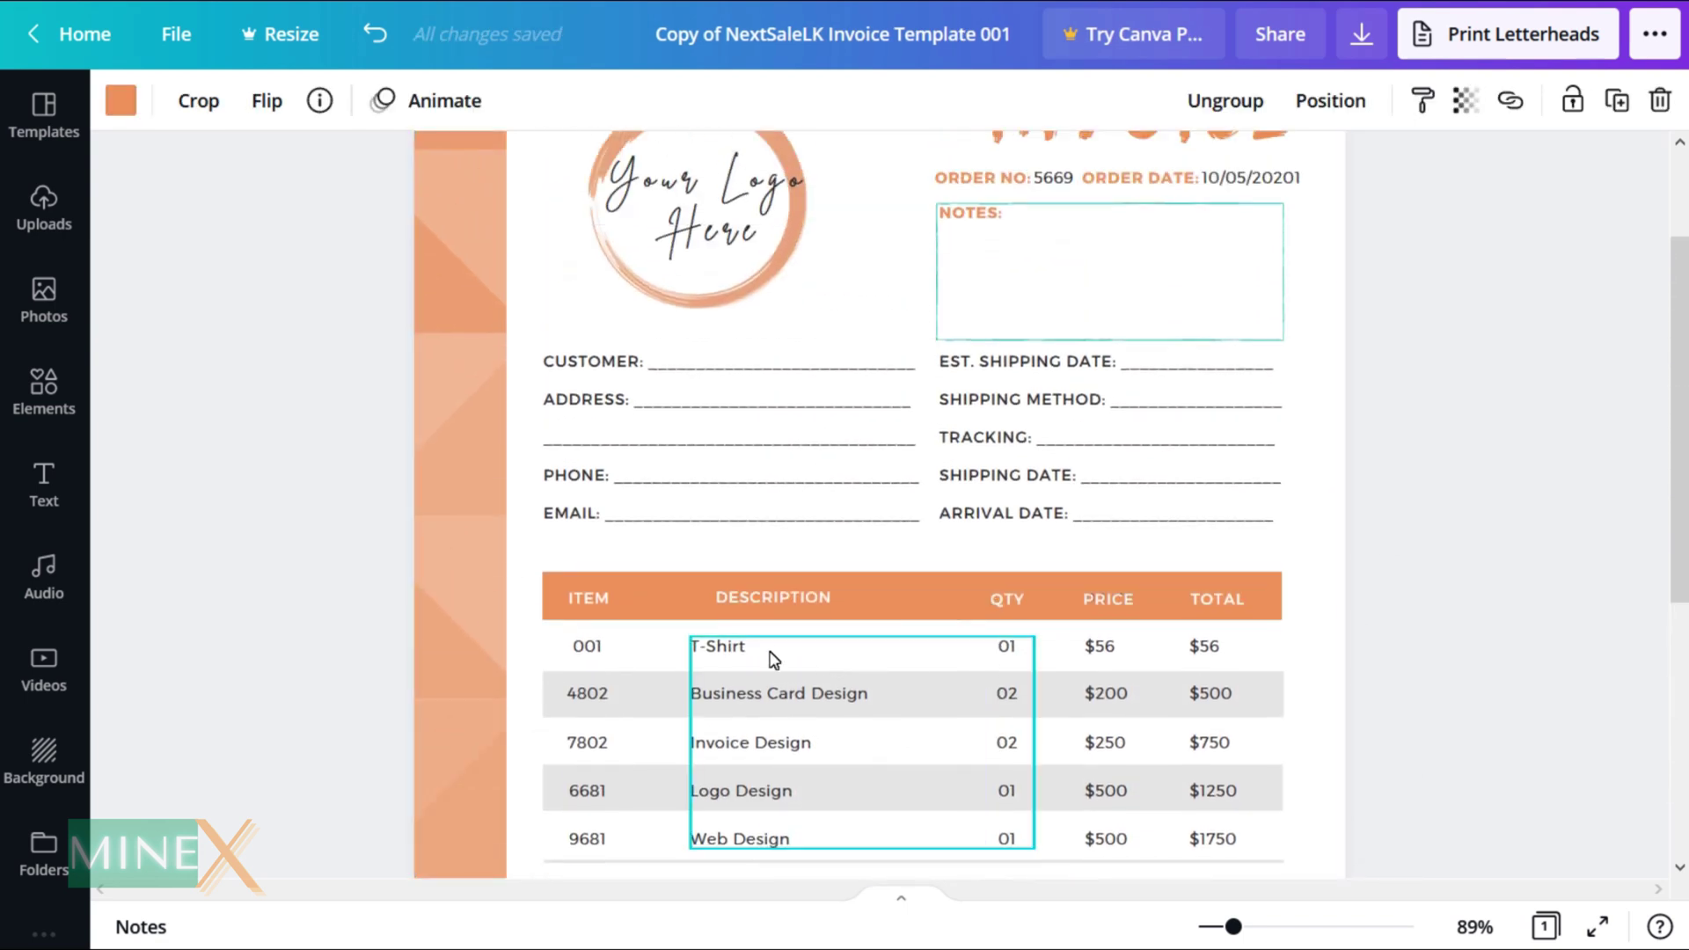
left_click(774, 662)
scroll(831, 616, "down", 3)
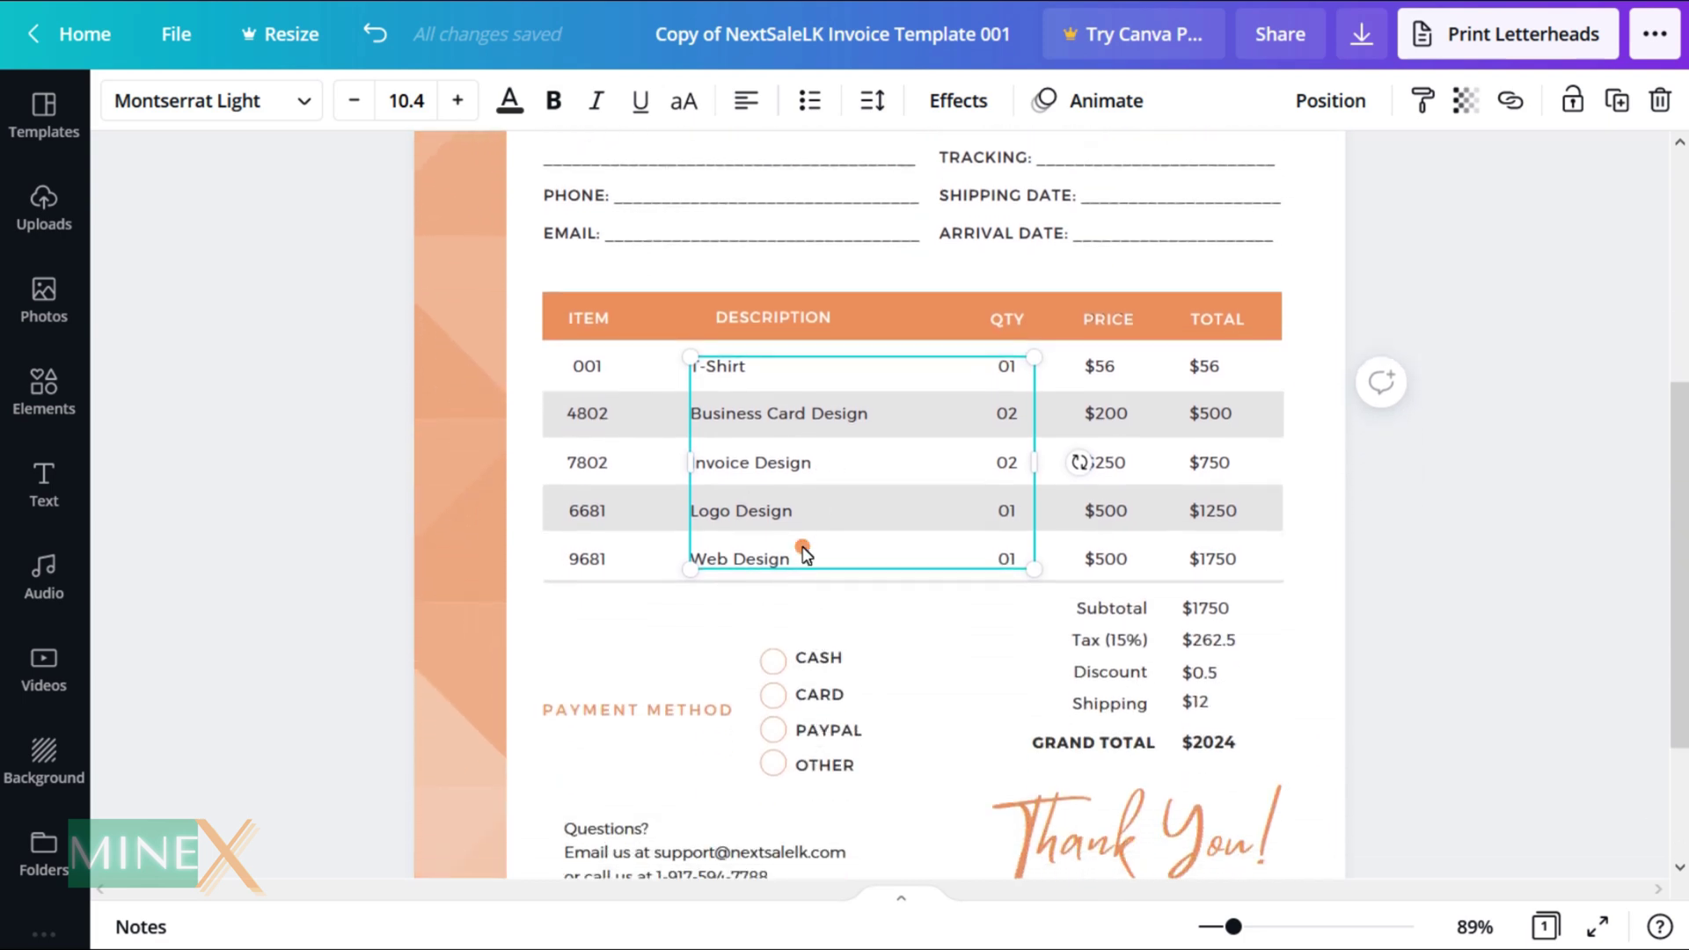
Delete the sample values from the Description, QTY, PRICE, TOTAL and ITEM columns
left_click(849, 483)
left_click(1663, 100)
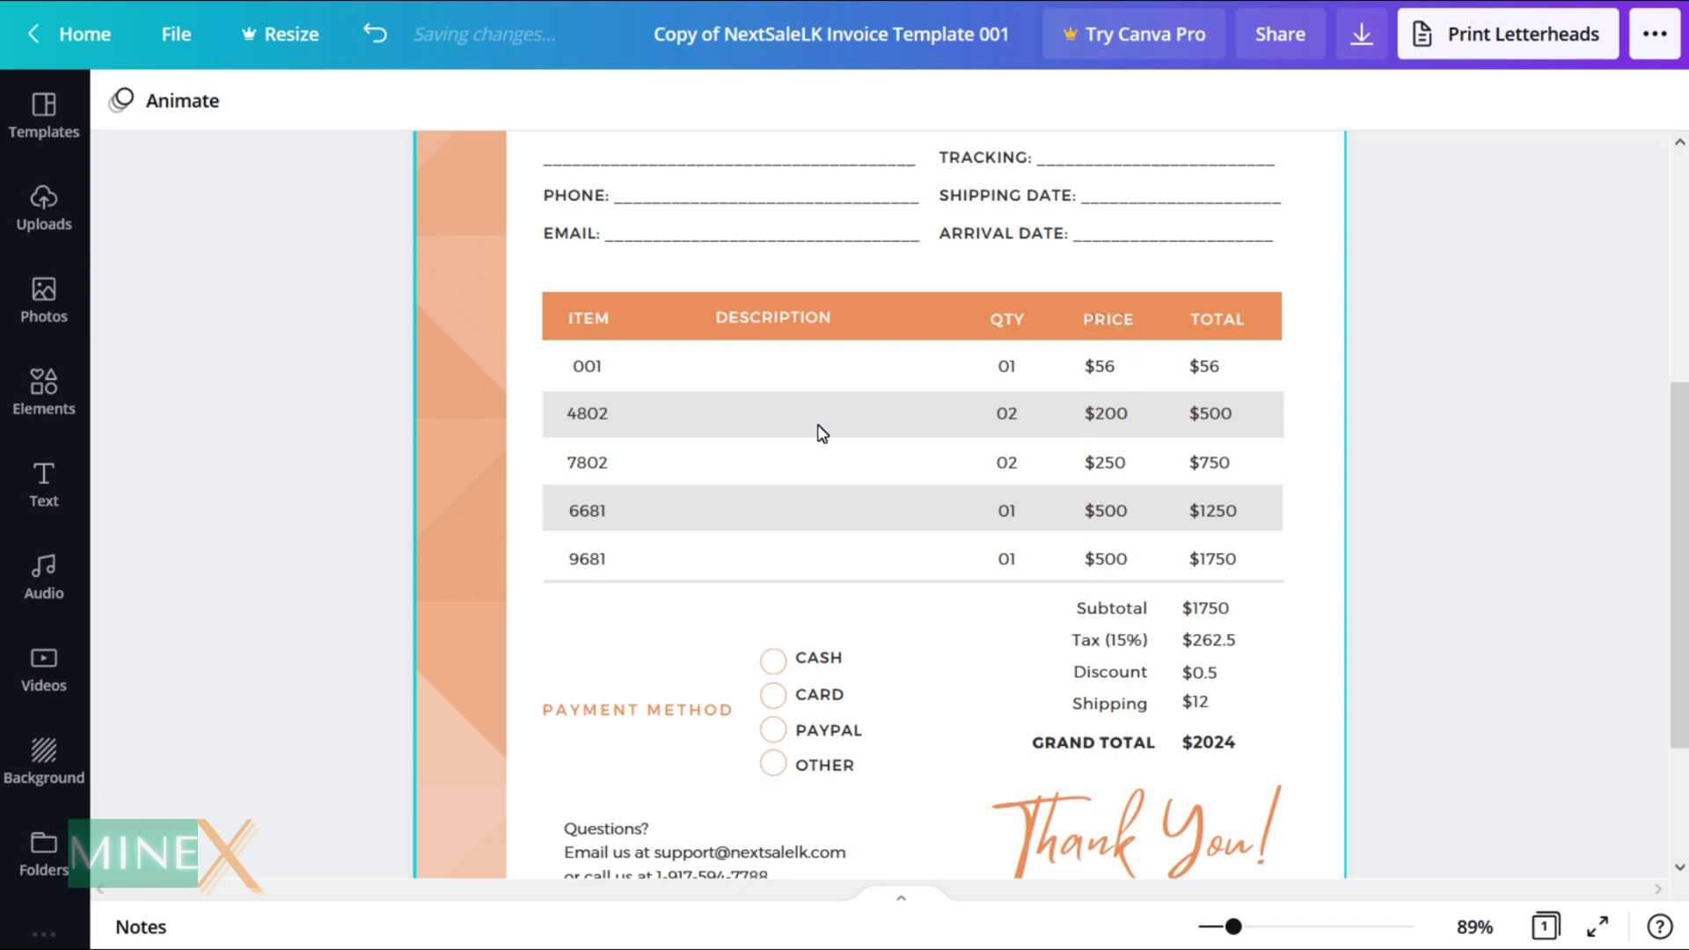
scroll(999, 581, "up", 2)
left_click(1008, 526)
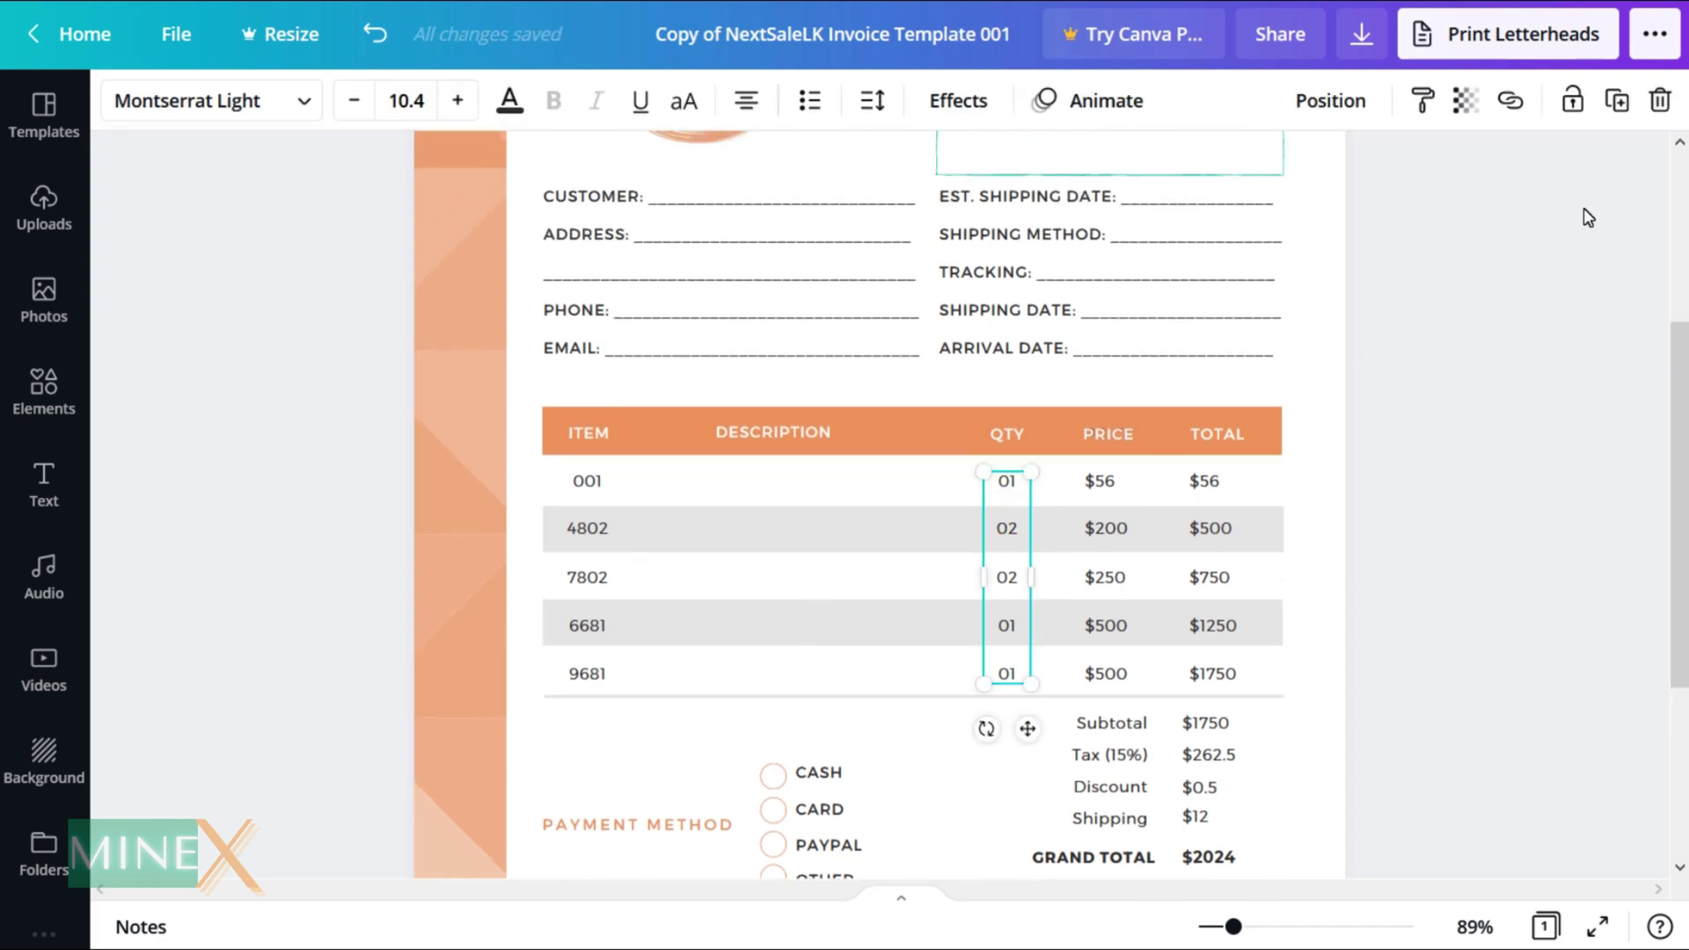
left_click(1662, 100)
left_click(1114, 622)
key("Delete")
left_click(1227, 627)
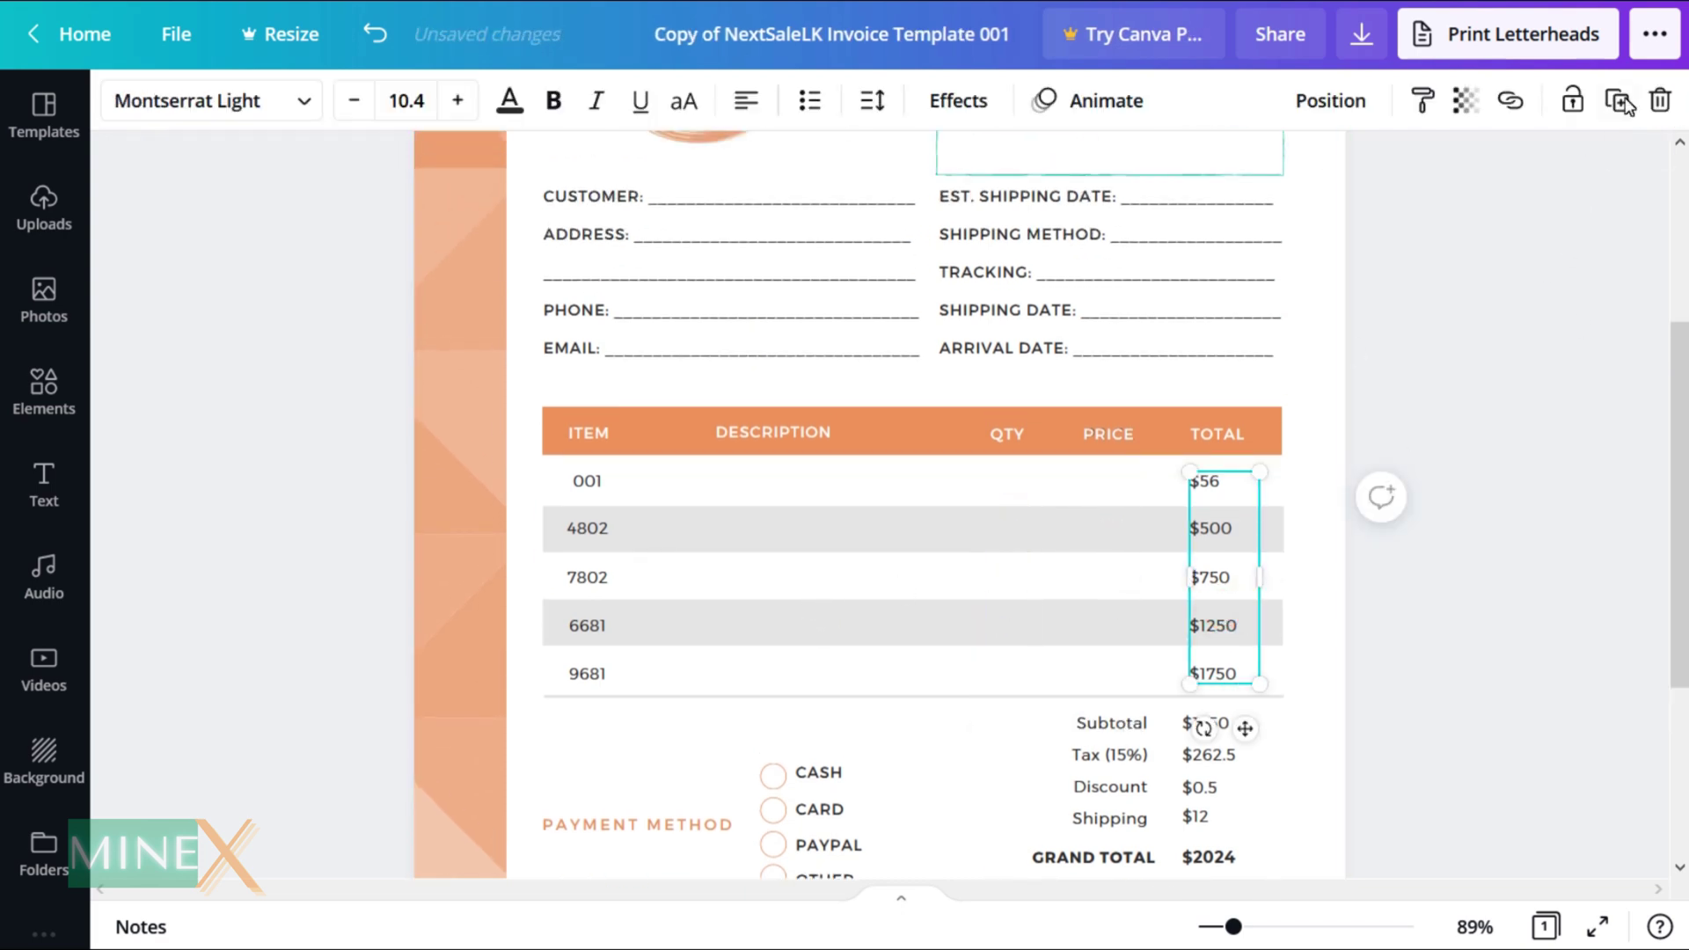
left_click(1662, 100)
left_click(585, 625)
key("Delete")
scroll(742, 558, "down", 4)
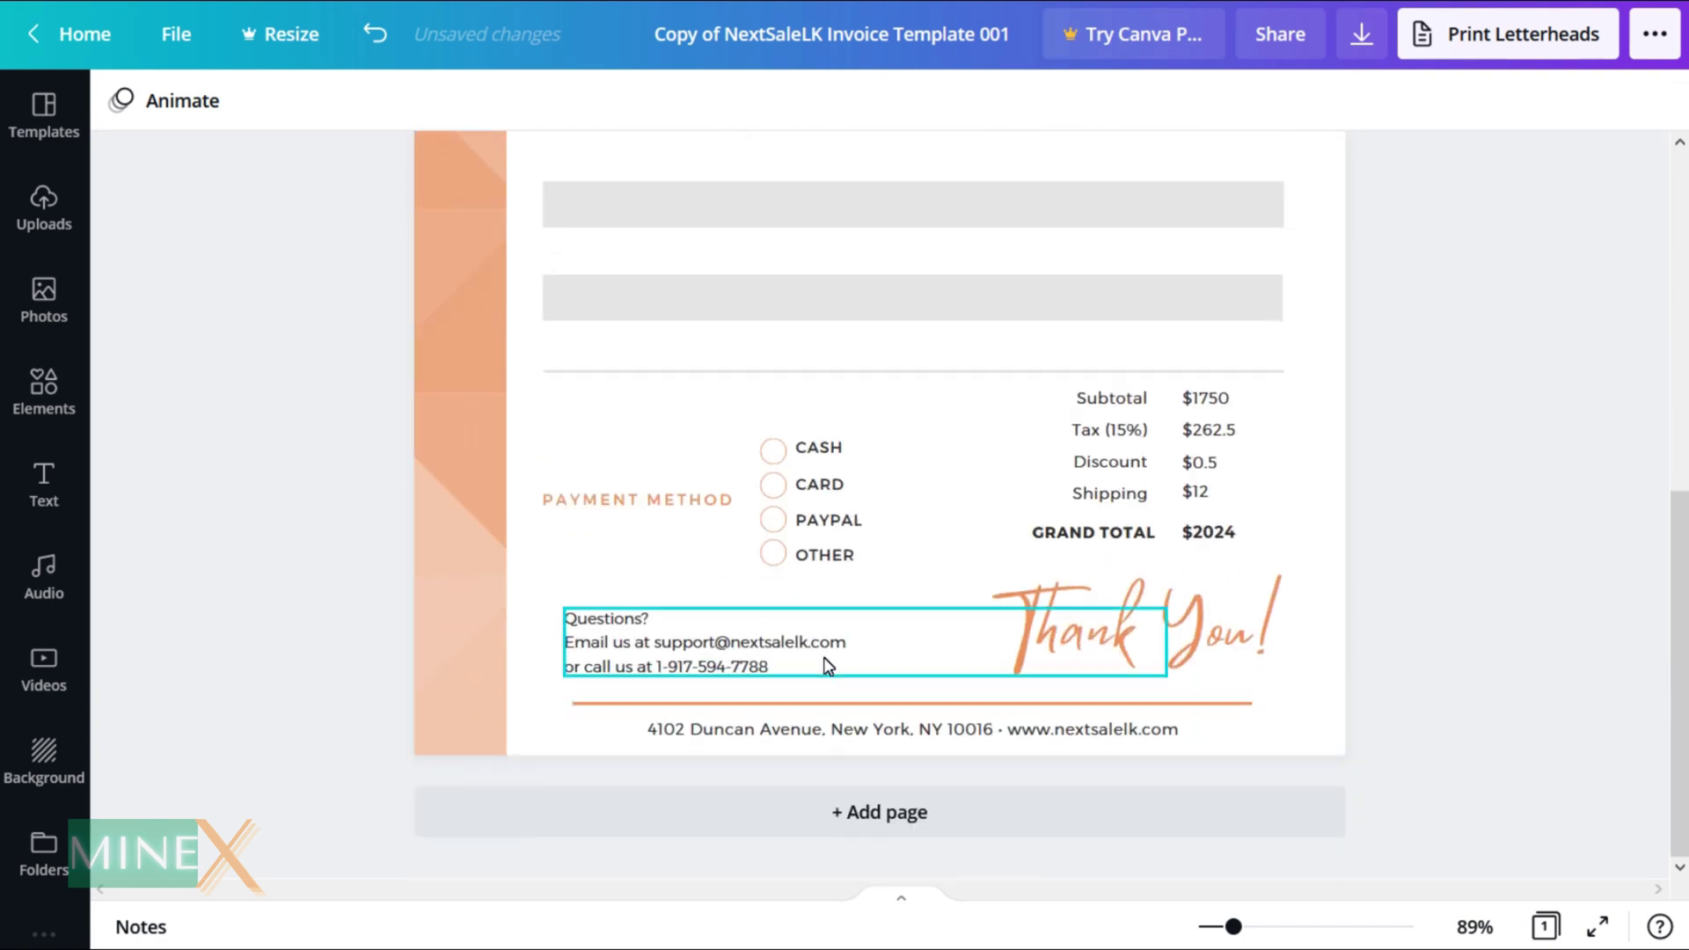
Delete the $1750, $262.5 and $0.5 discount amounts from the totals group
left_click(1215, 454)
left_click(1217, 412)
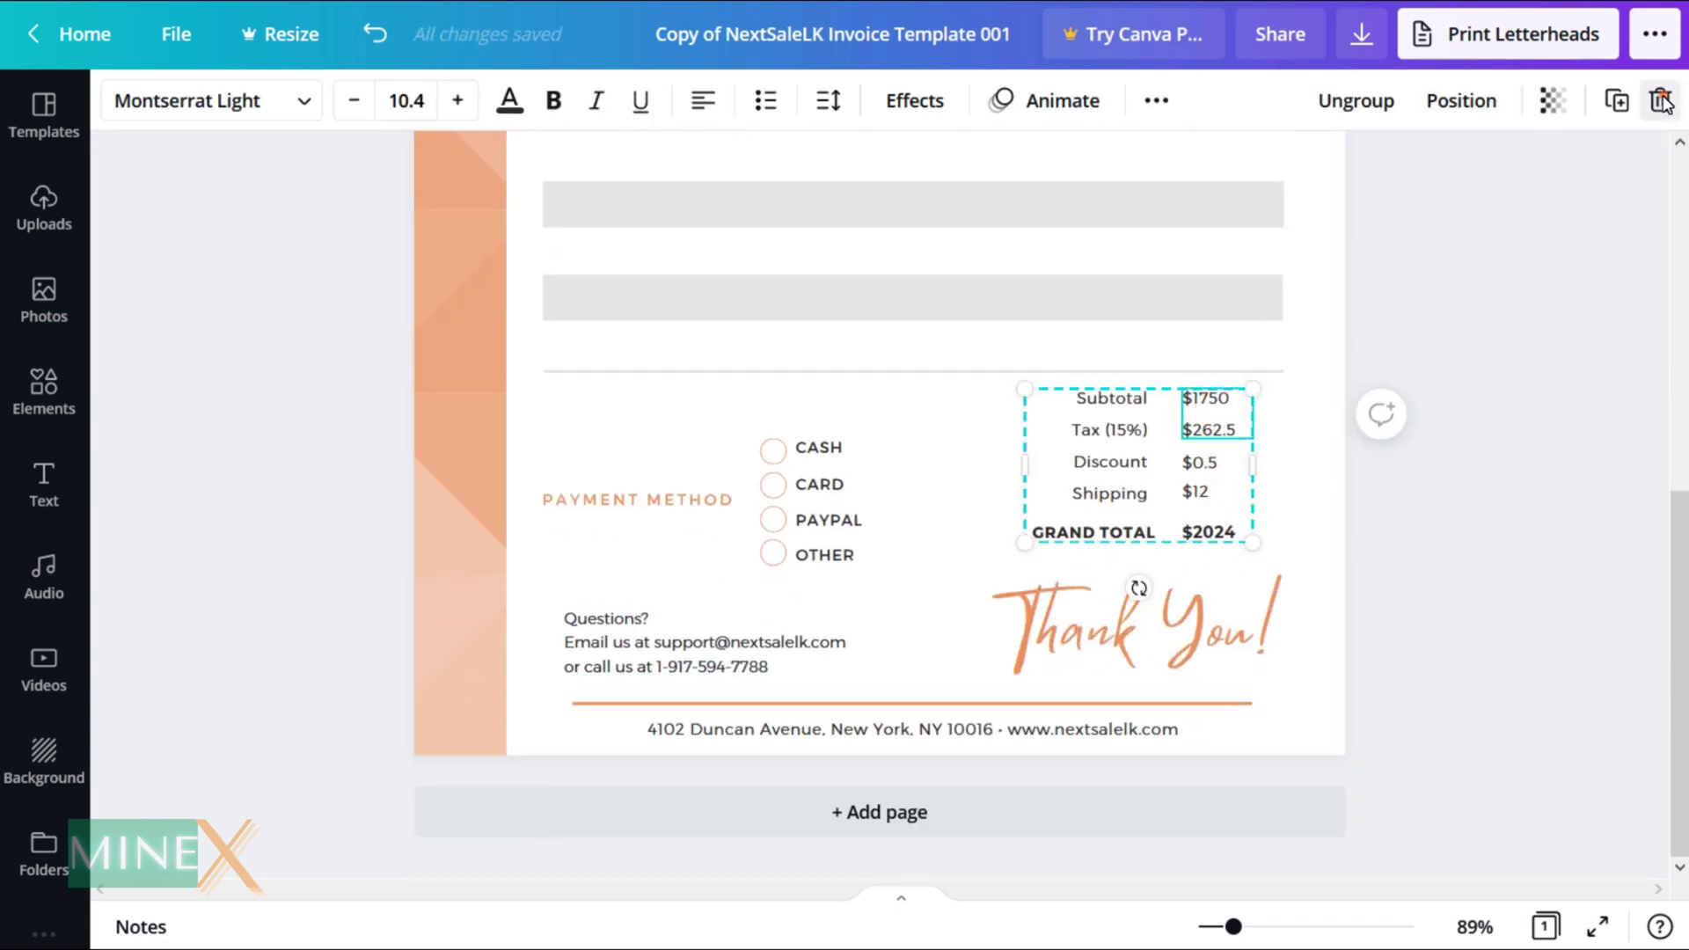
left_click(1663, 101)
left_click(1592, 165)
left_click(1201, 463)
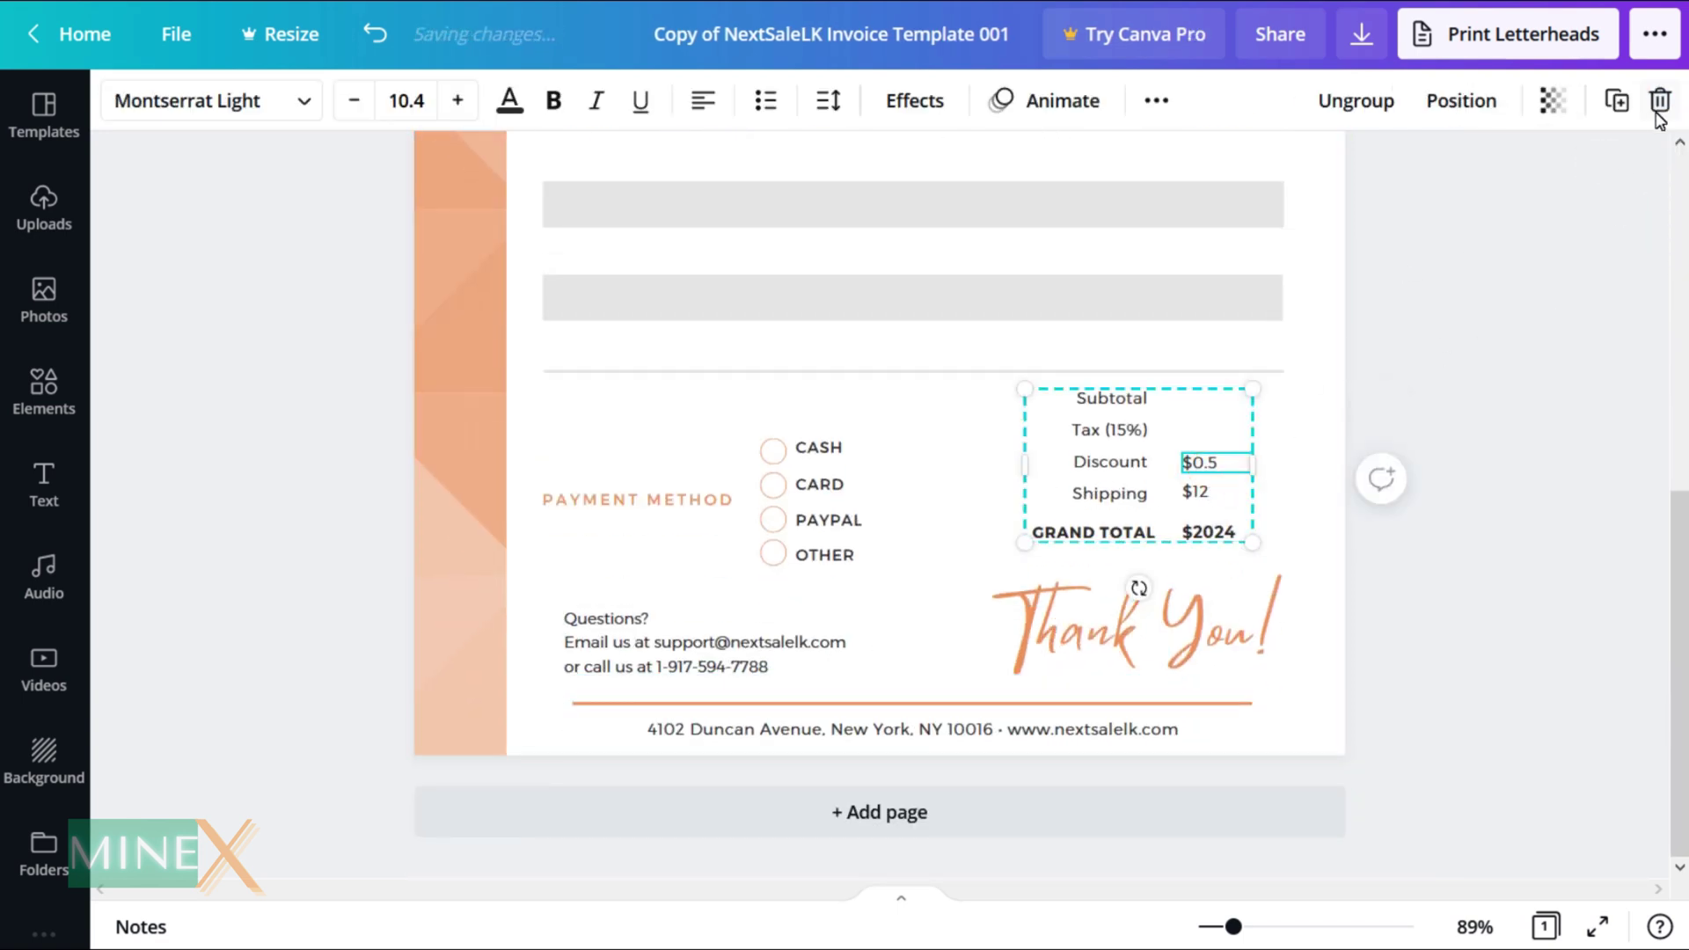
left_click(1660, 101)
left_click(1591, 165)
Delete the $12 shipping and $2024 grand total amounts
left_click(1199, 490)
left_click(1660, 101)
left_click(1591, 165)
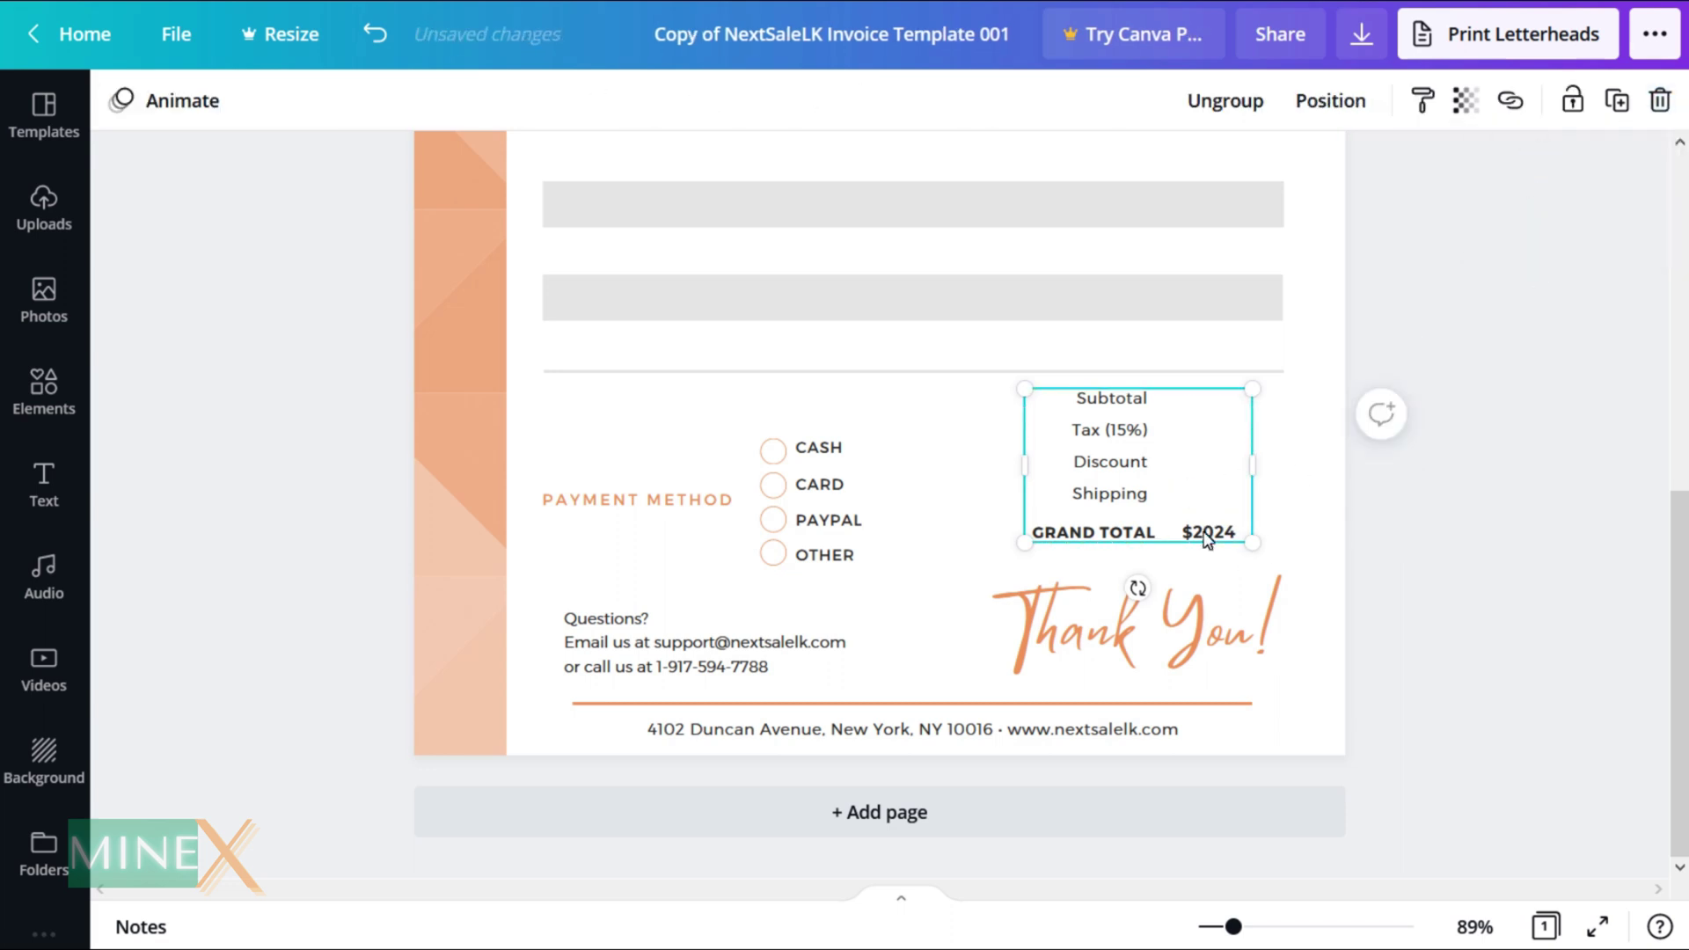
left_click(1207, 536)
left_click(1660, 101)
left_click(1574, 165)
left_click(1304, 551)
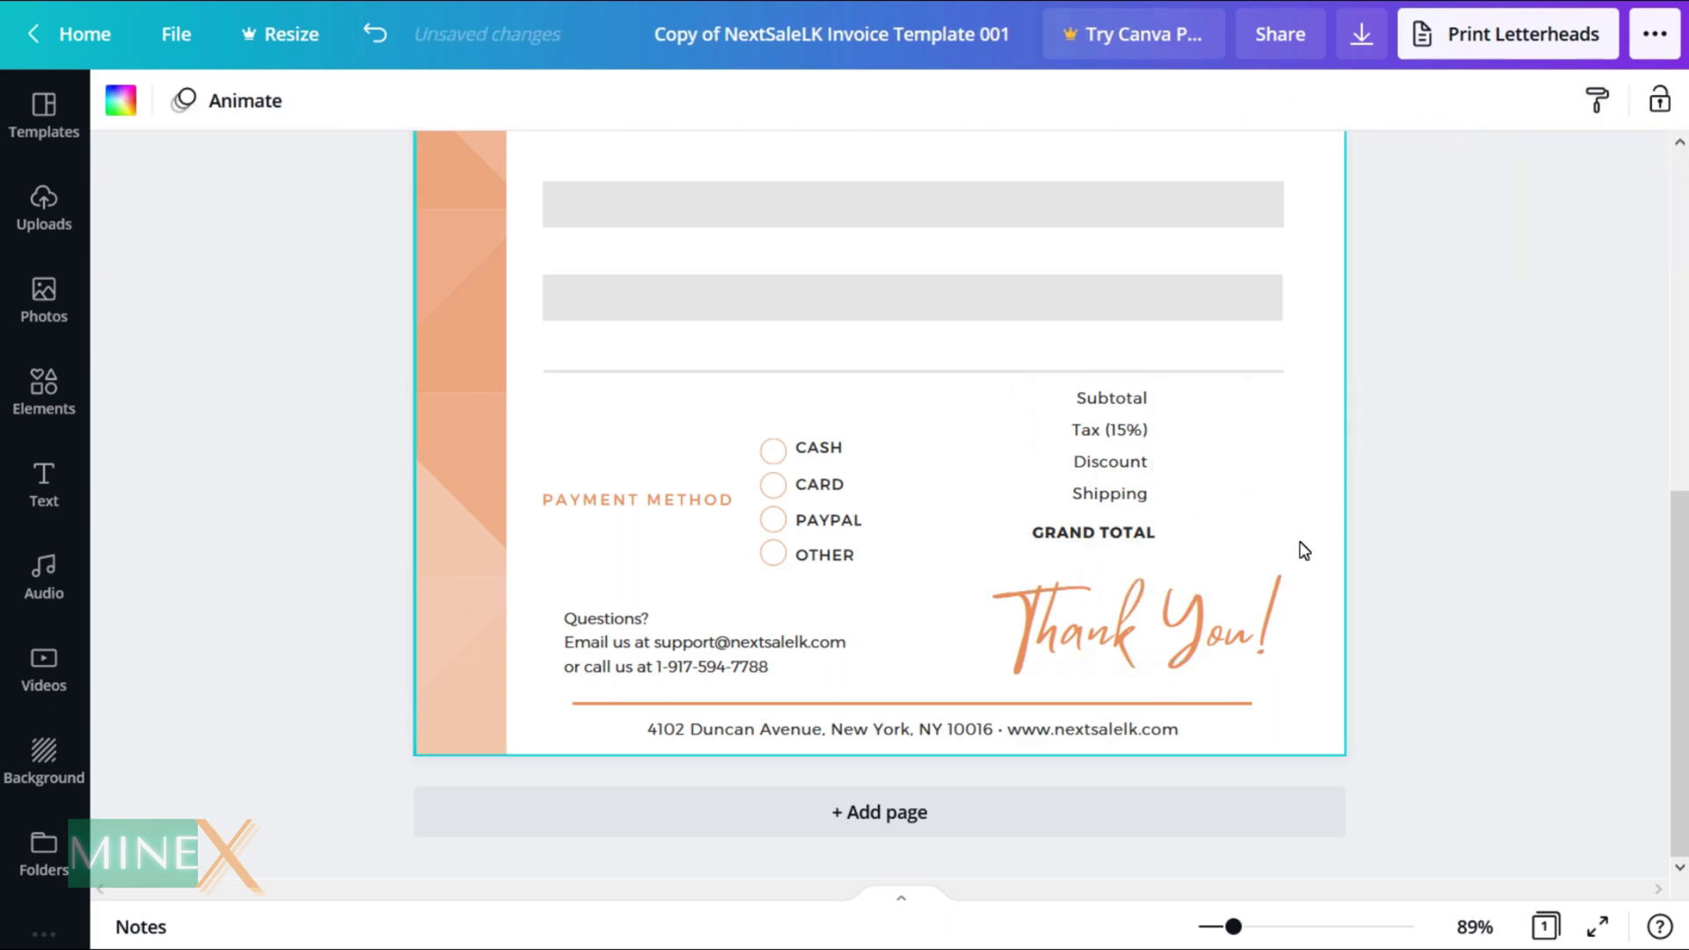
scroll(1304, 551, "up", 8)
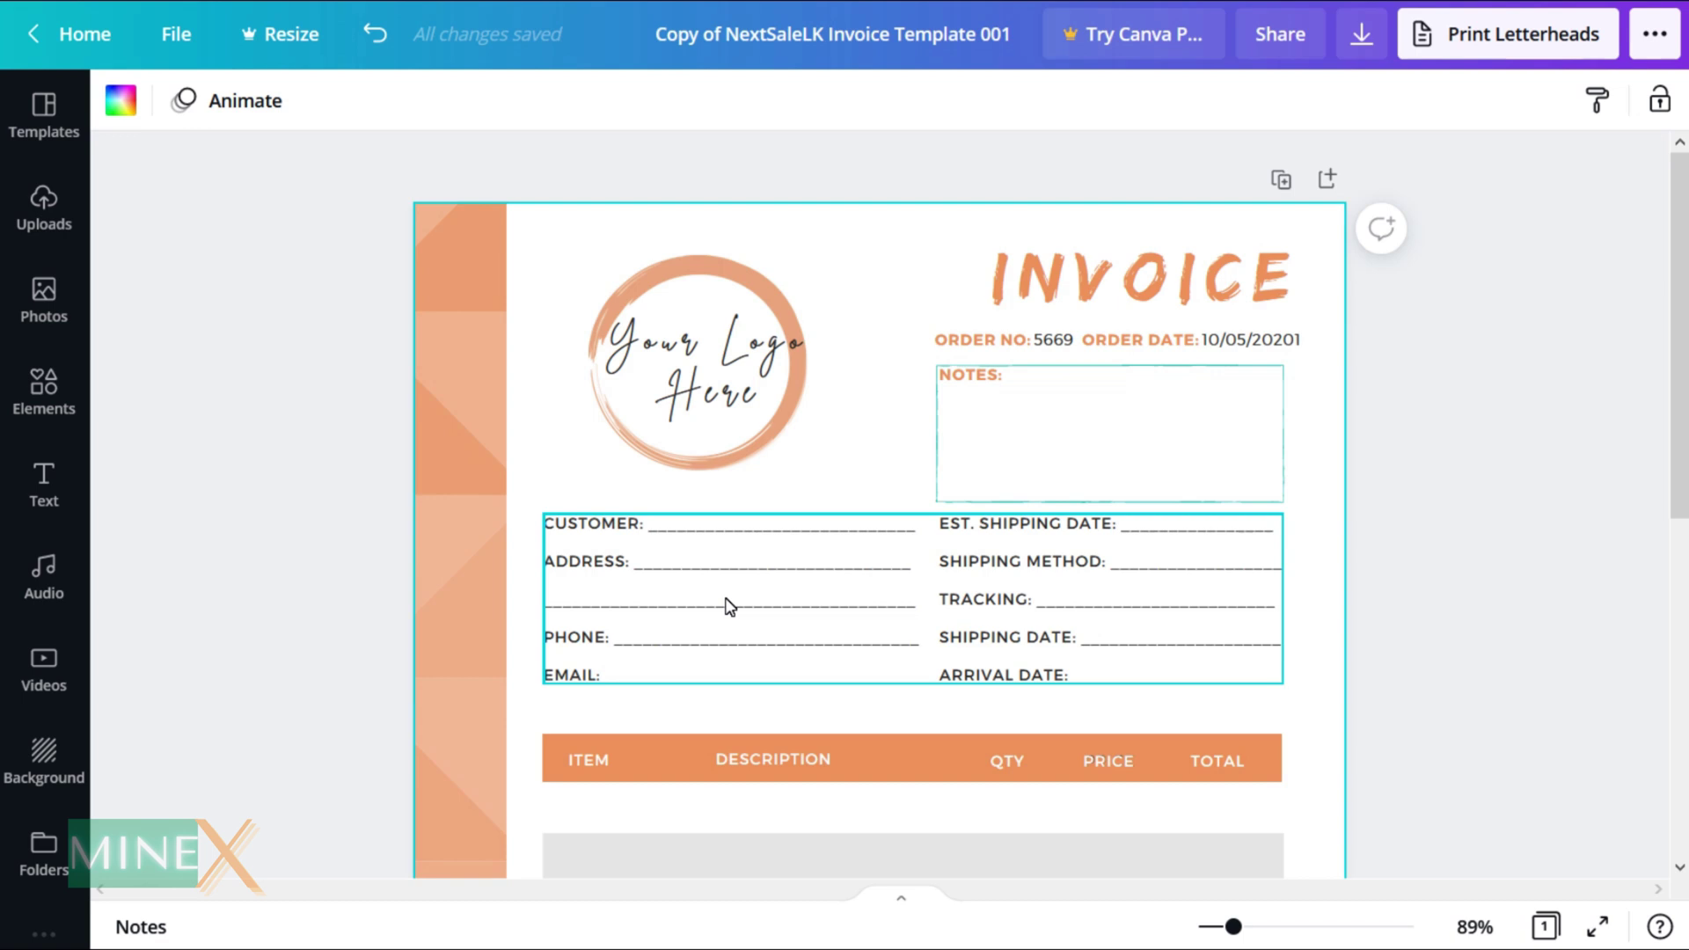
Delete the Your Logo Here text and circle, then start an upload from the device
left_click(1071, 345)
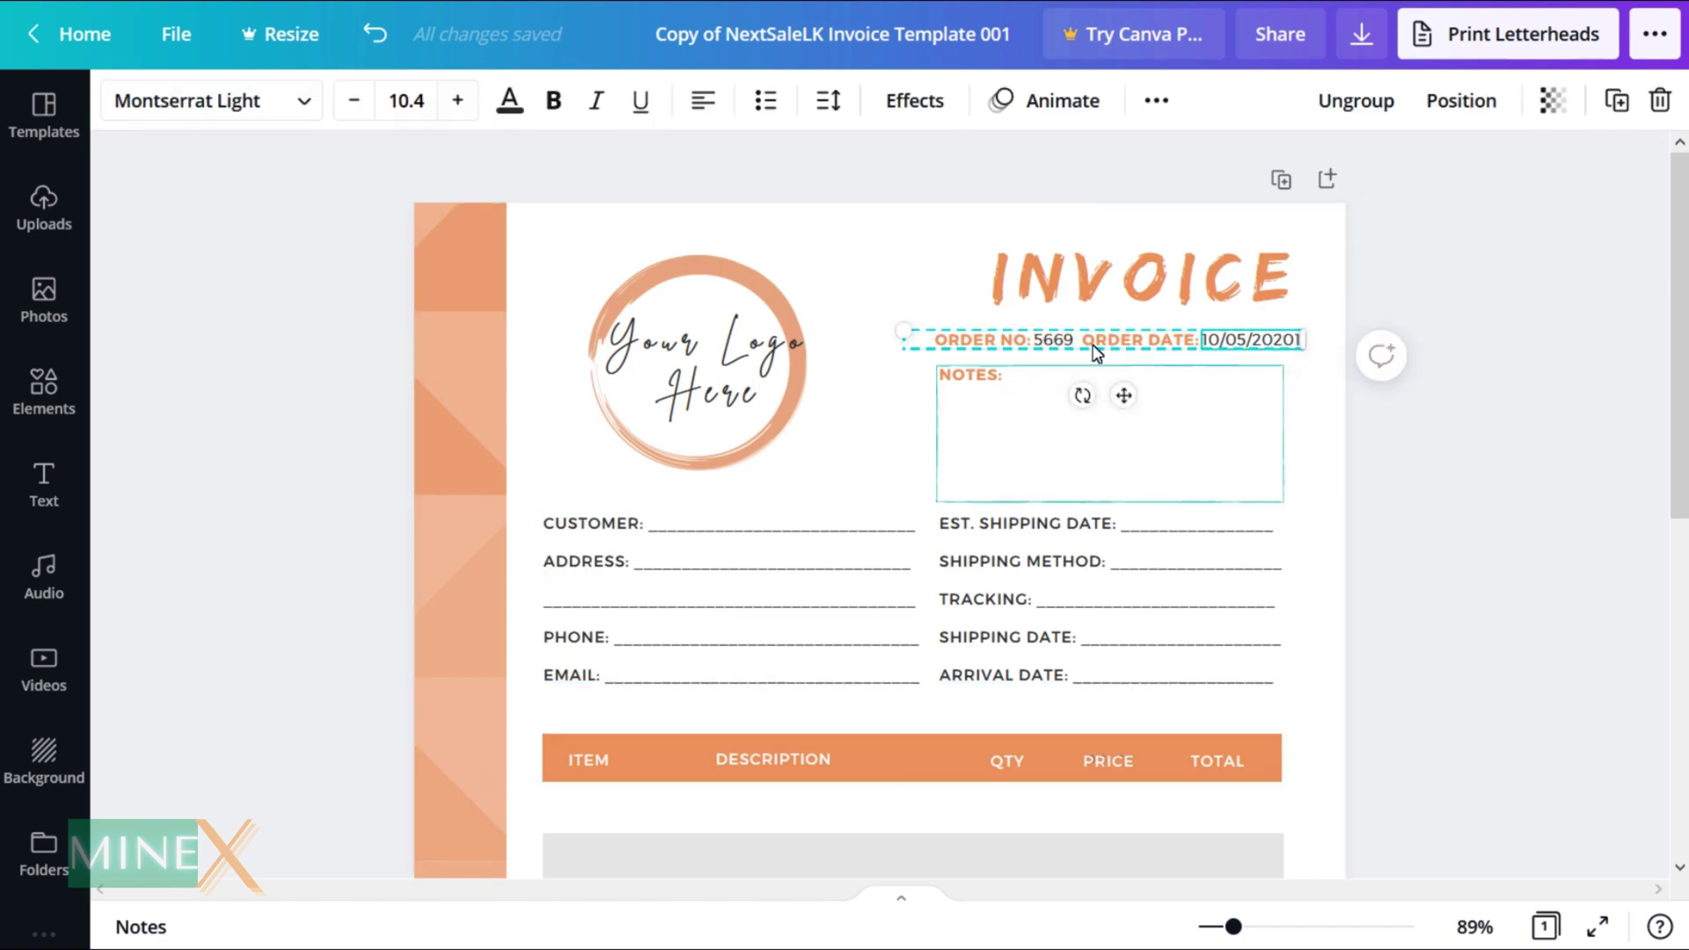
left_click(893, 422)
left_click(706, 380)
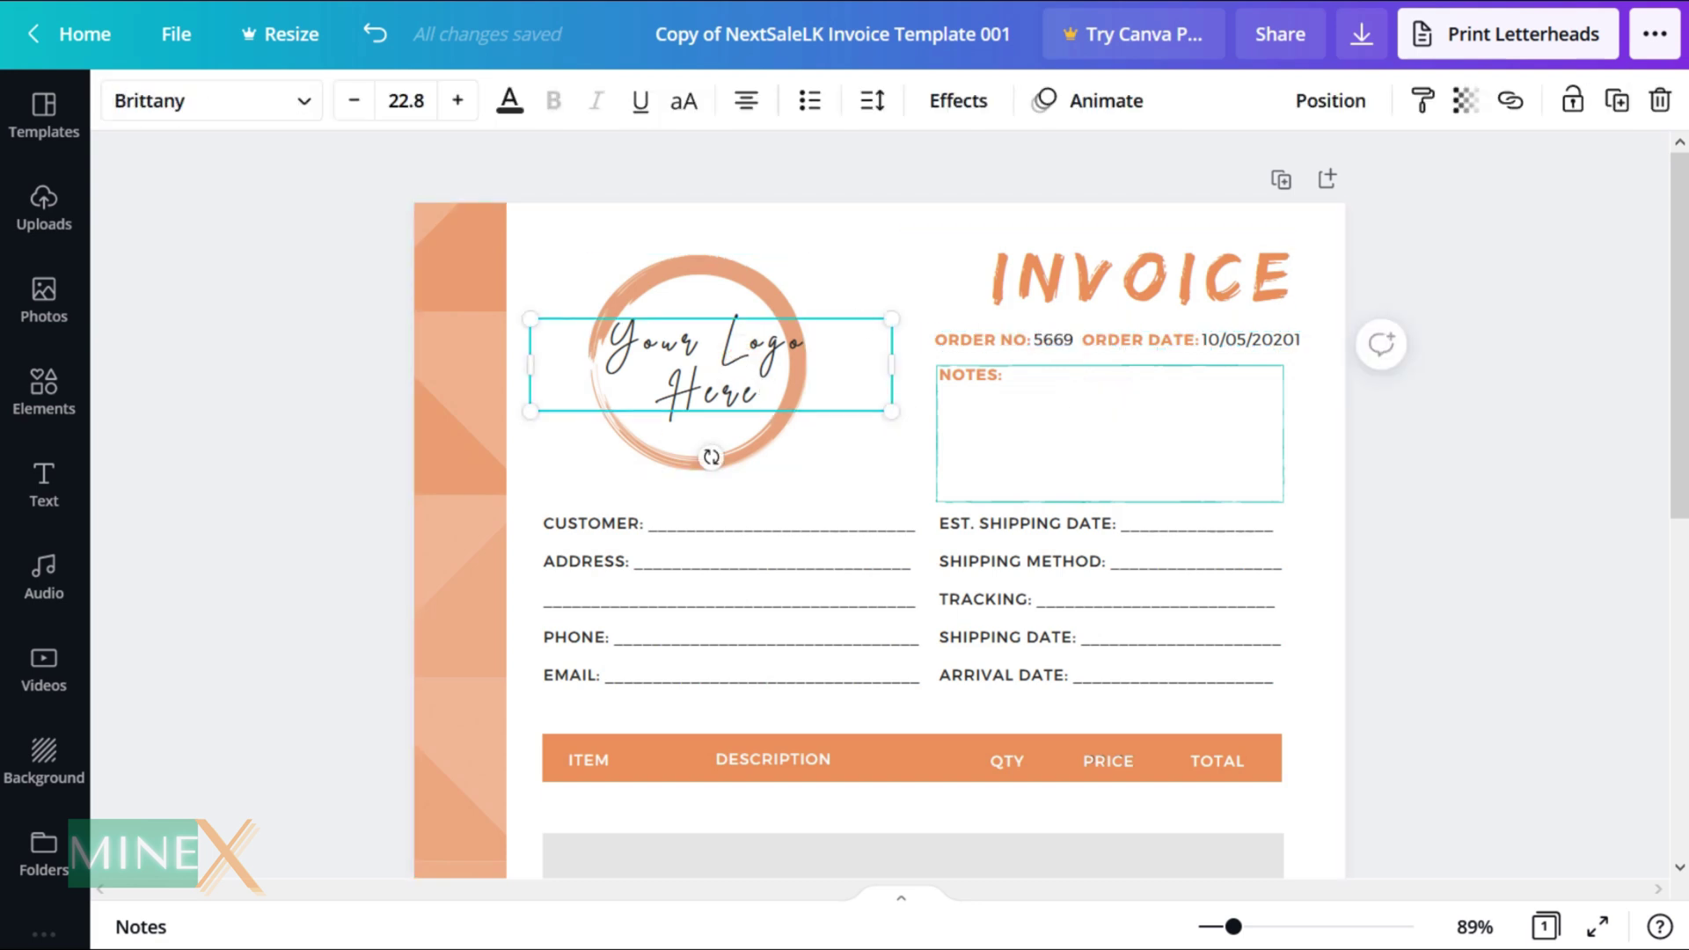
left_click(1661, 100)
left_click(701, 373)
left_click(1661, 101)
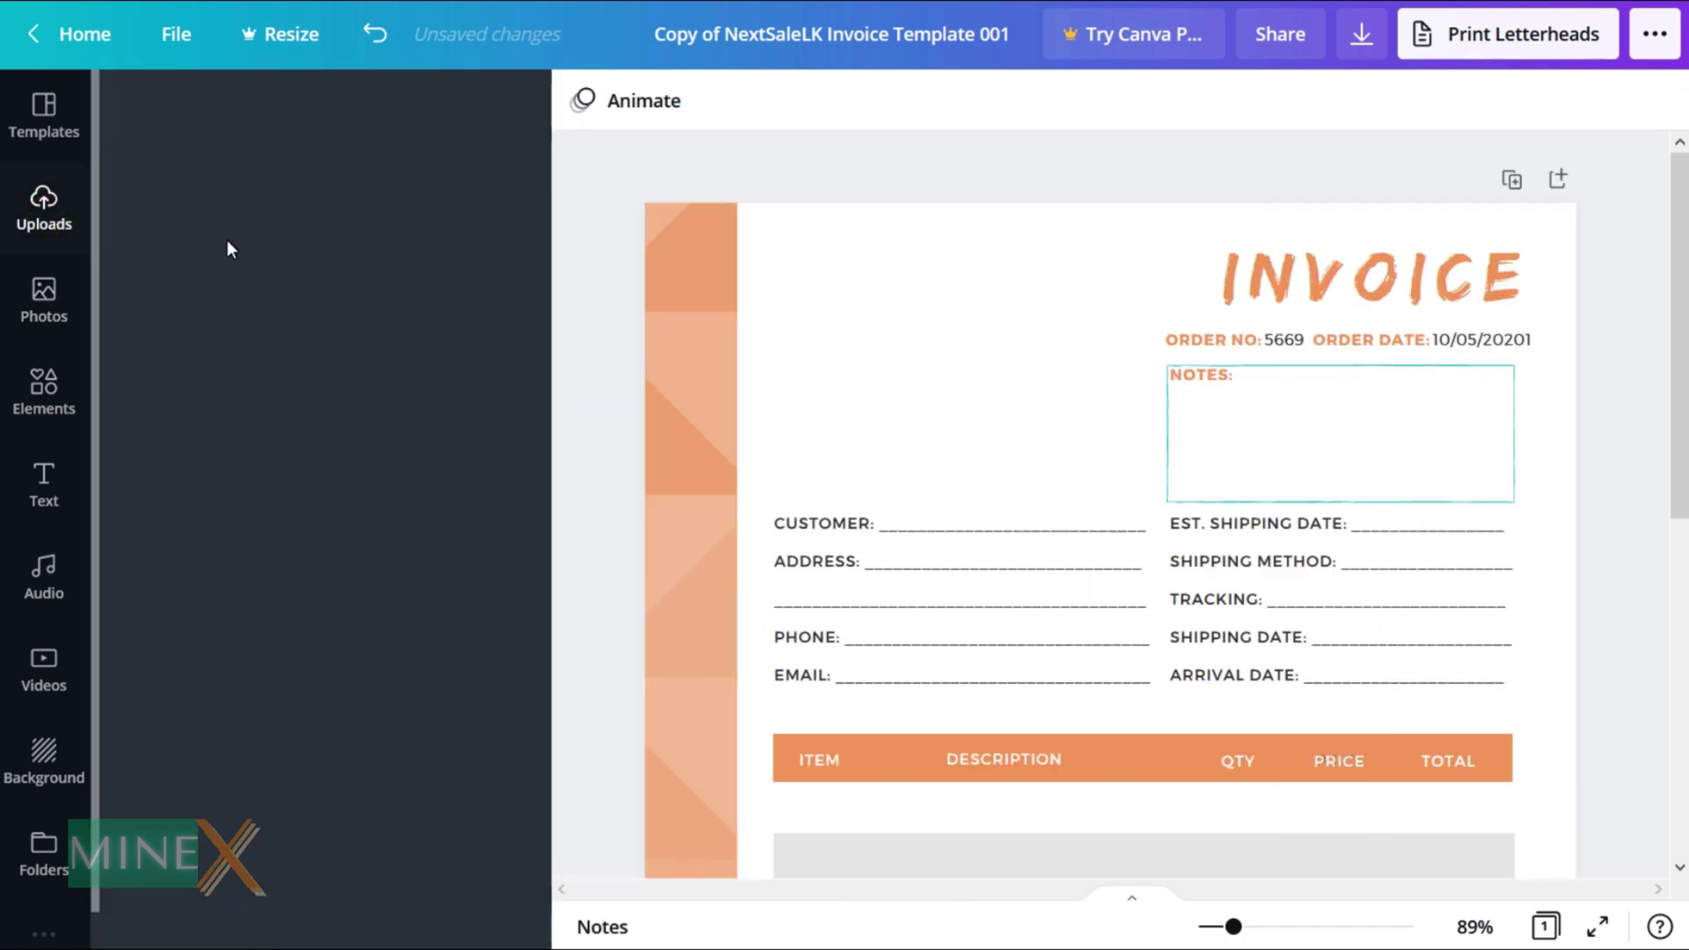
left_click(276, 120)
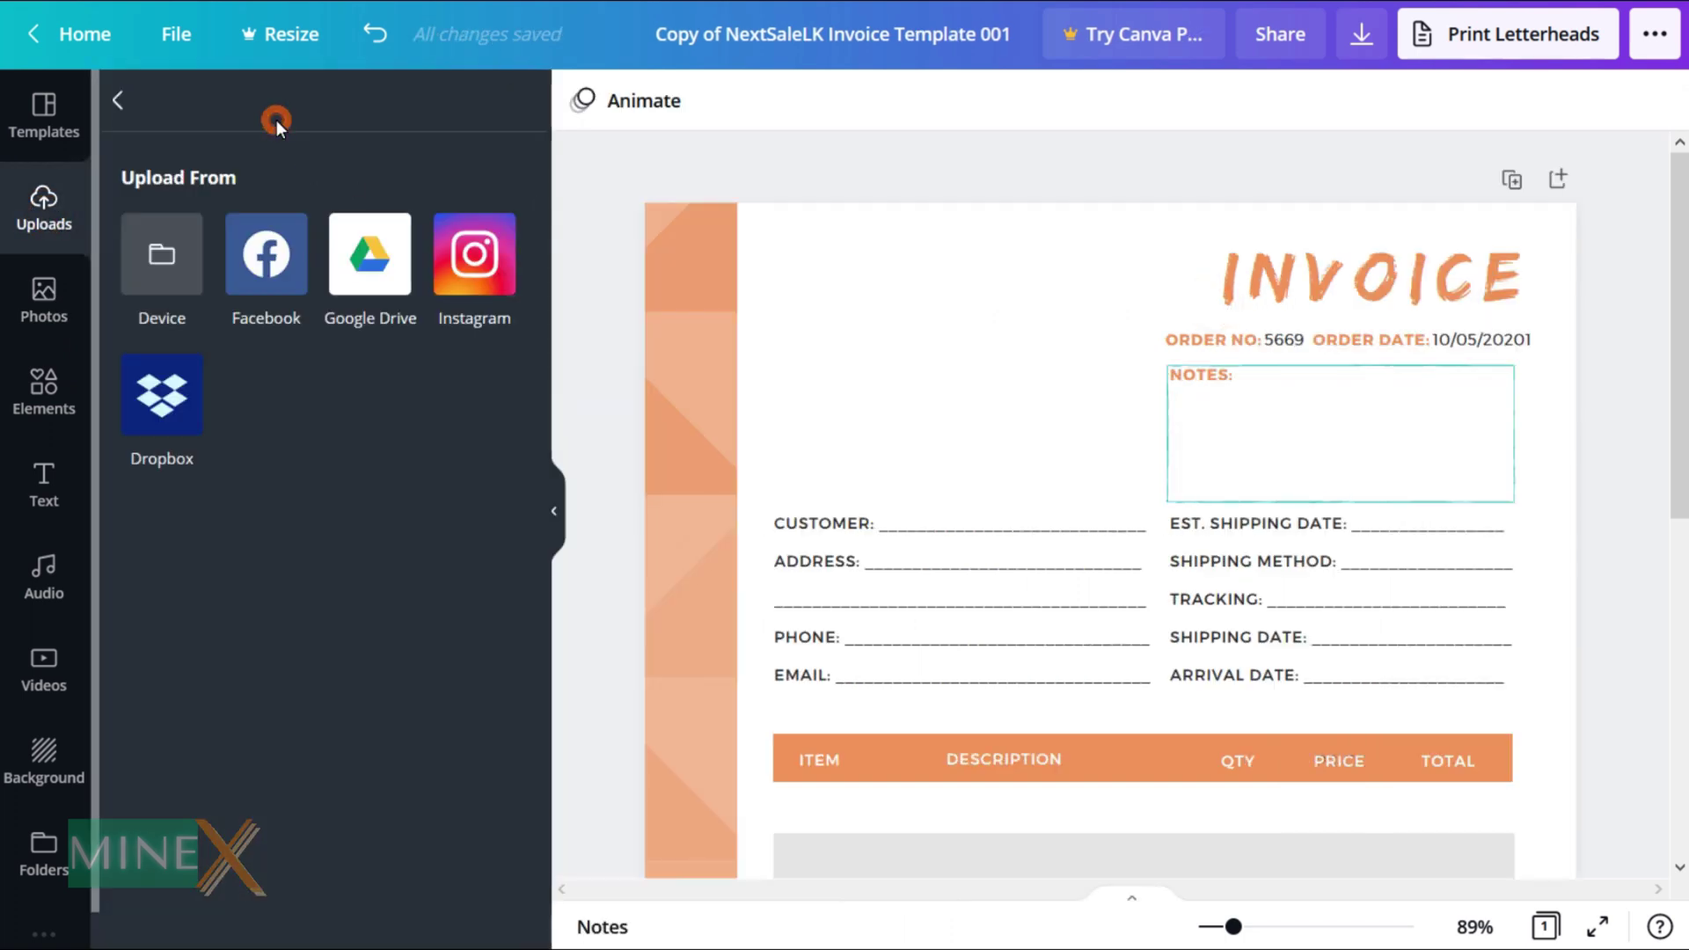
left_click(162, 231)
Upload the NEXT SALE LK logo PNG and add it to the invoice
left_click(452, 78)
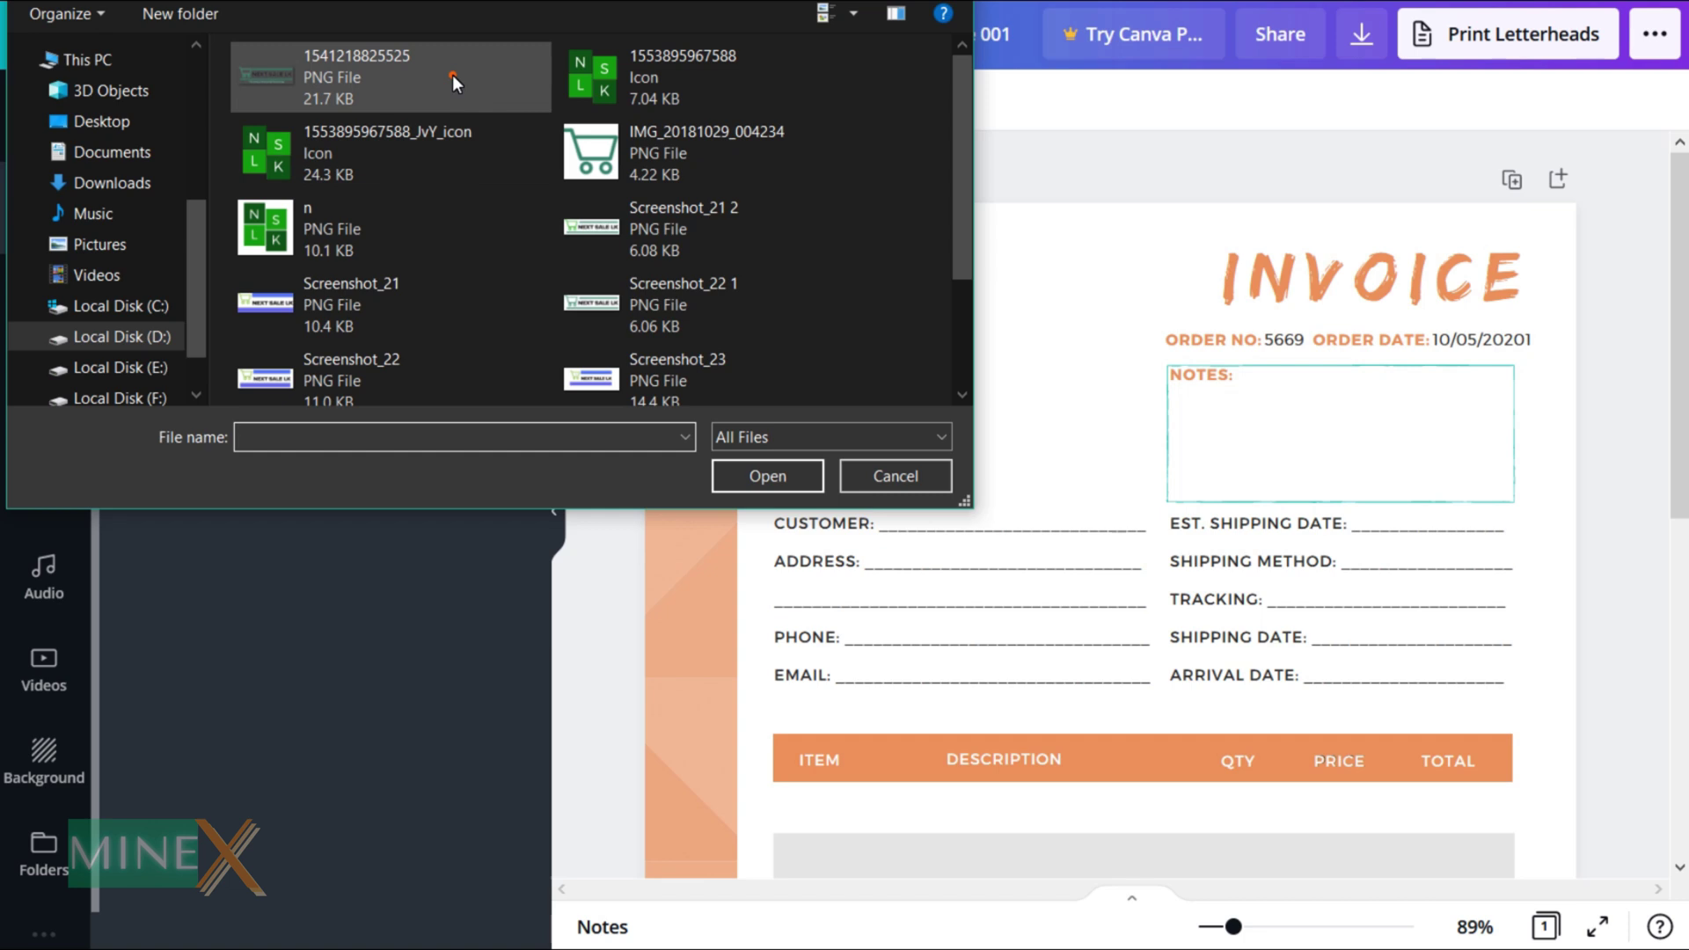
double_click(452, 78)
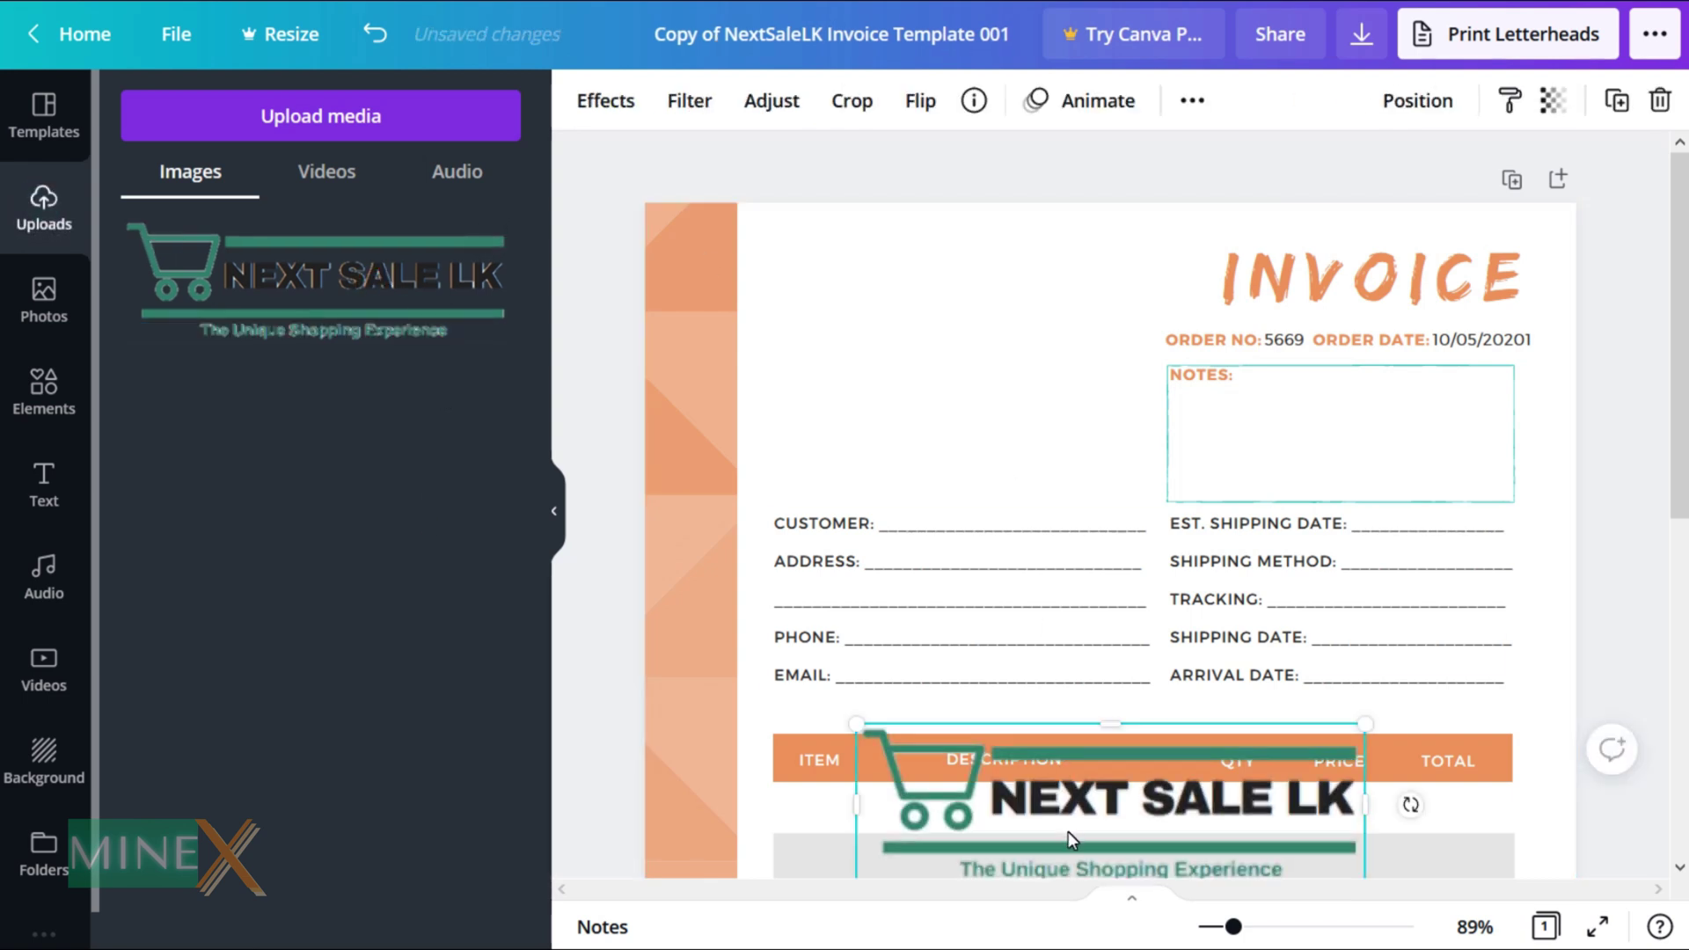
Move the logo to the top-left, shrink it and settle it beside the INVOICE heading
left_click_drag(1074, 840, 907, 350)
left_click_drag(1245, 437, 1044, 382)
left_click_drag(888, 343, 920, 365)
left_click(986, 276)
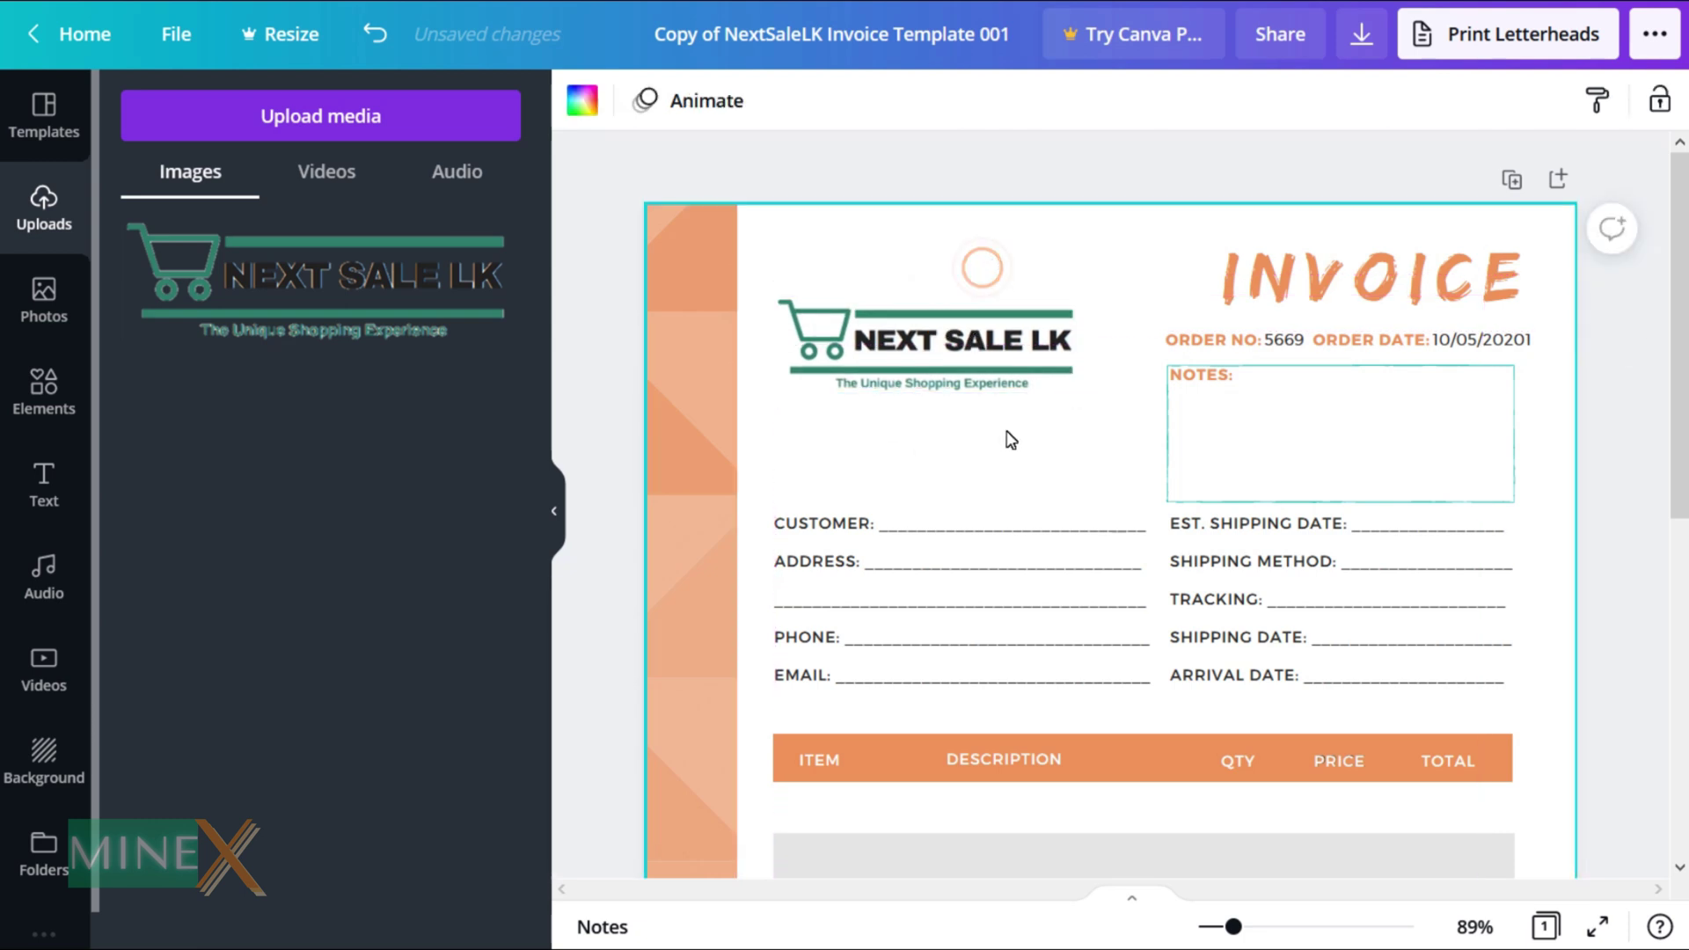
Turn the orange side strip the logo's green
left_click(681, 345)
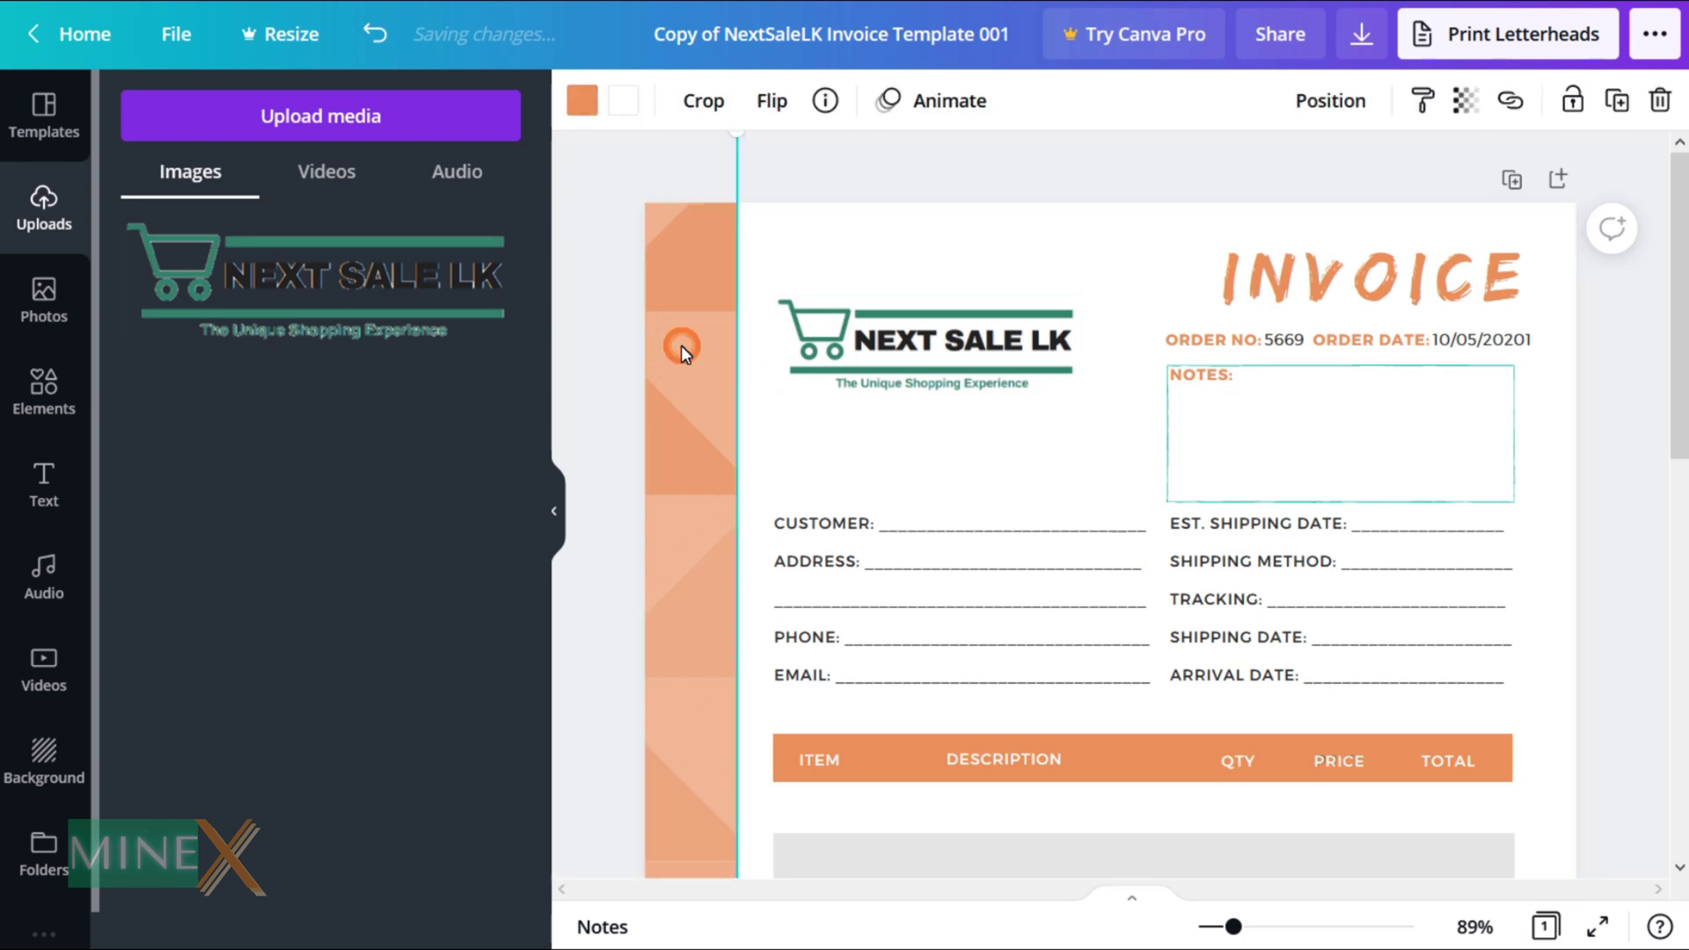
left_click(582, 100)
scroll(290, 504, "down", 1)
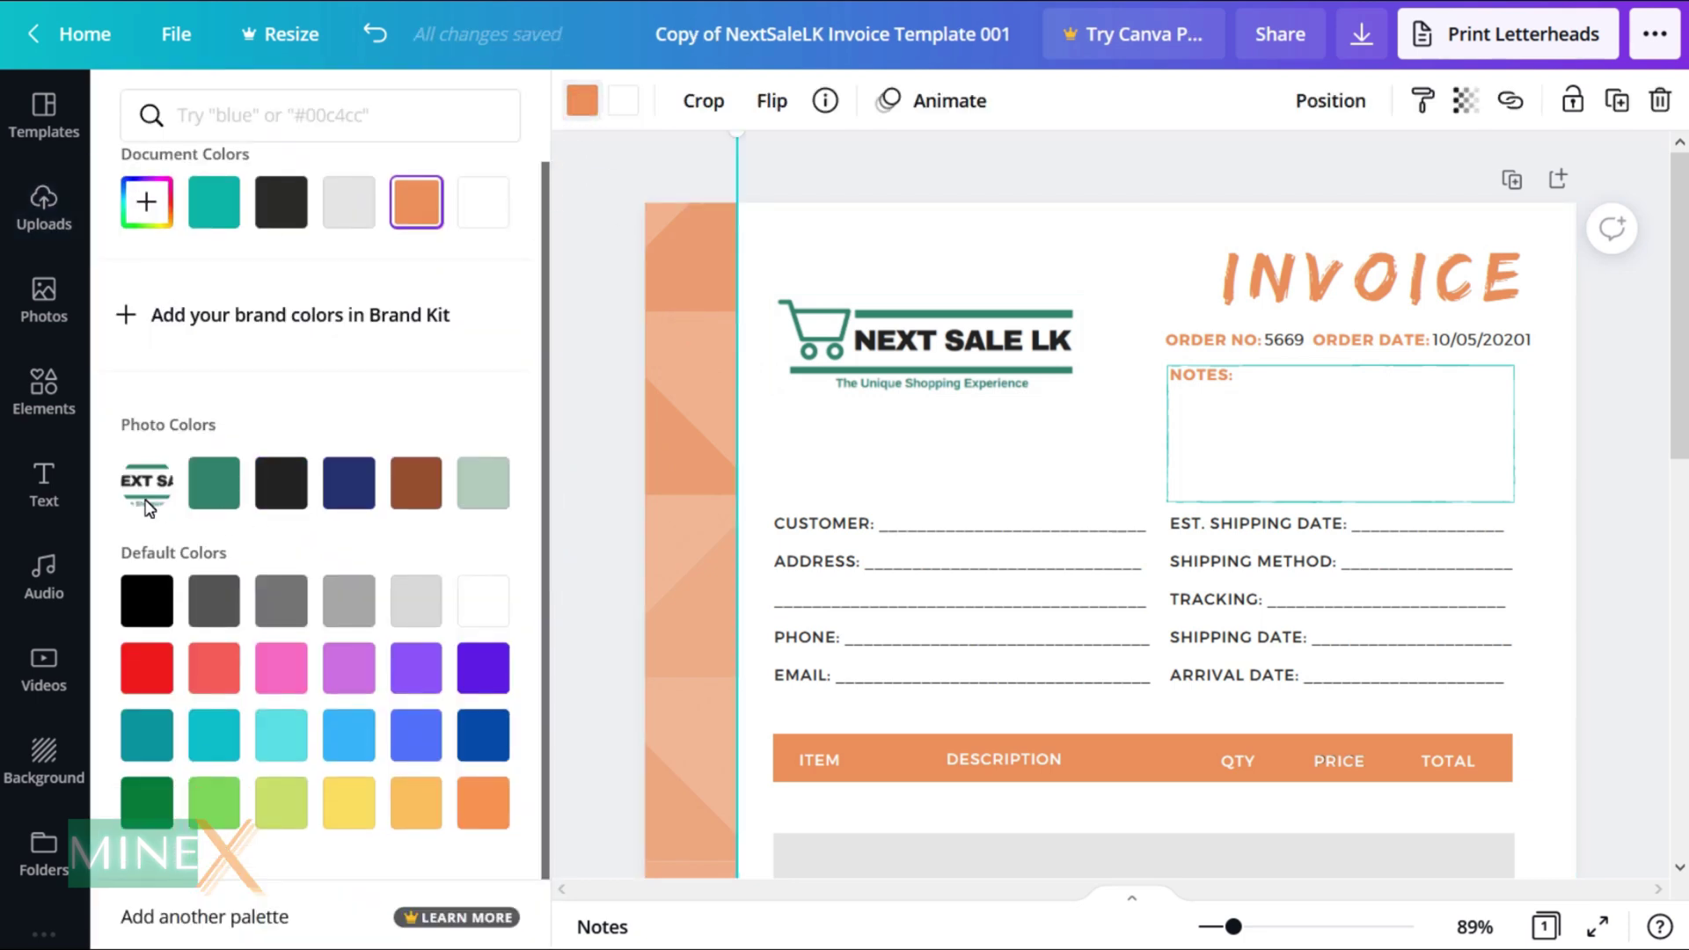
left_click(210, 502)
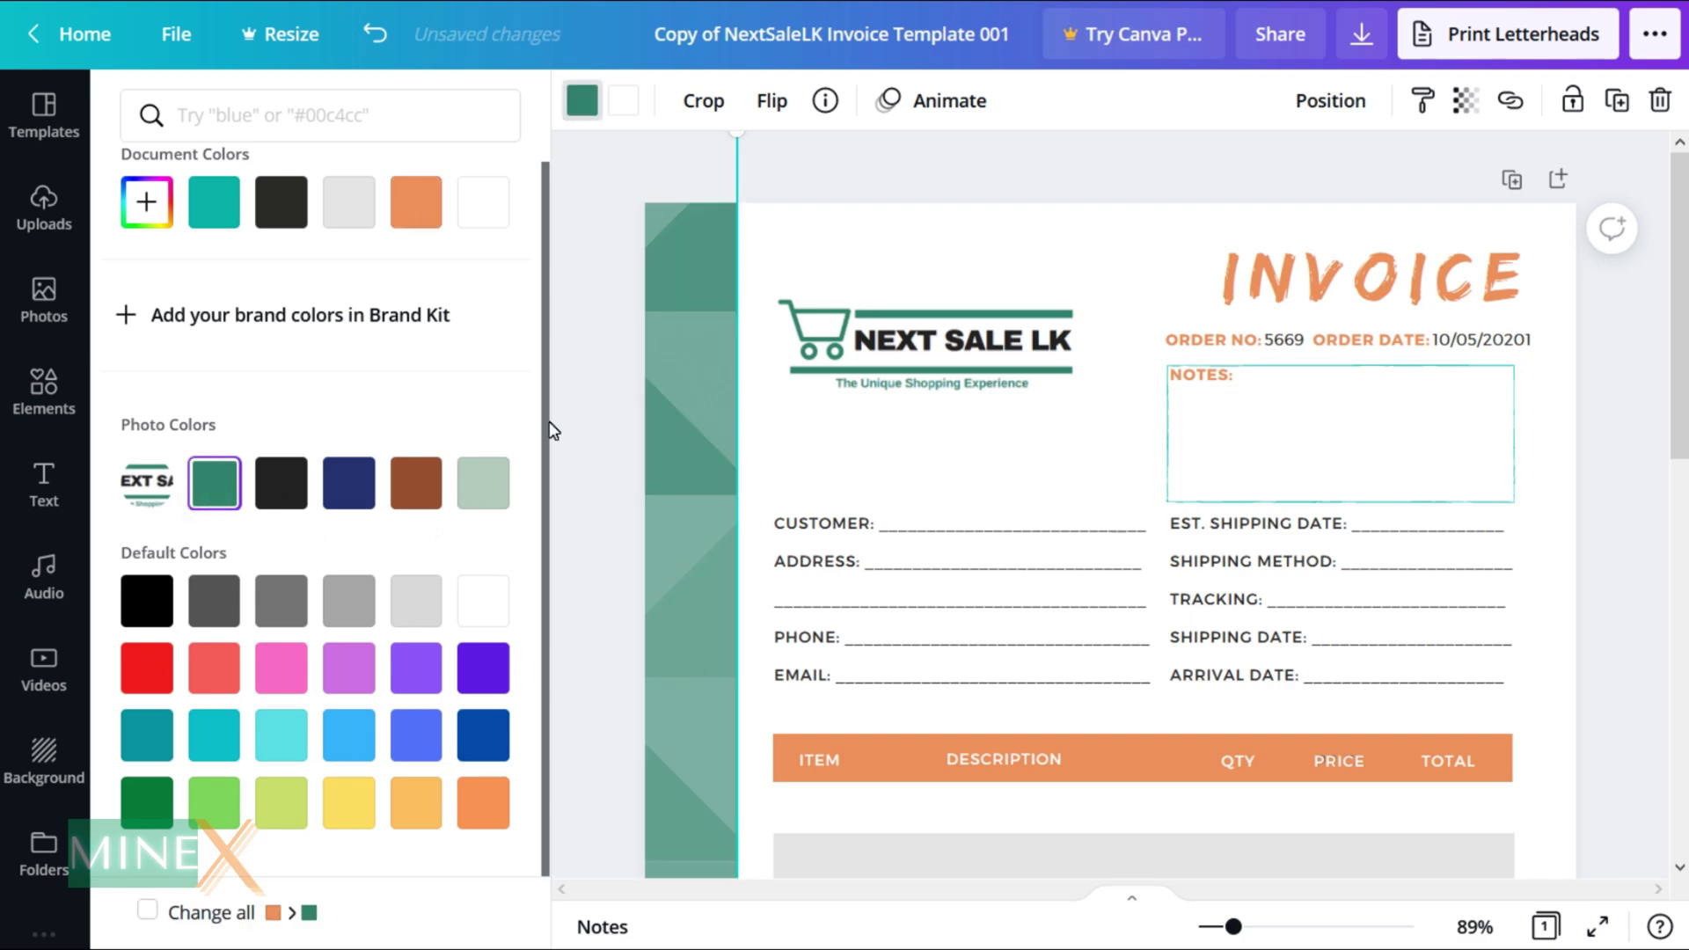
Make the INVOICE title and the item table header bar green
left_click(1384, 280)
left_click(971, 100)
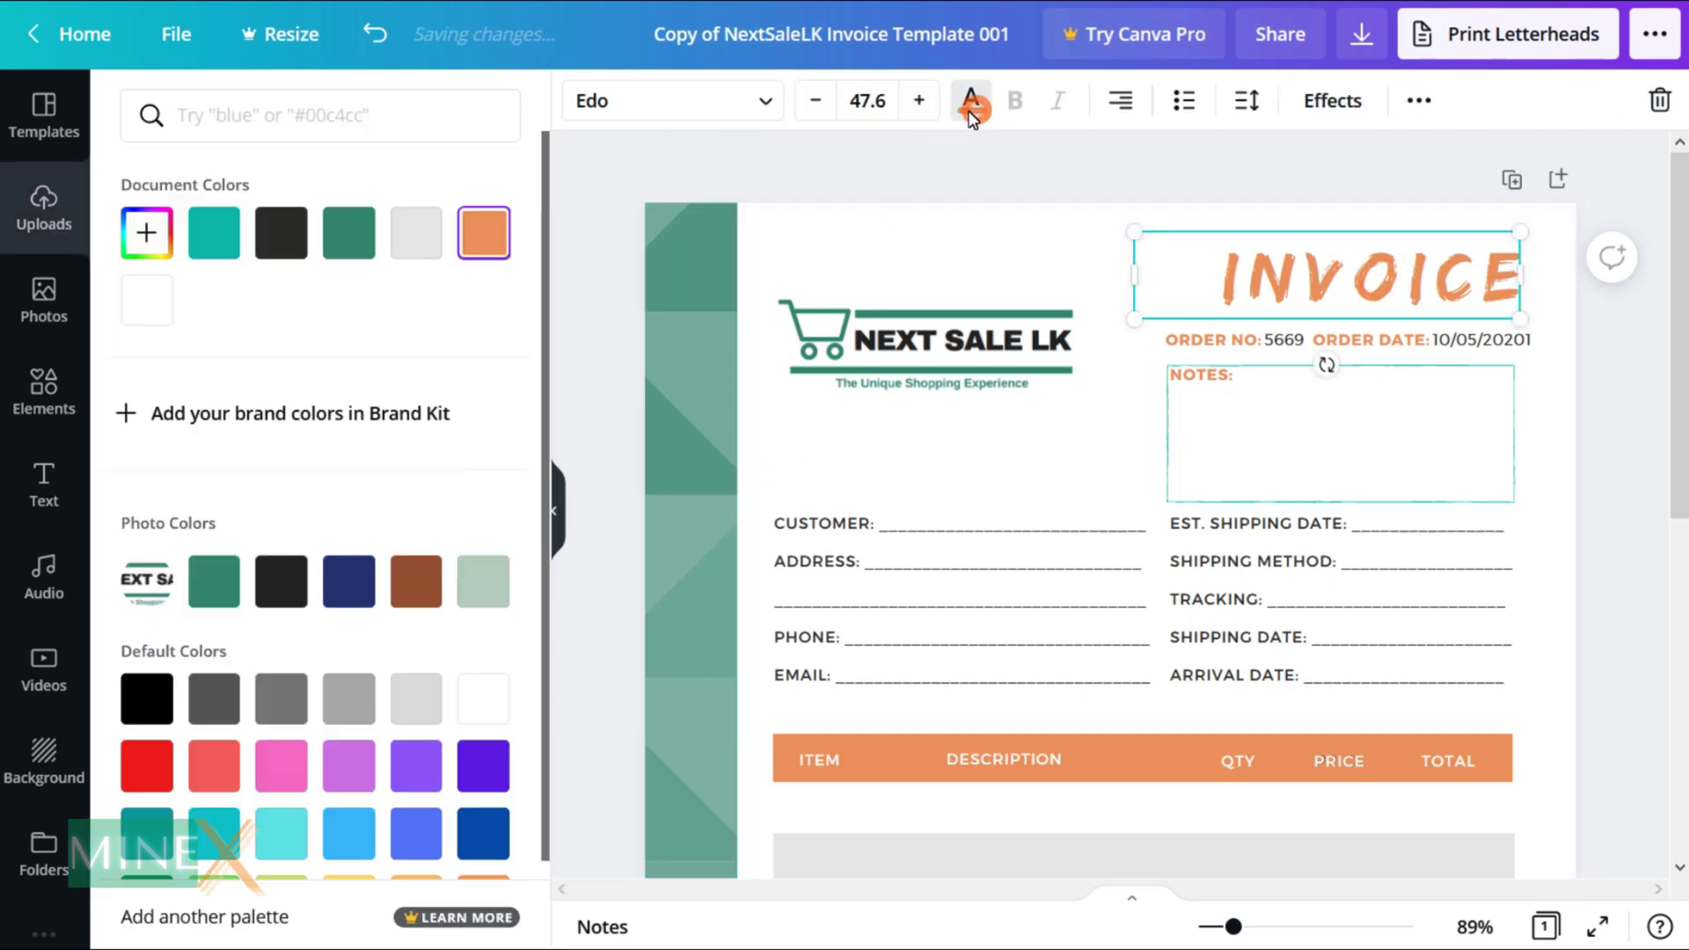
left_click(213, 588)
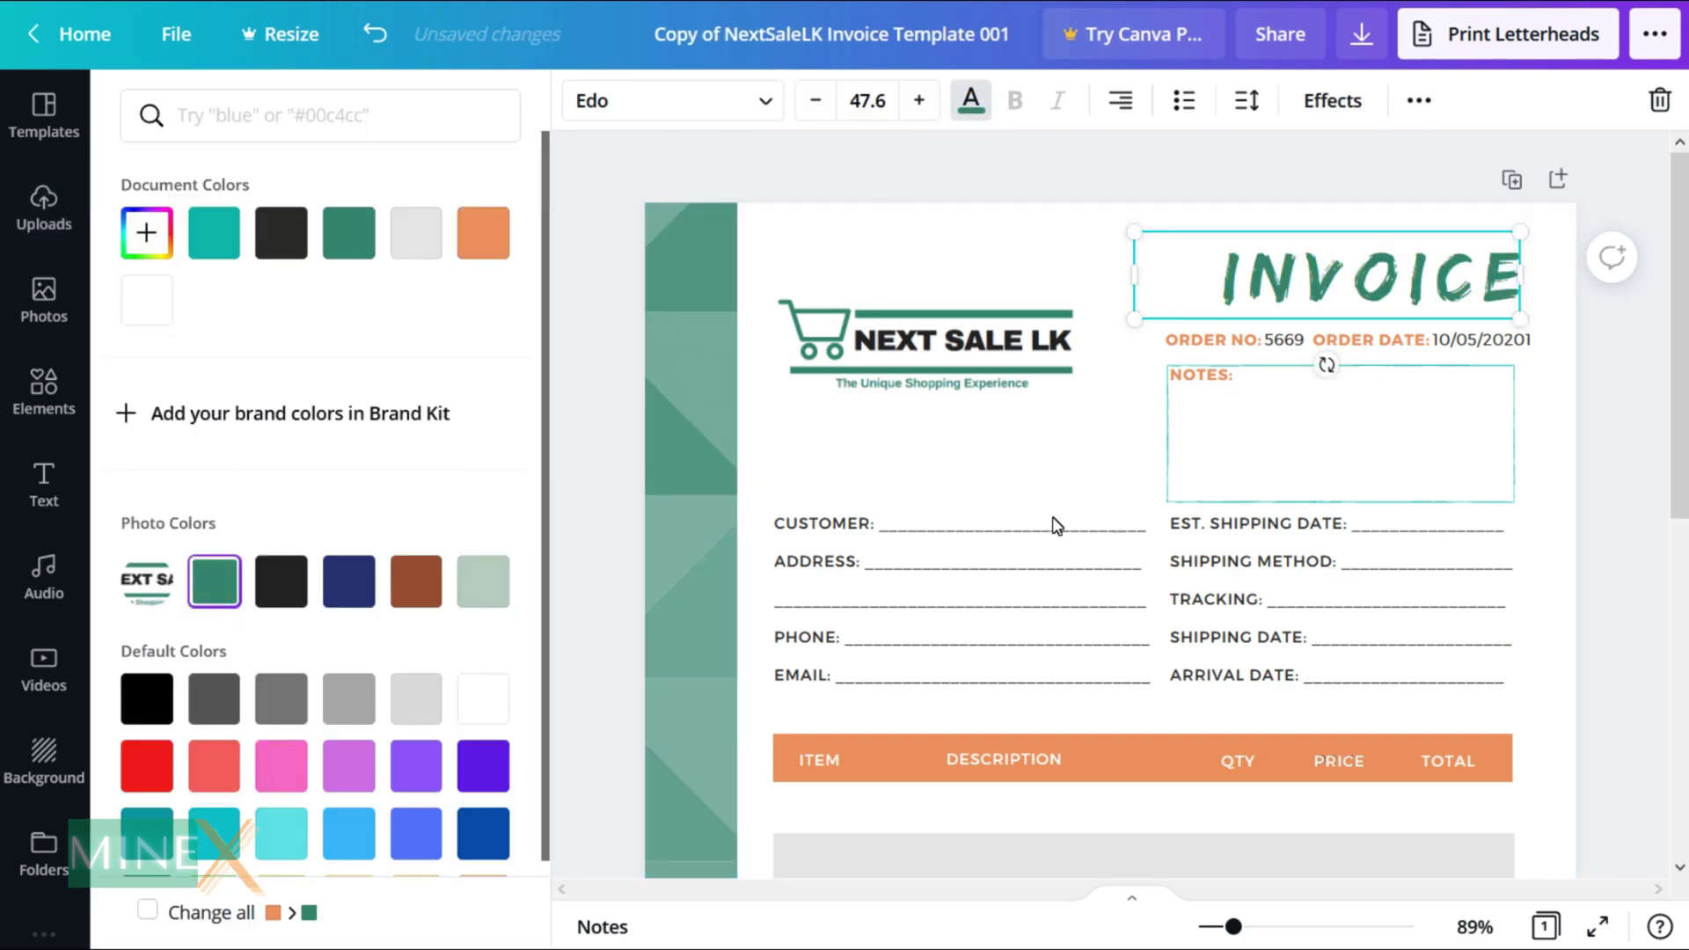
scroll(1059, 531, "down", 2)
left_click(1064, 598)
left_click(581, 100)
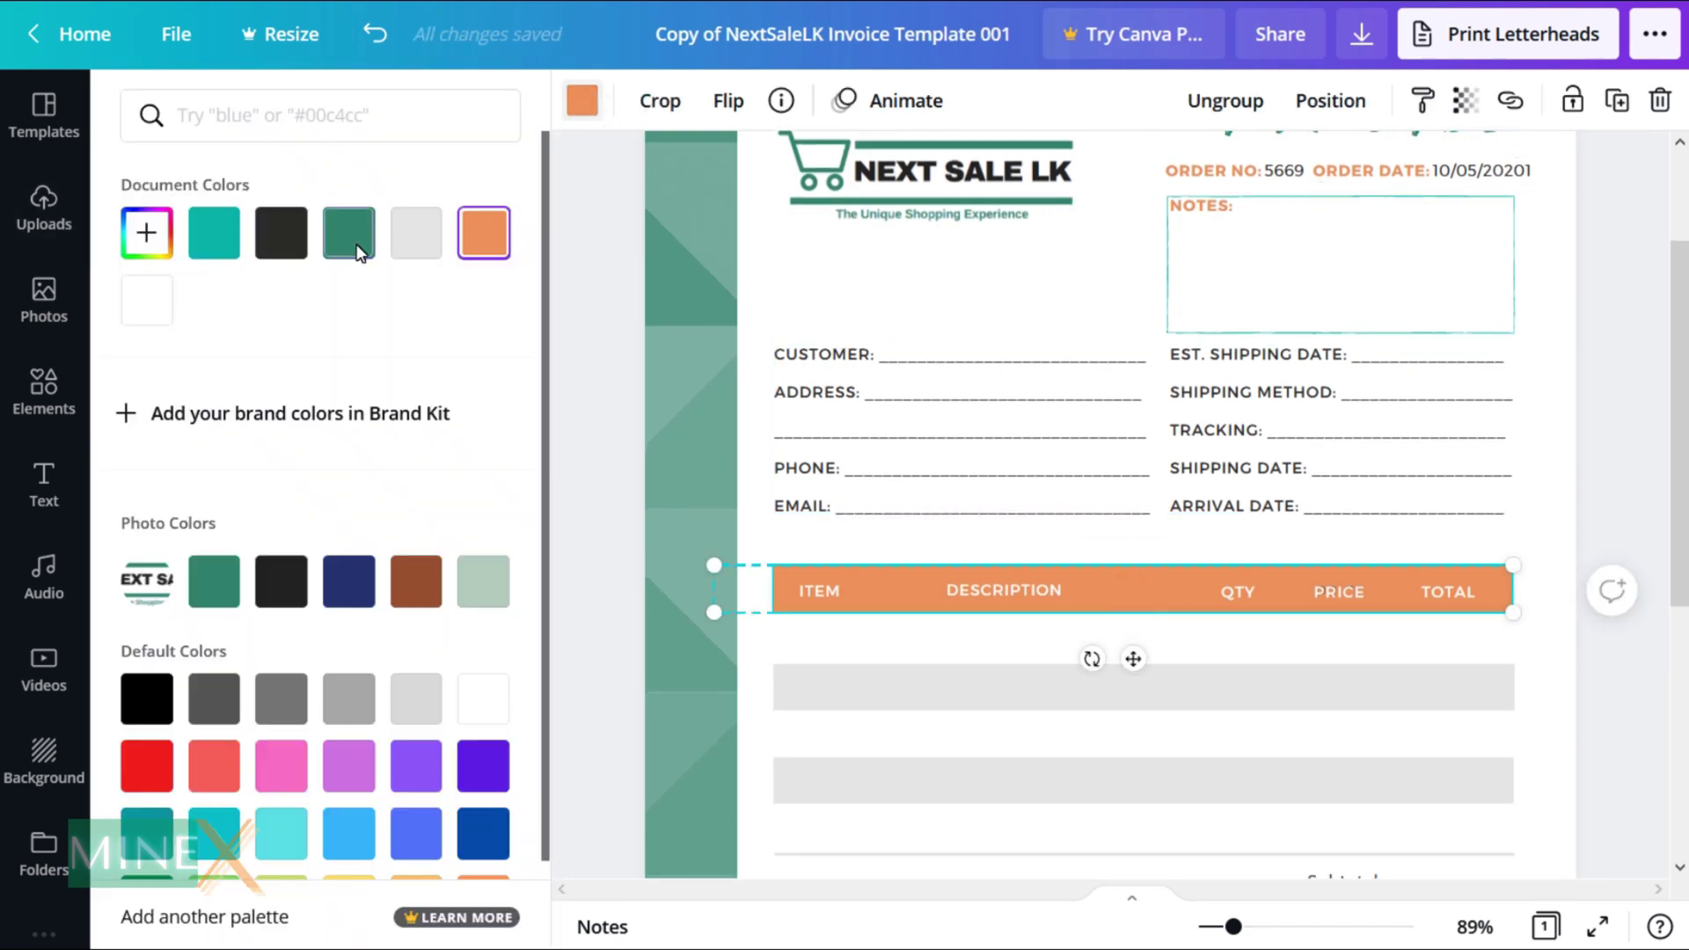
left_click(214, 586)
Recolour the ORDER NO labels and the PAYMENT METHOD label green
left_click(1207, 170)
left_click(971, 100)
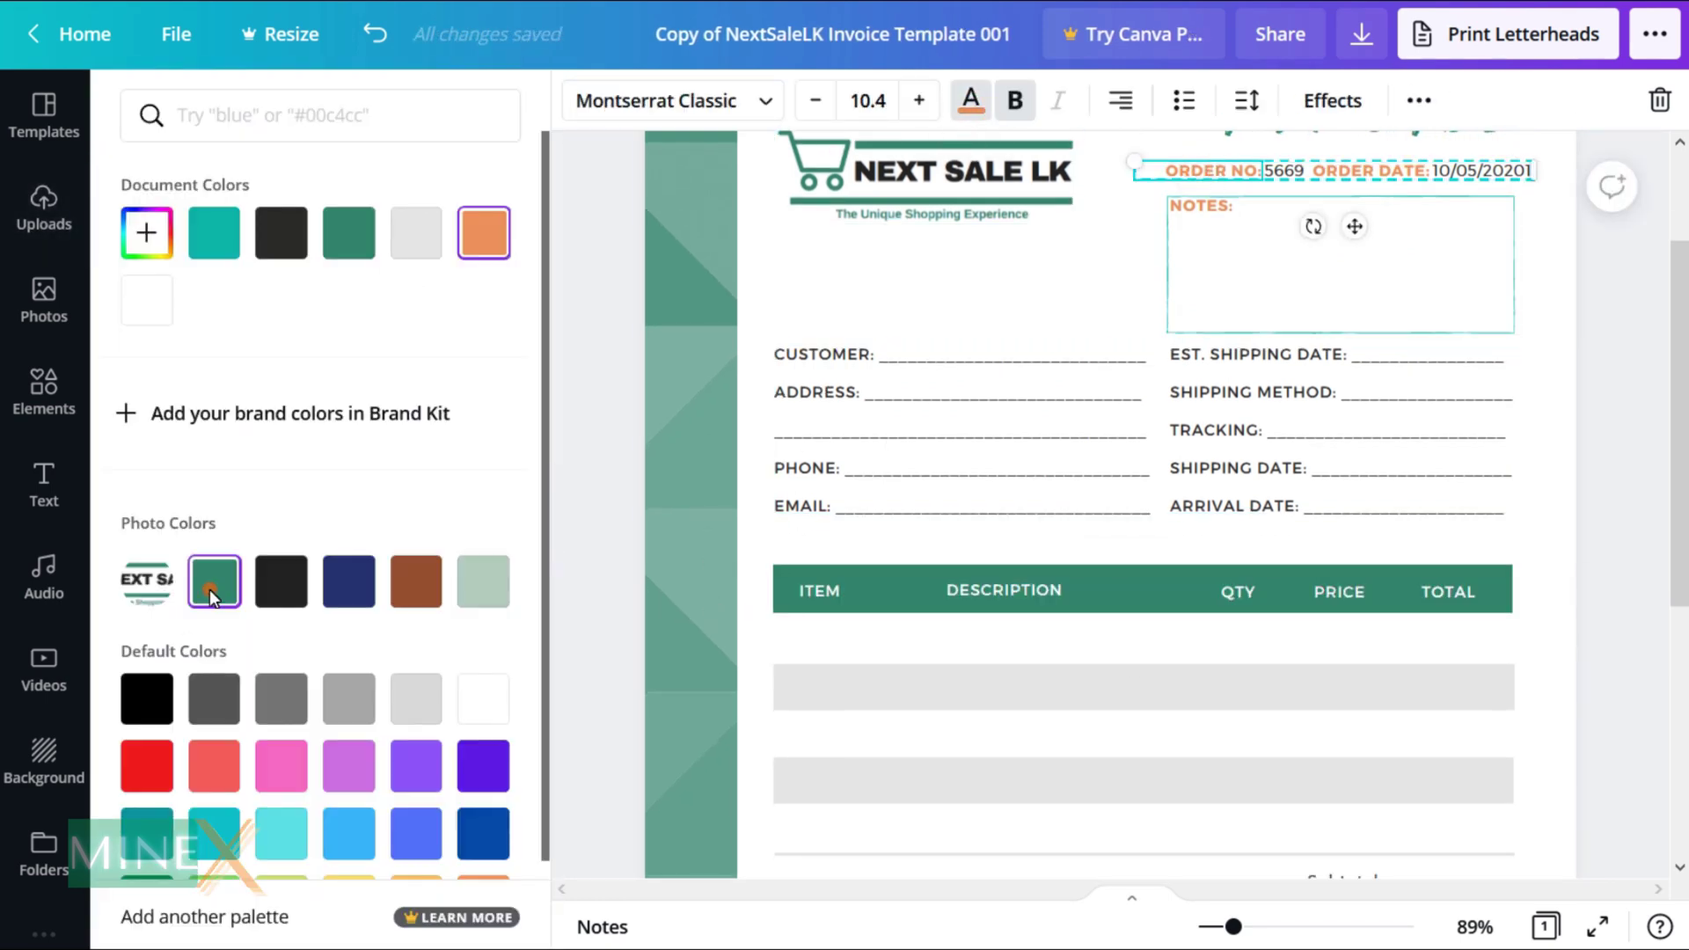
left_click(214, 581)
scroll(940, 556, "down", 5)
left_click(940, 556)
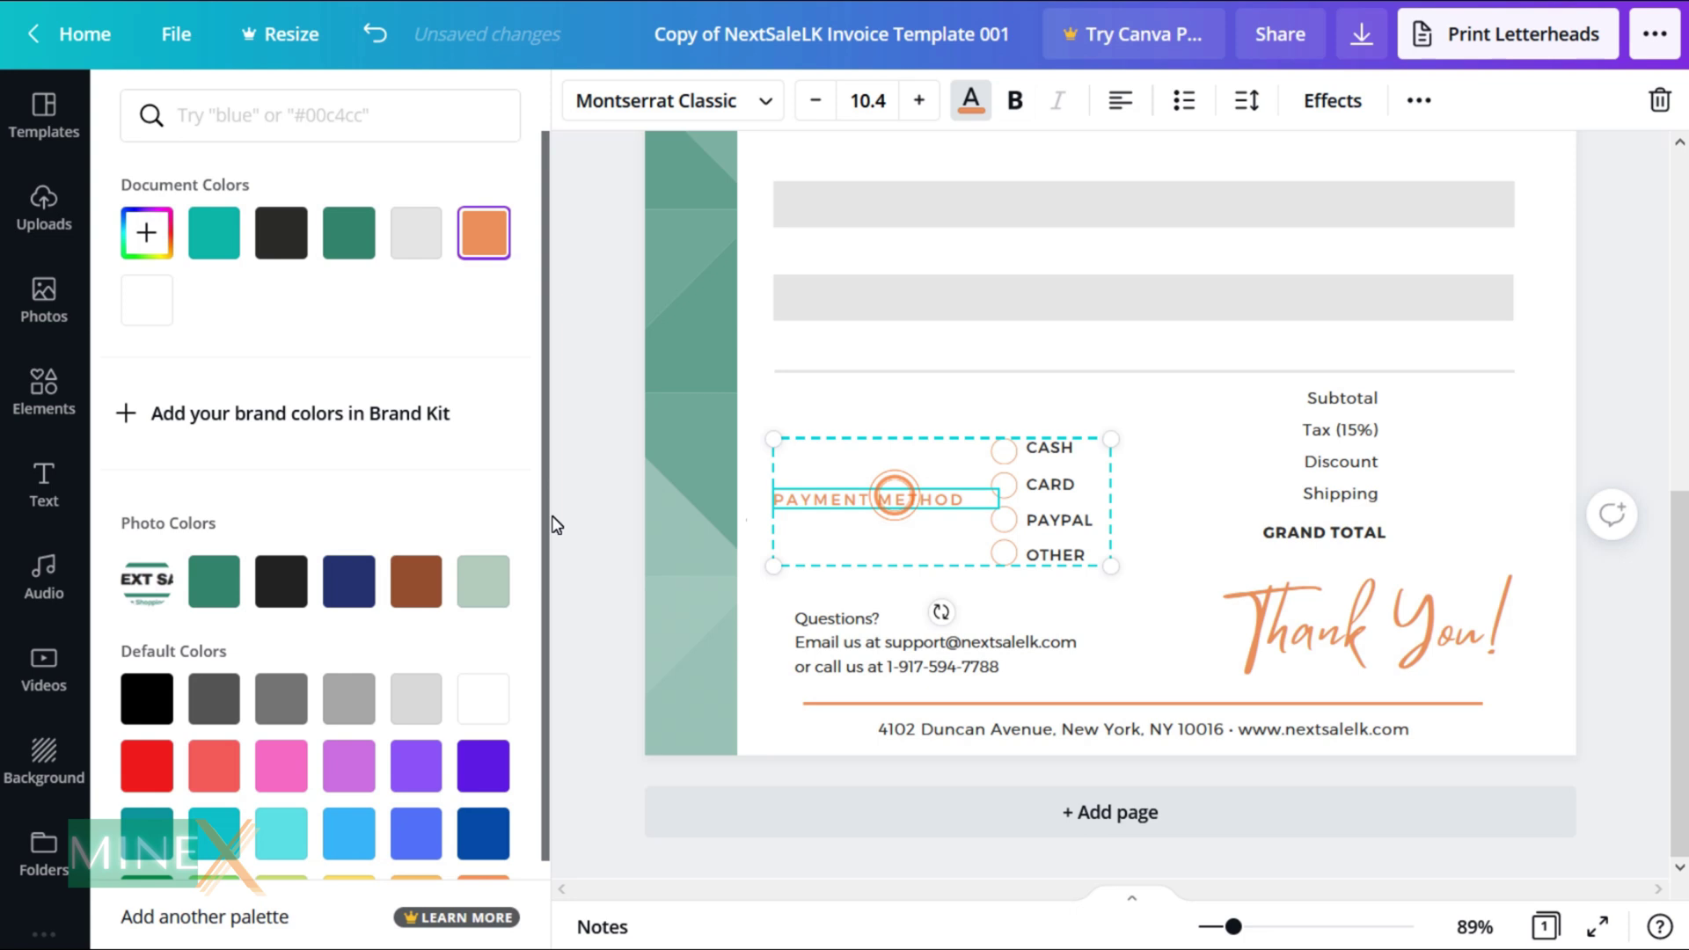
left_click(214, 581)
Make the CASH, CARD, PAYPAL and OTHER circles and the bottom divider line green
left_click(1003, 450)
left_click(582, 101)
left_click(214, 581)
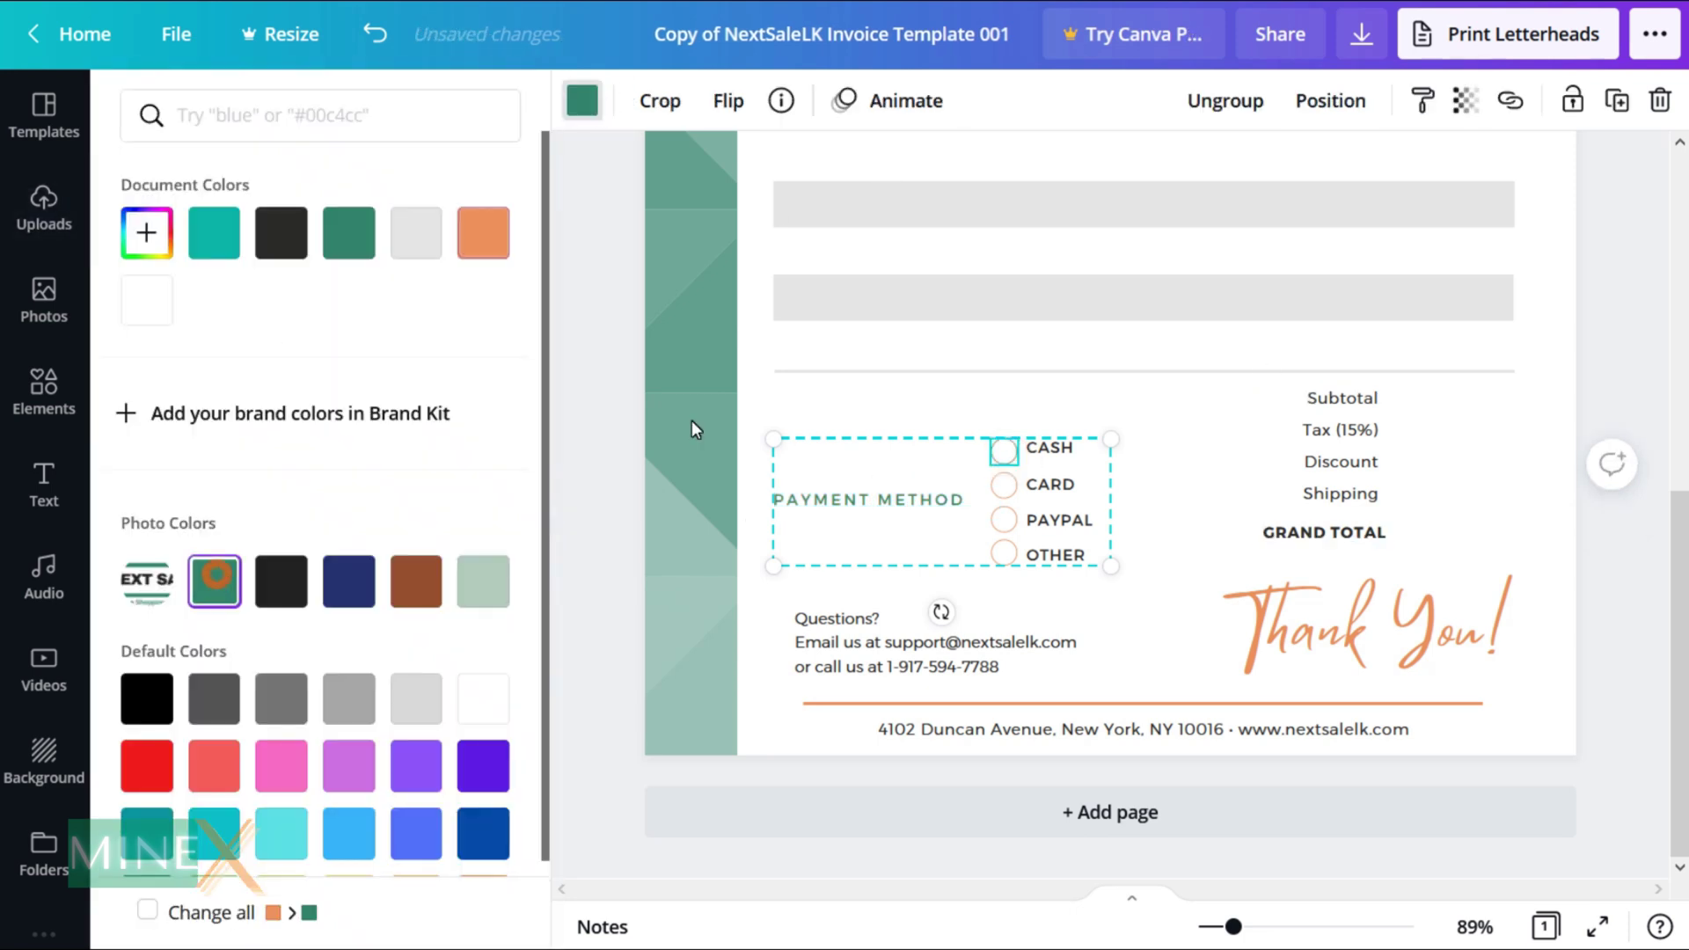
left_click(1003, 484)
left_click(214, 581)
left_click(998, 519)
left_click(215, 580)
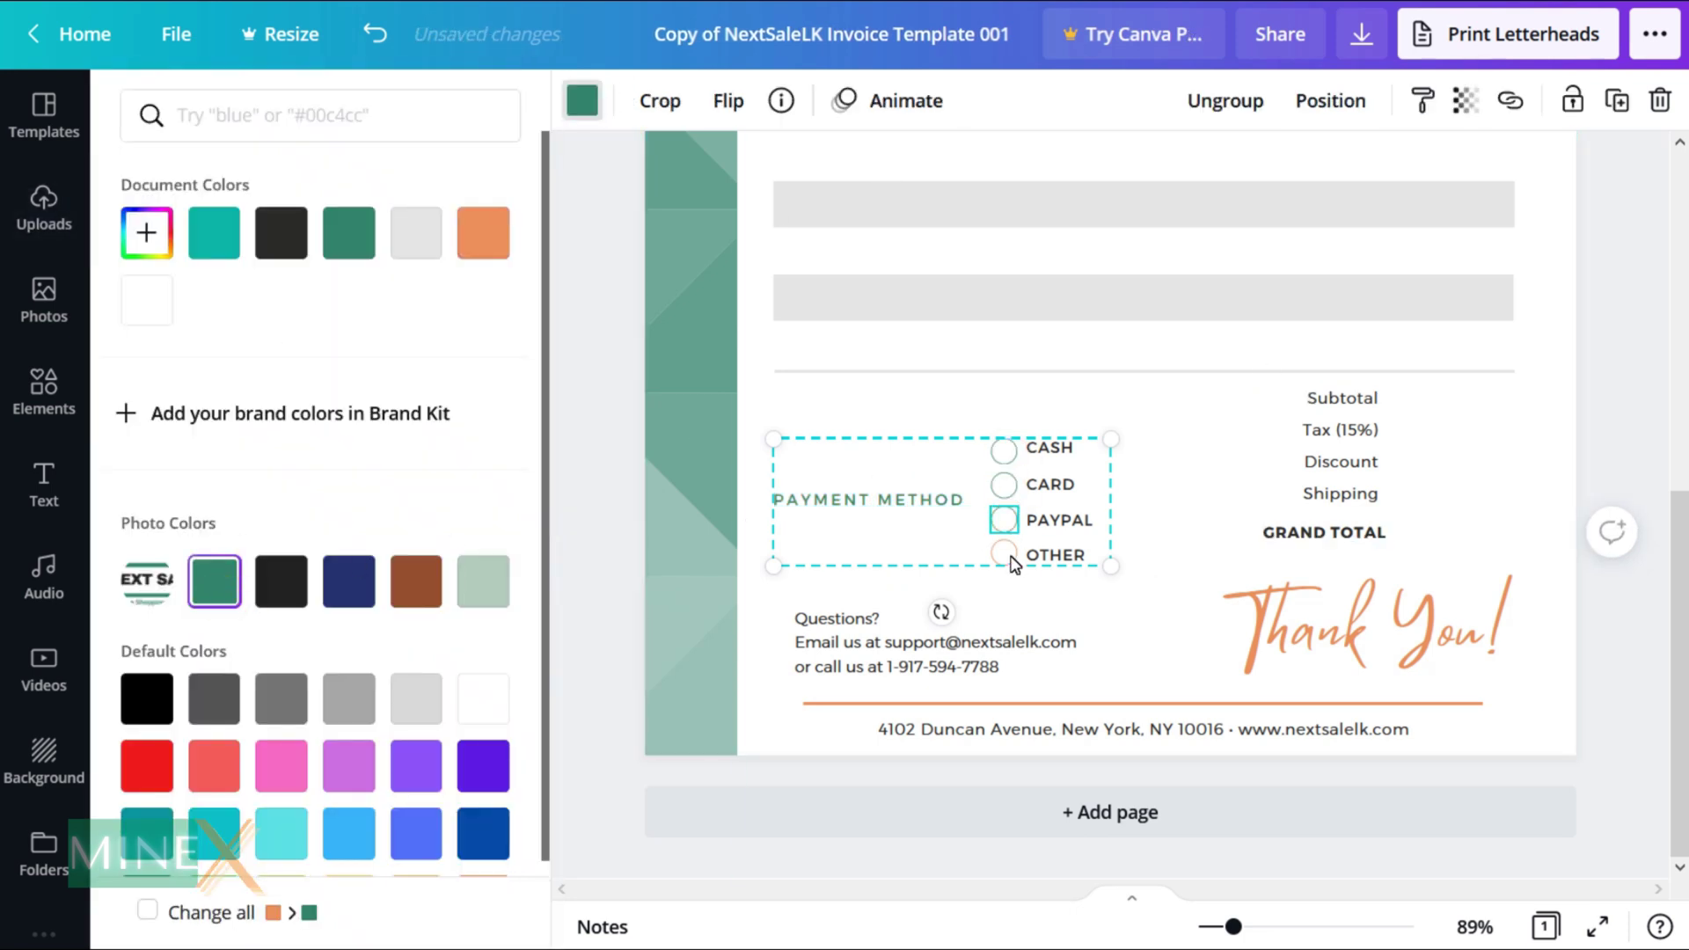
key("Tab")
left_click(214, 582)
key("Tab")
left_click(215, 581)
Make the Thank You text green and collapse the side panel
key("Tab")
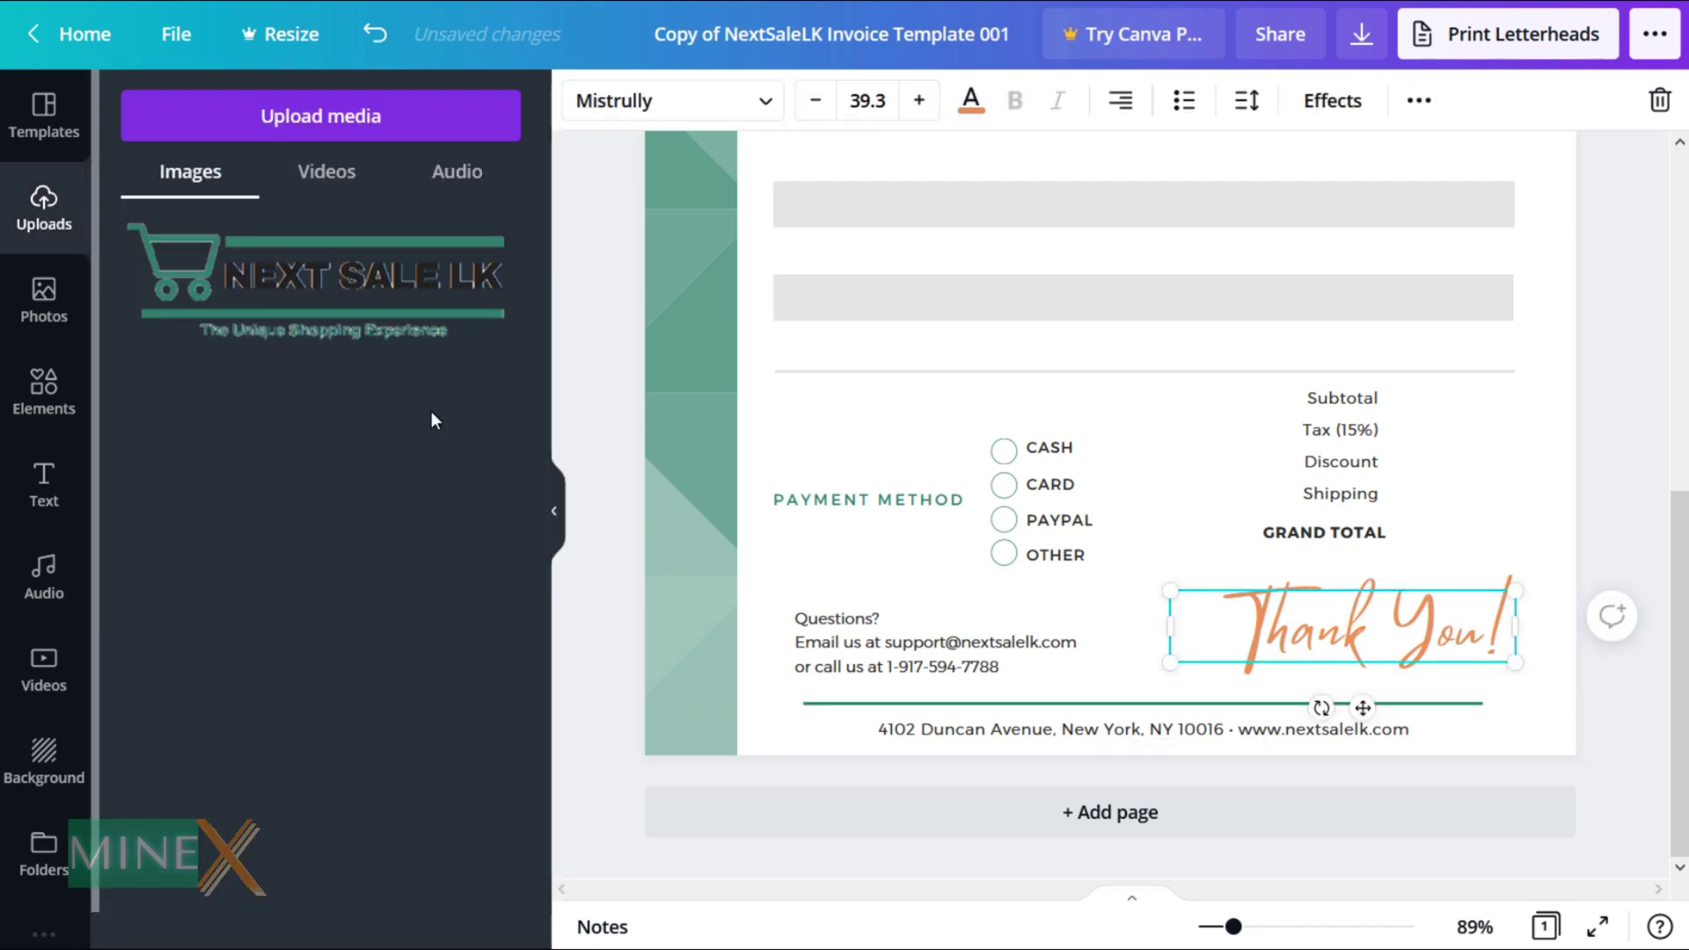
left_click(971, 100)
left_click(214, 580)
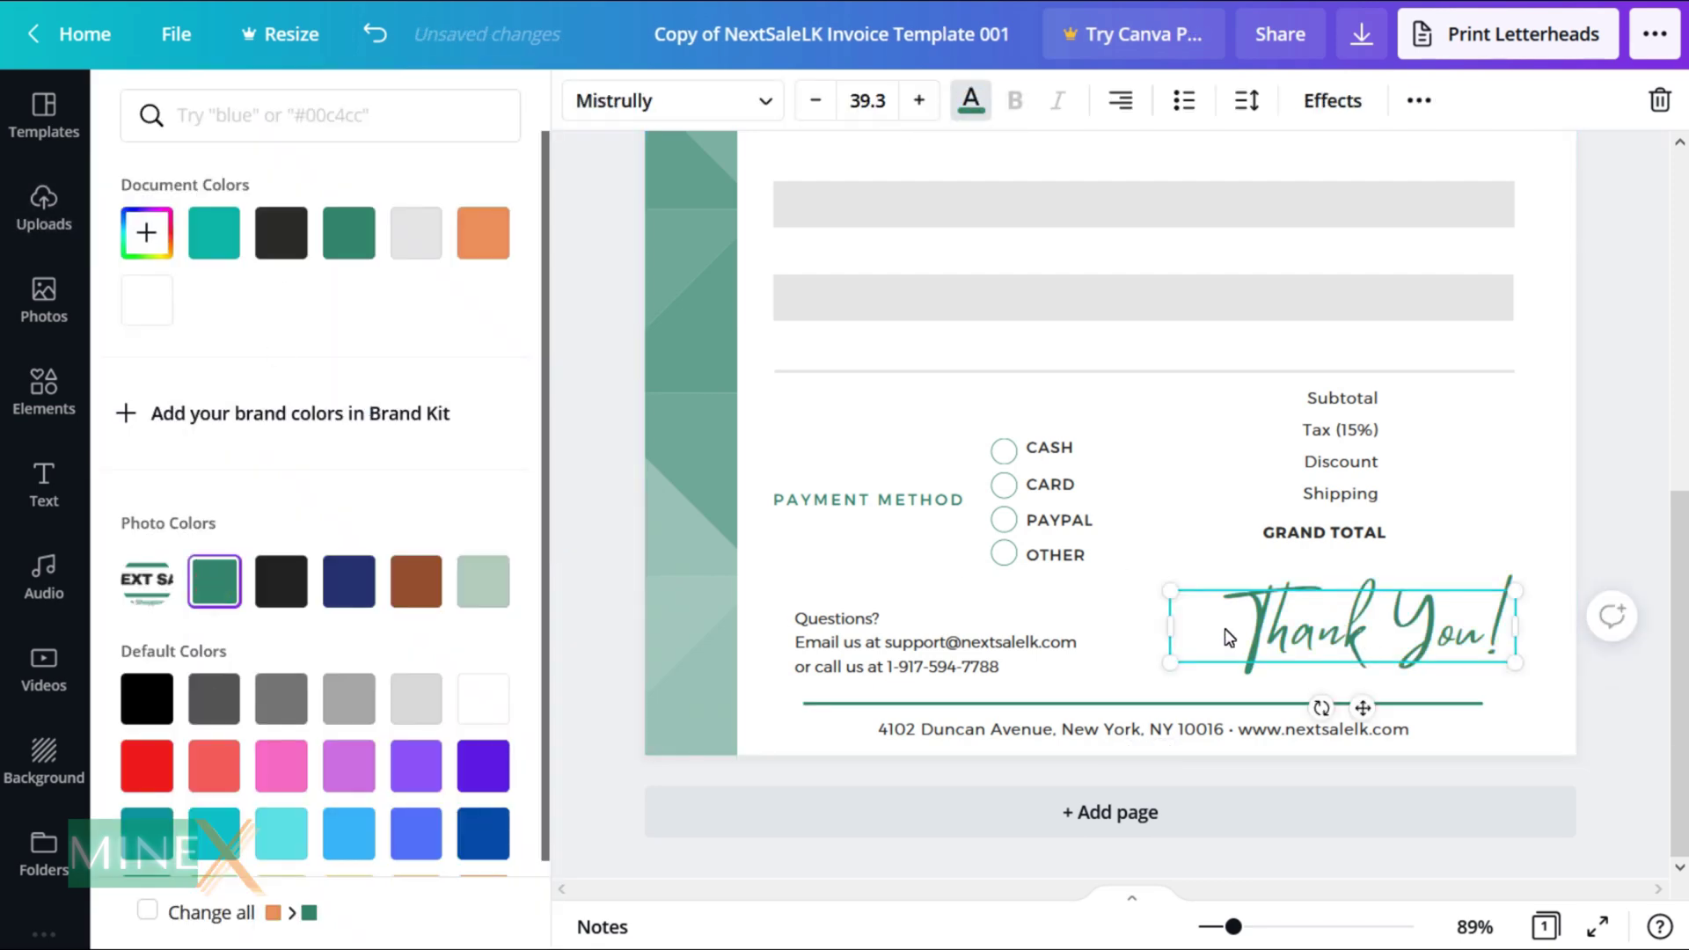
left_click(558, 512)
left_click(557, 513)
scroll(1273, 400, "up", 6)
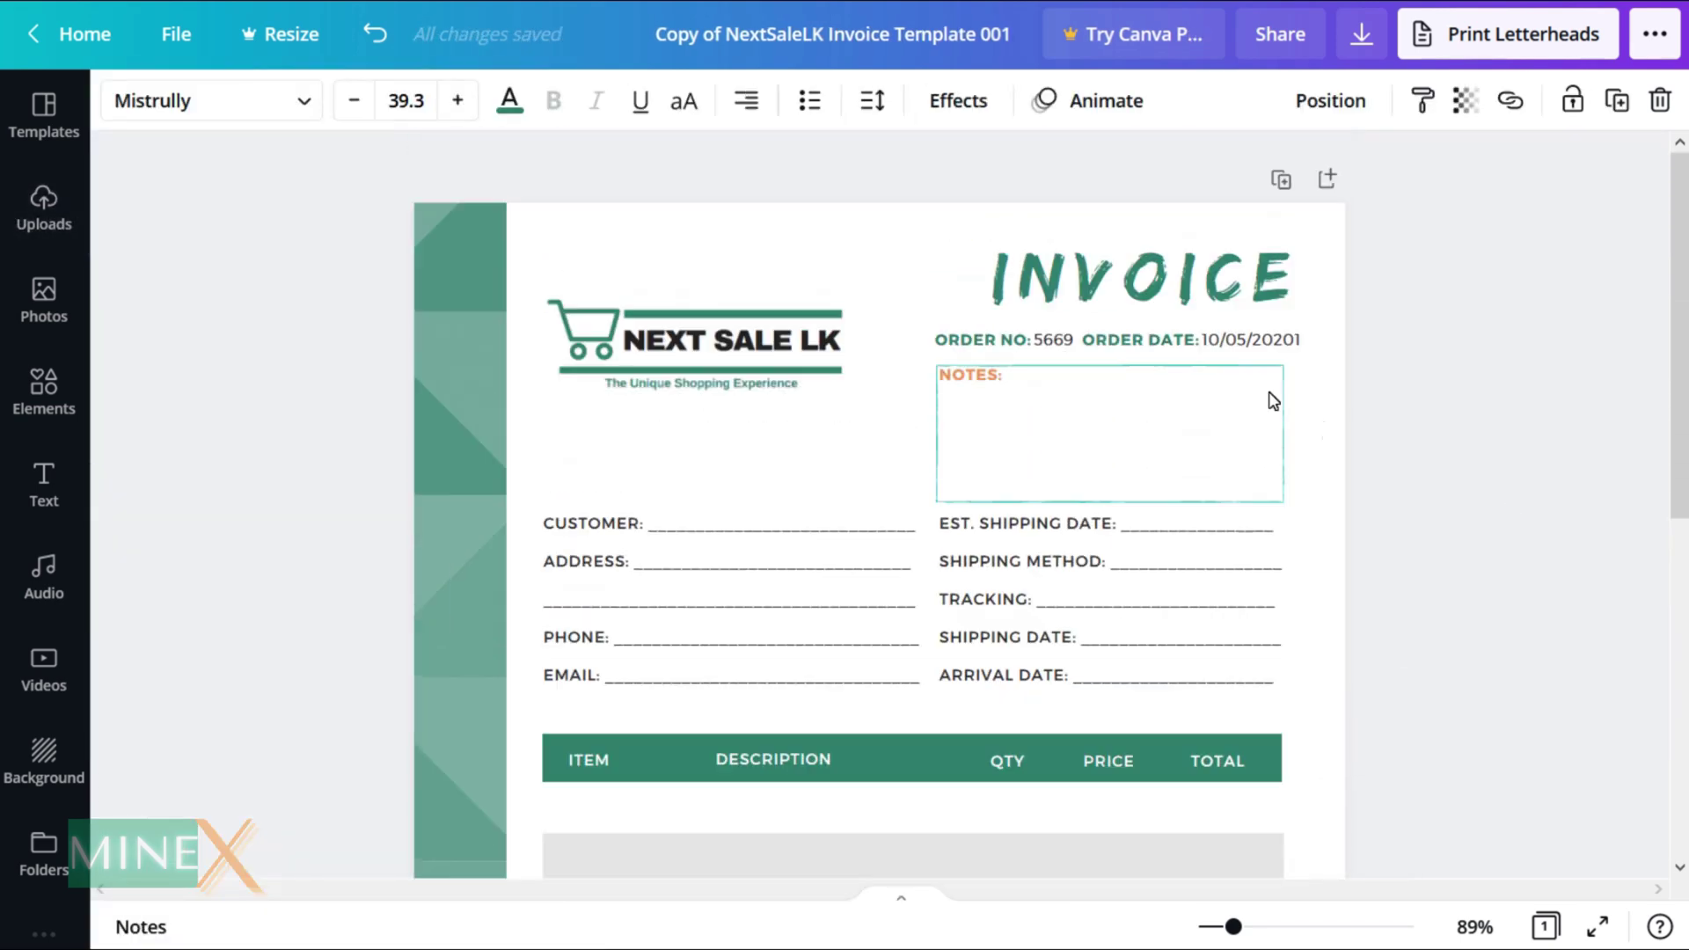
Set the Thank You text in the Jonathan script font
scroll(1500, 513, "down", 8)
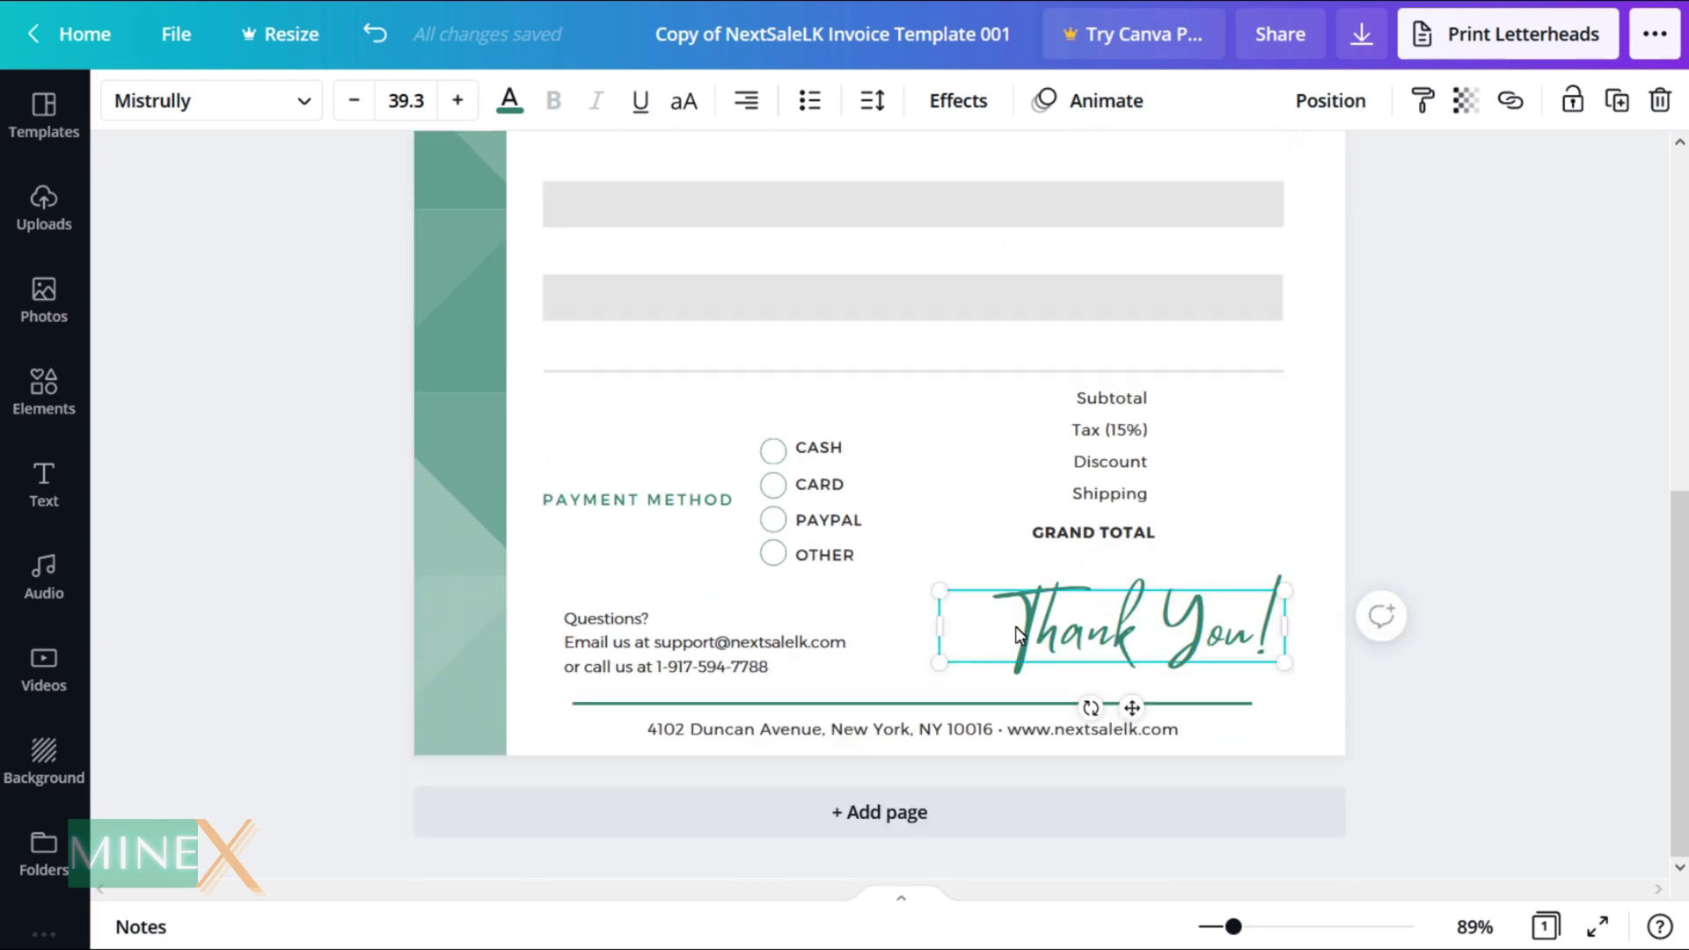
left_click_drag(1045, 630, 1286, 646)
key("Escape")
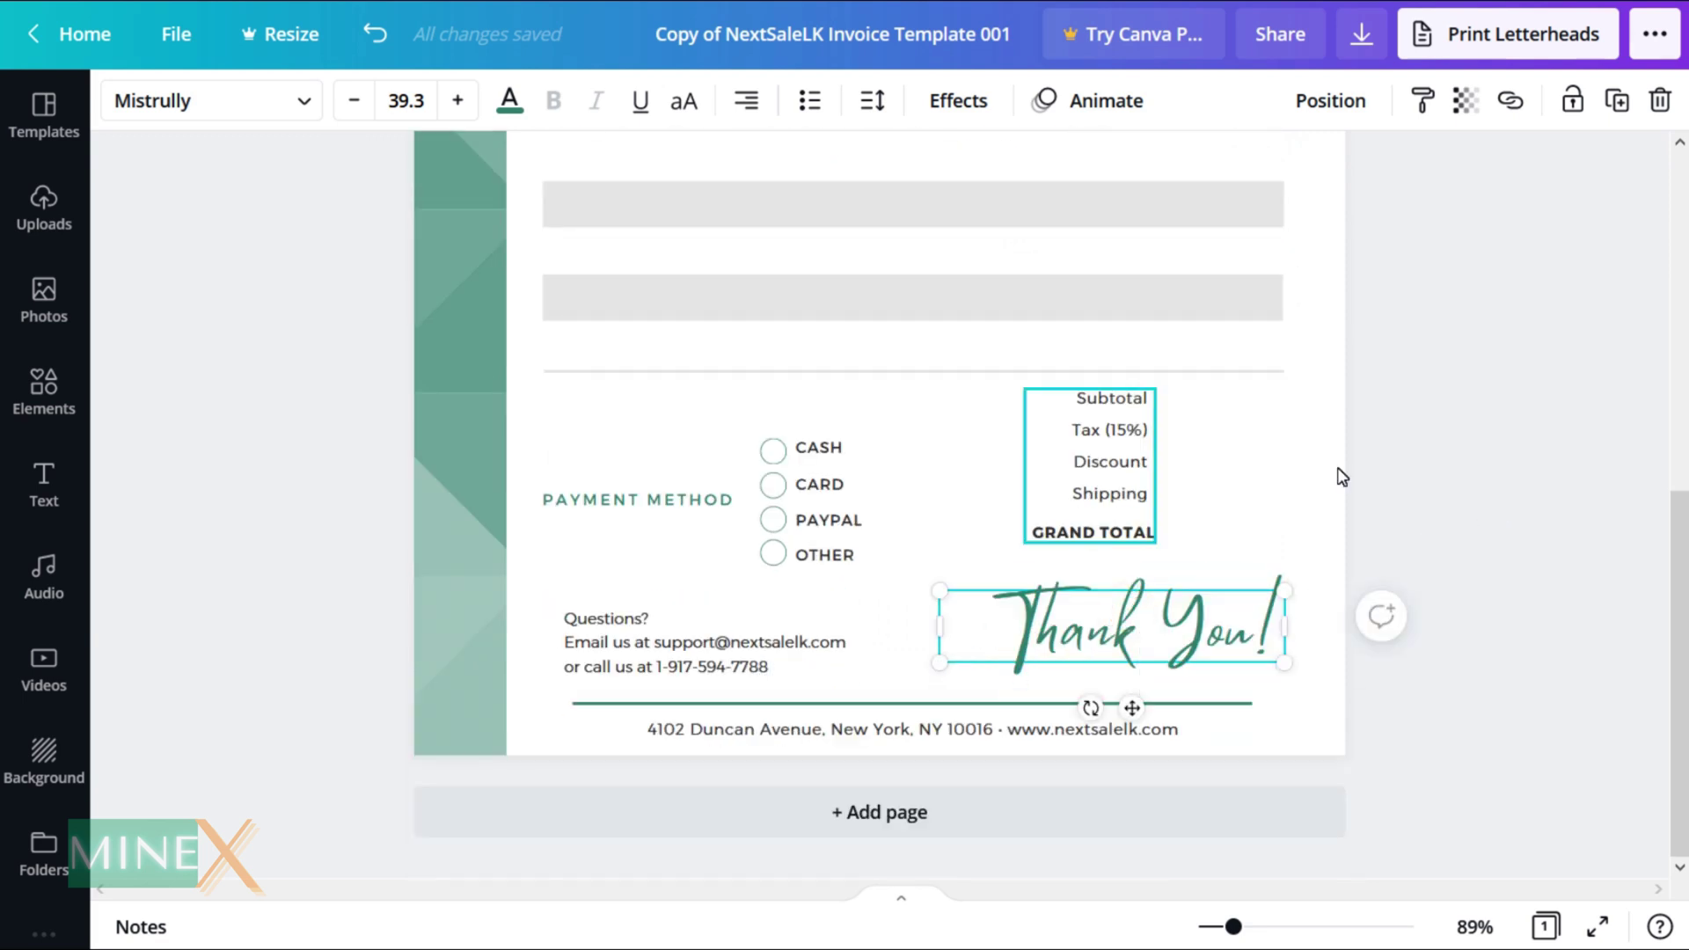
left_click(1534, 488)
left_click(1100, 629)
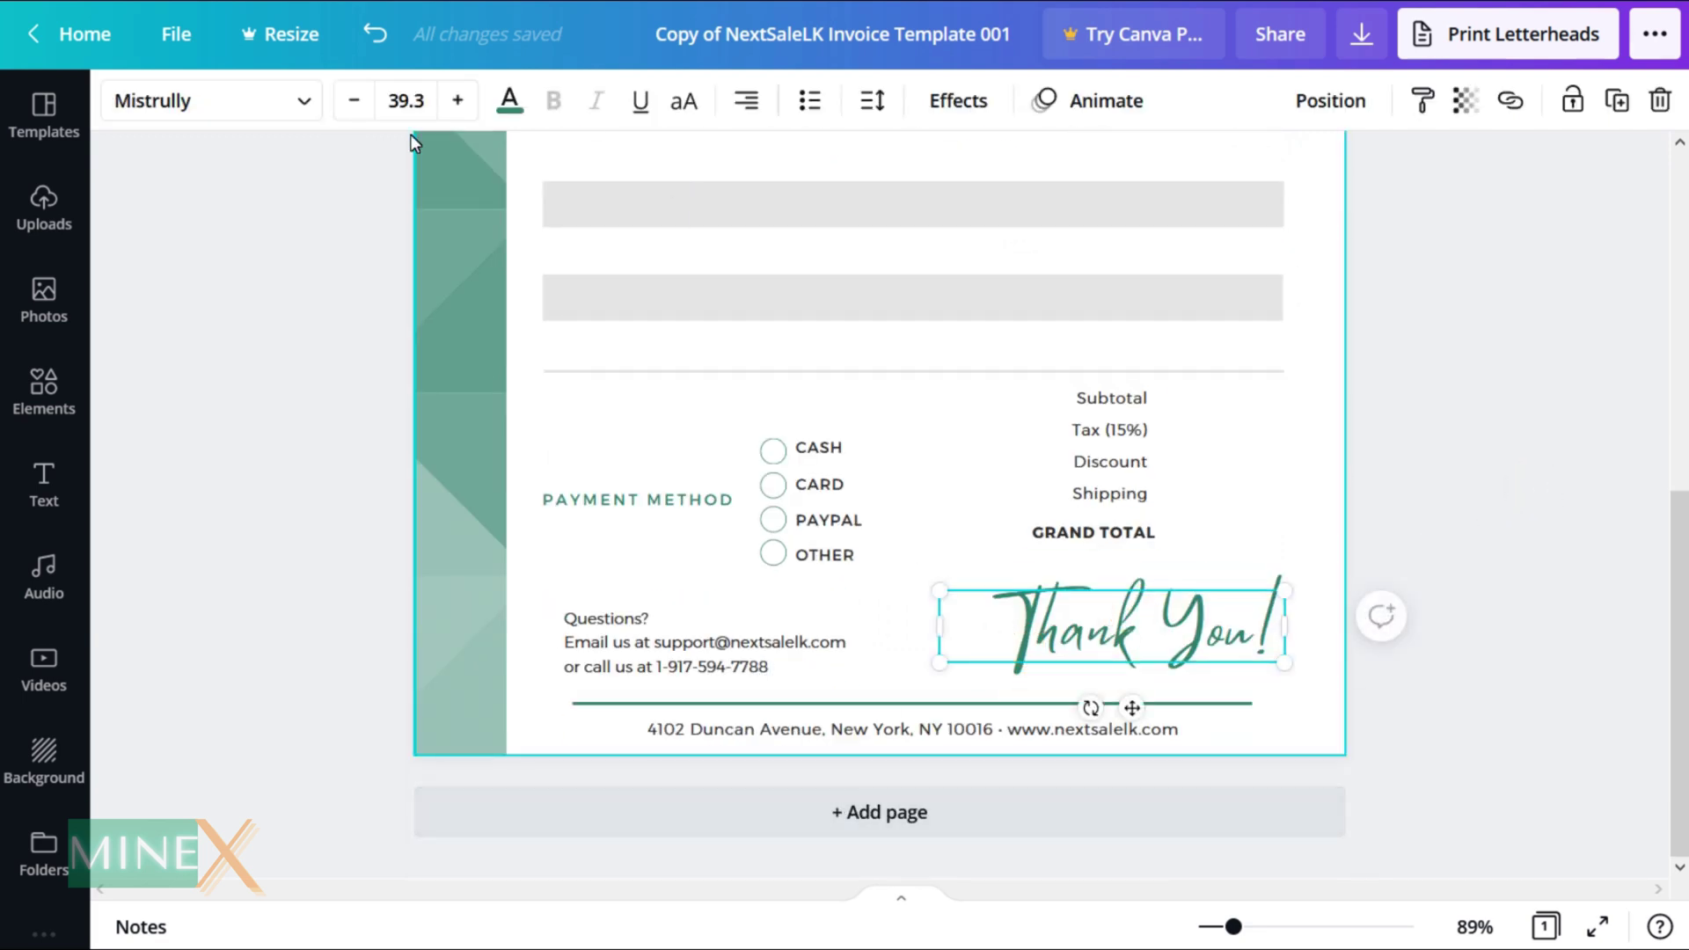
left_click(294, 104)
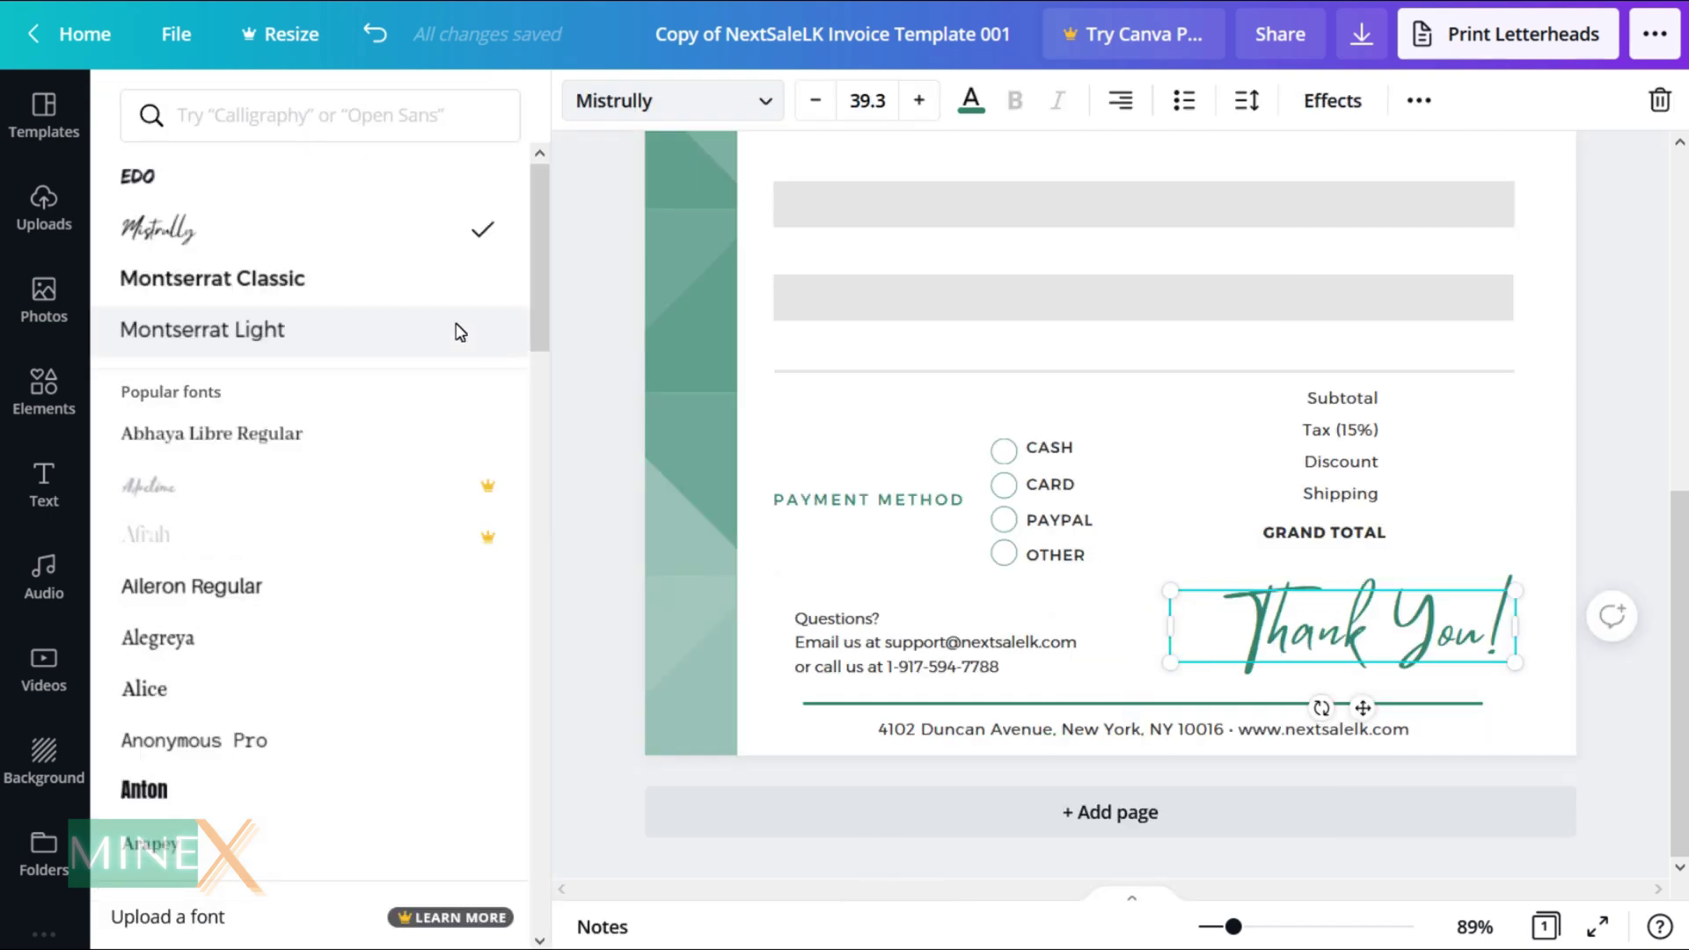
scroll(422, 634, "down", 8)
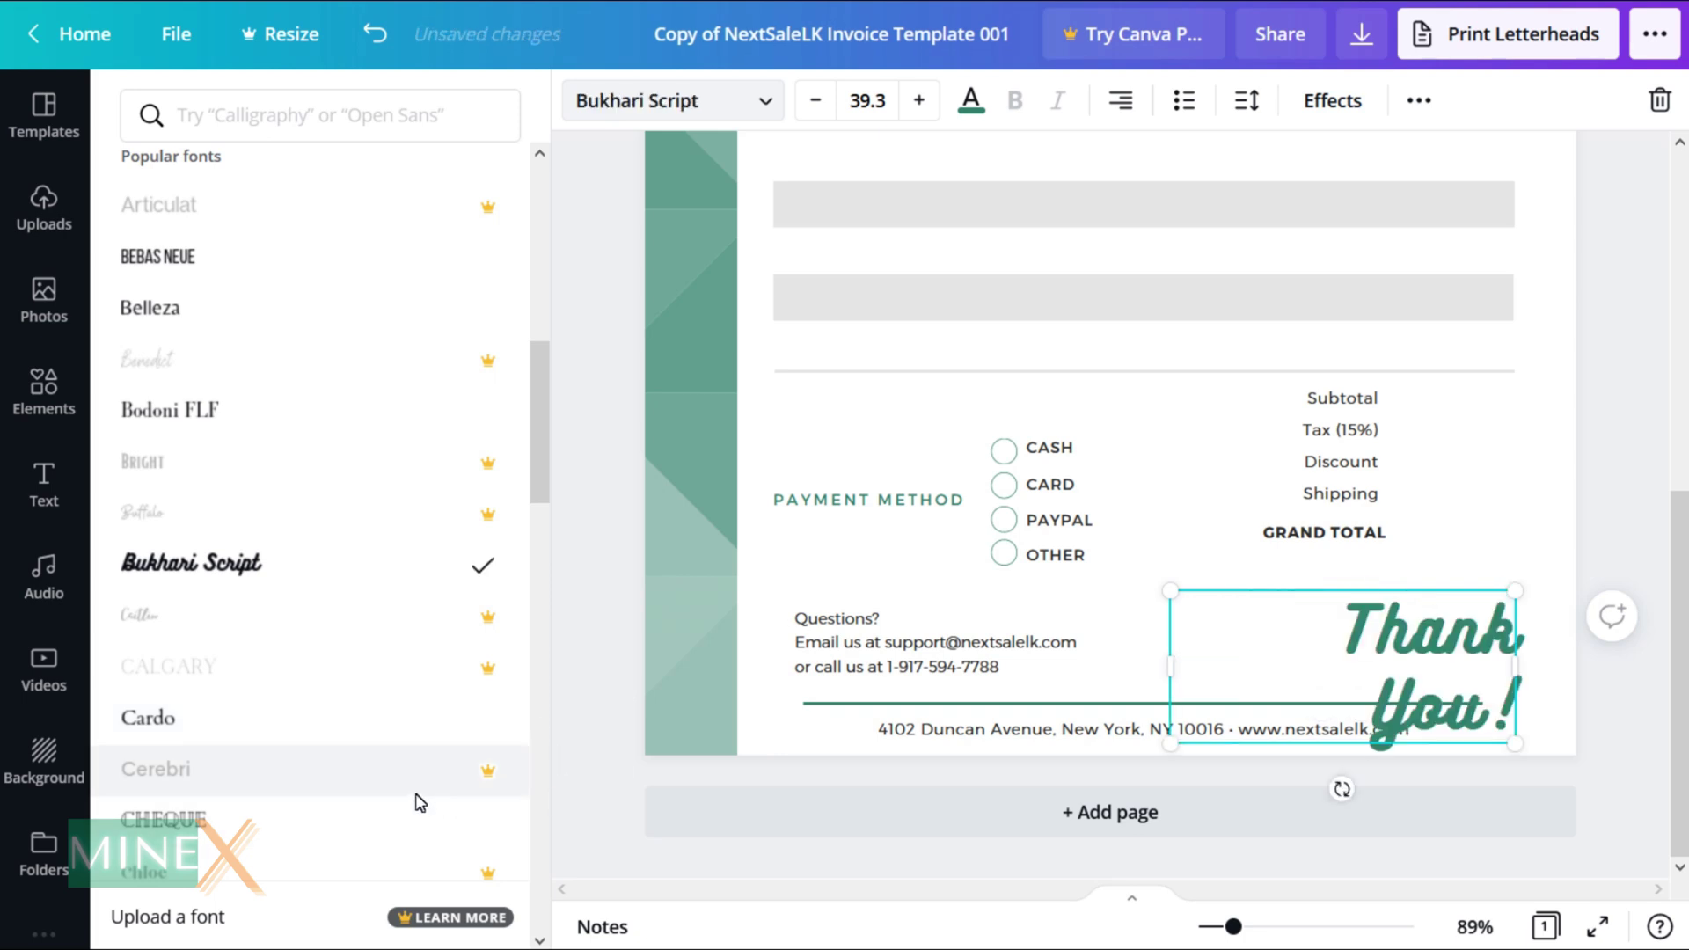
scroll(415, 799, "down", 10)
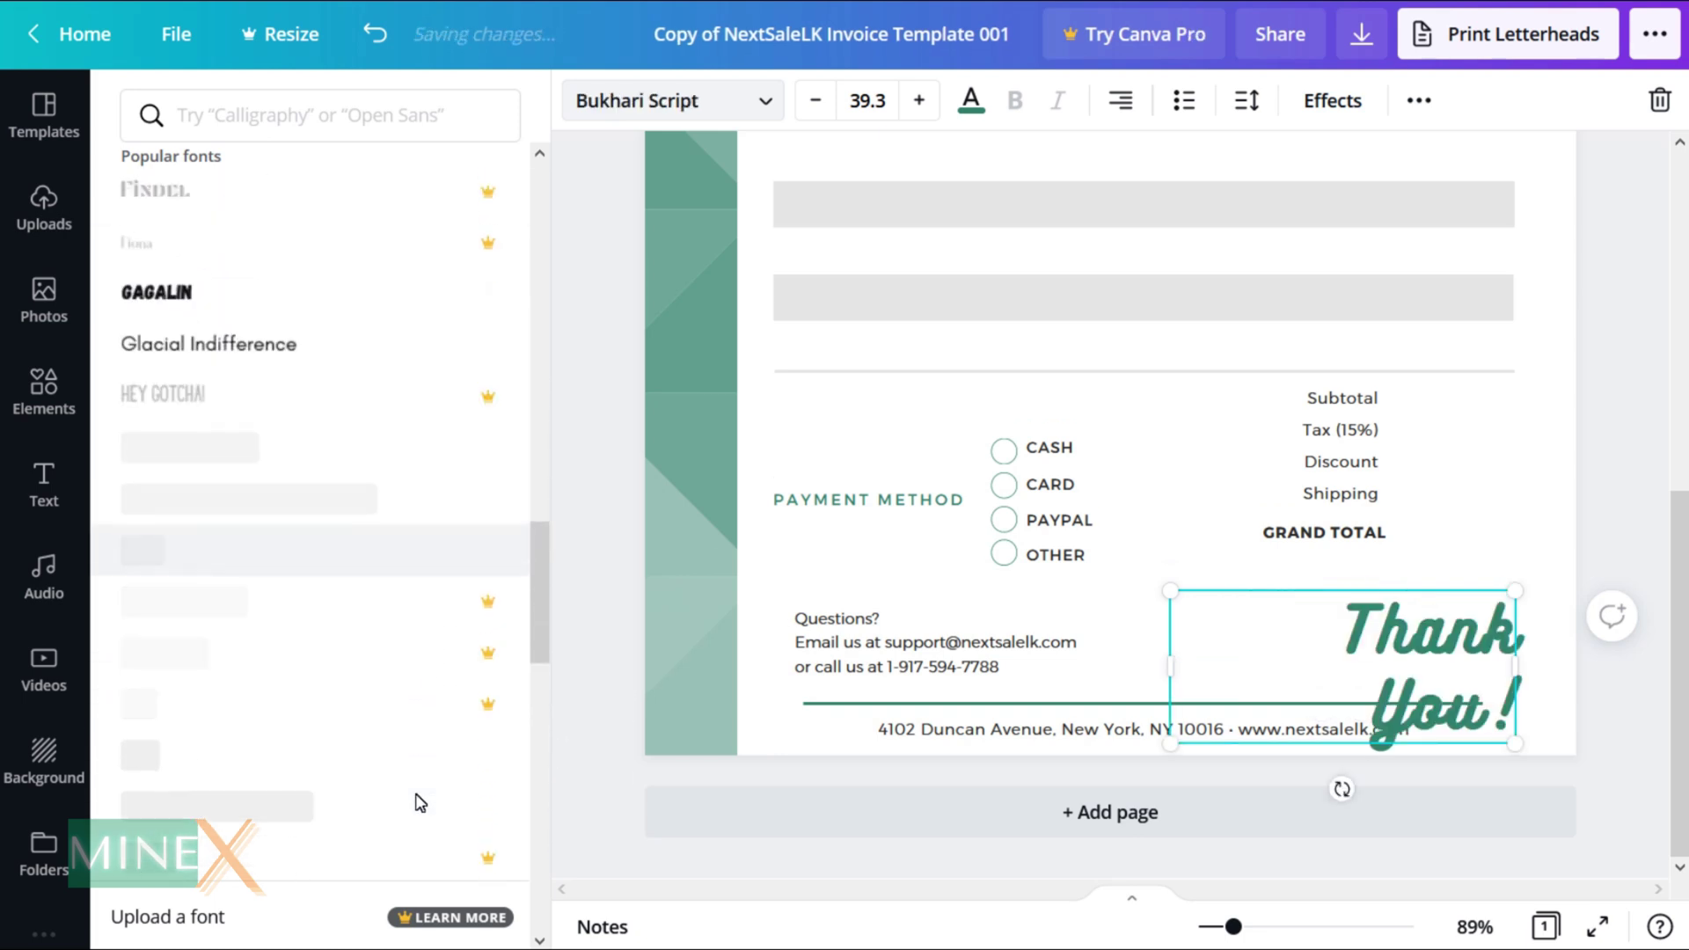
scroll(415, 800, "down", 3)
left_click(392, 431)
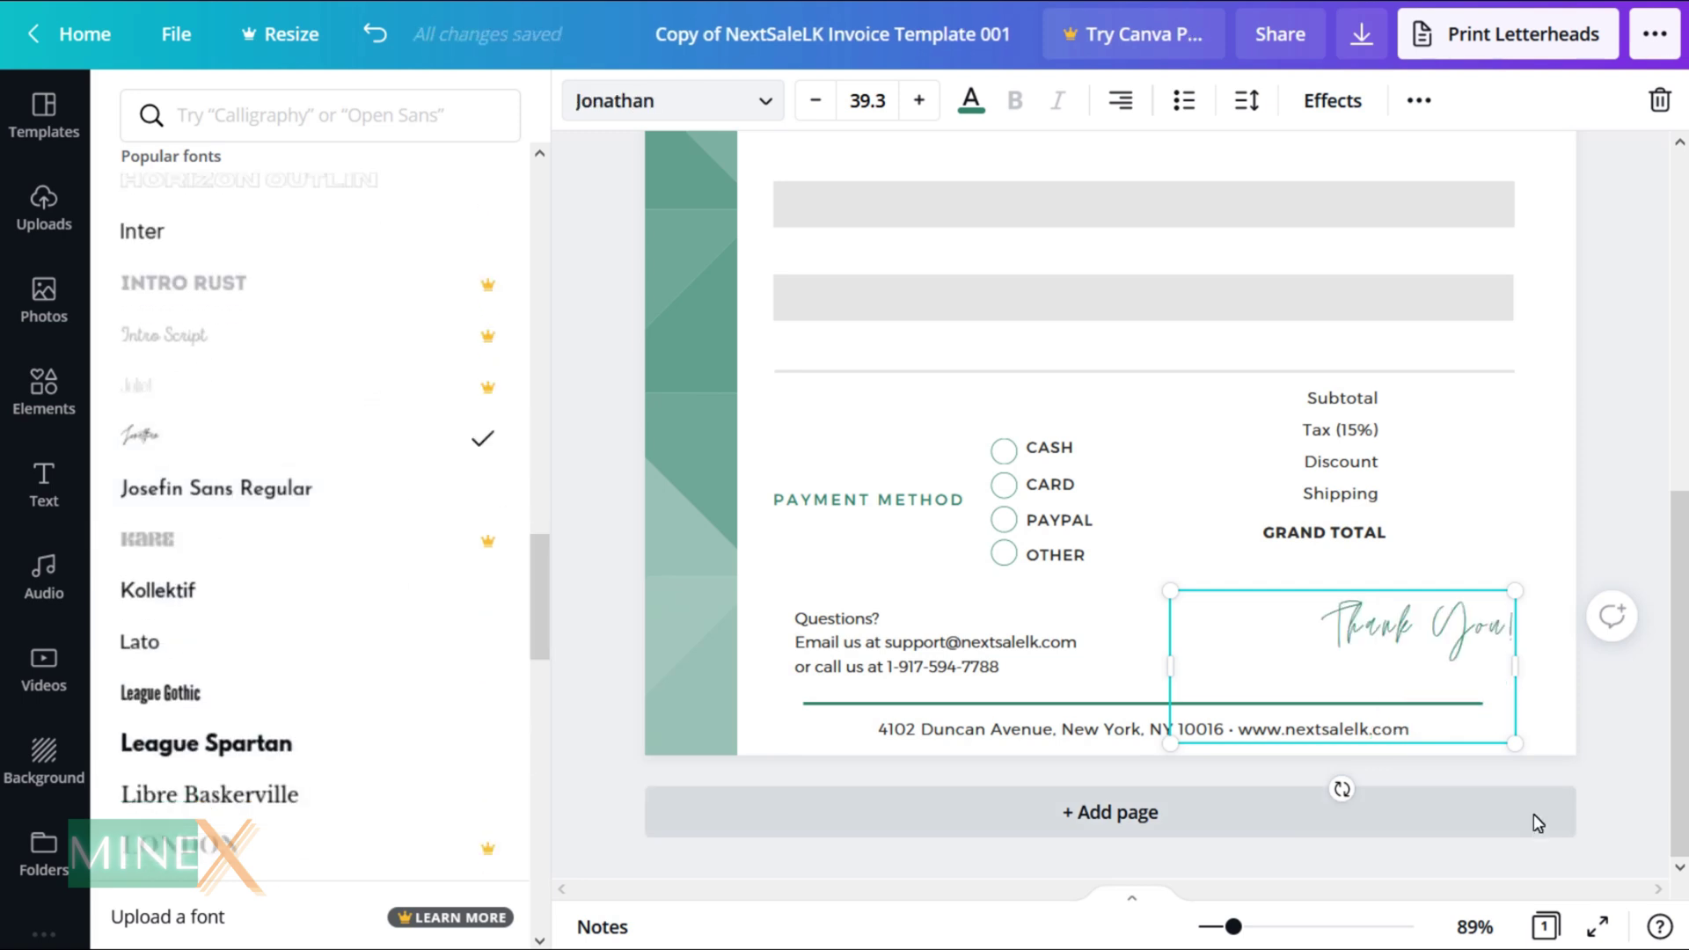
Enlarge the Thank You text to size 57.3 and move it lower
left_click_drag(1170, 591, 1021, 523)
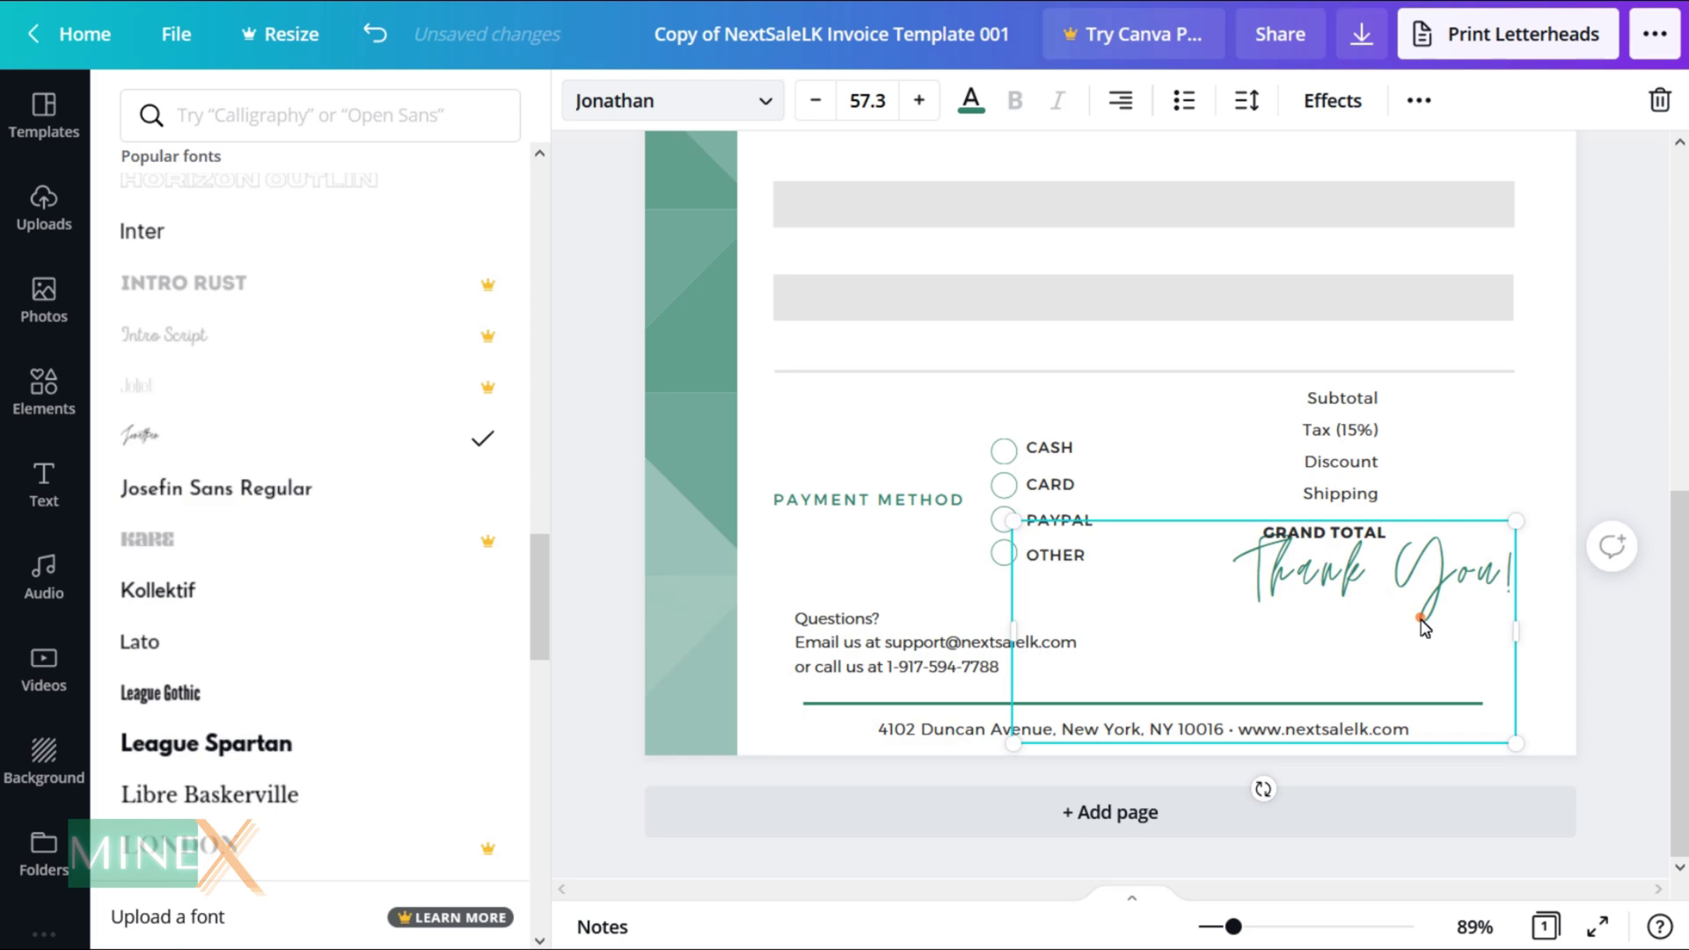
left_click_drag(1417, 622, 1419, 665)
left_click(1622, 437)
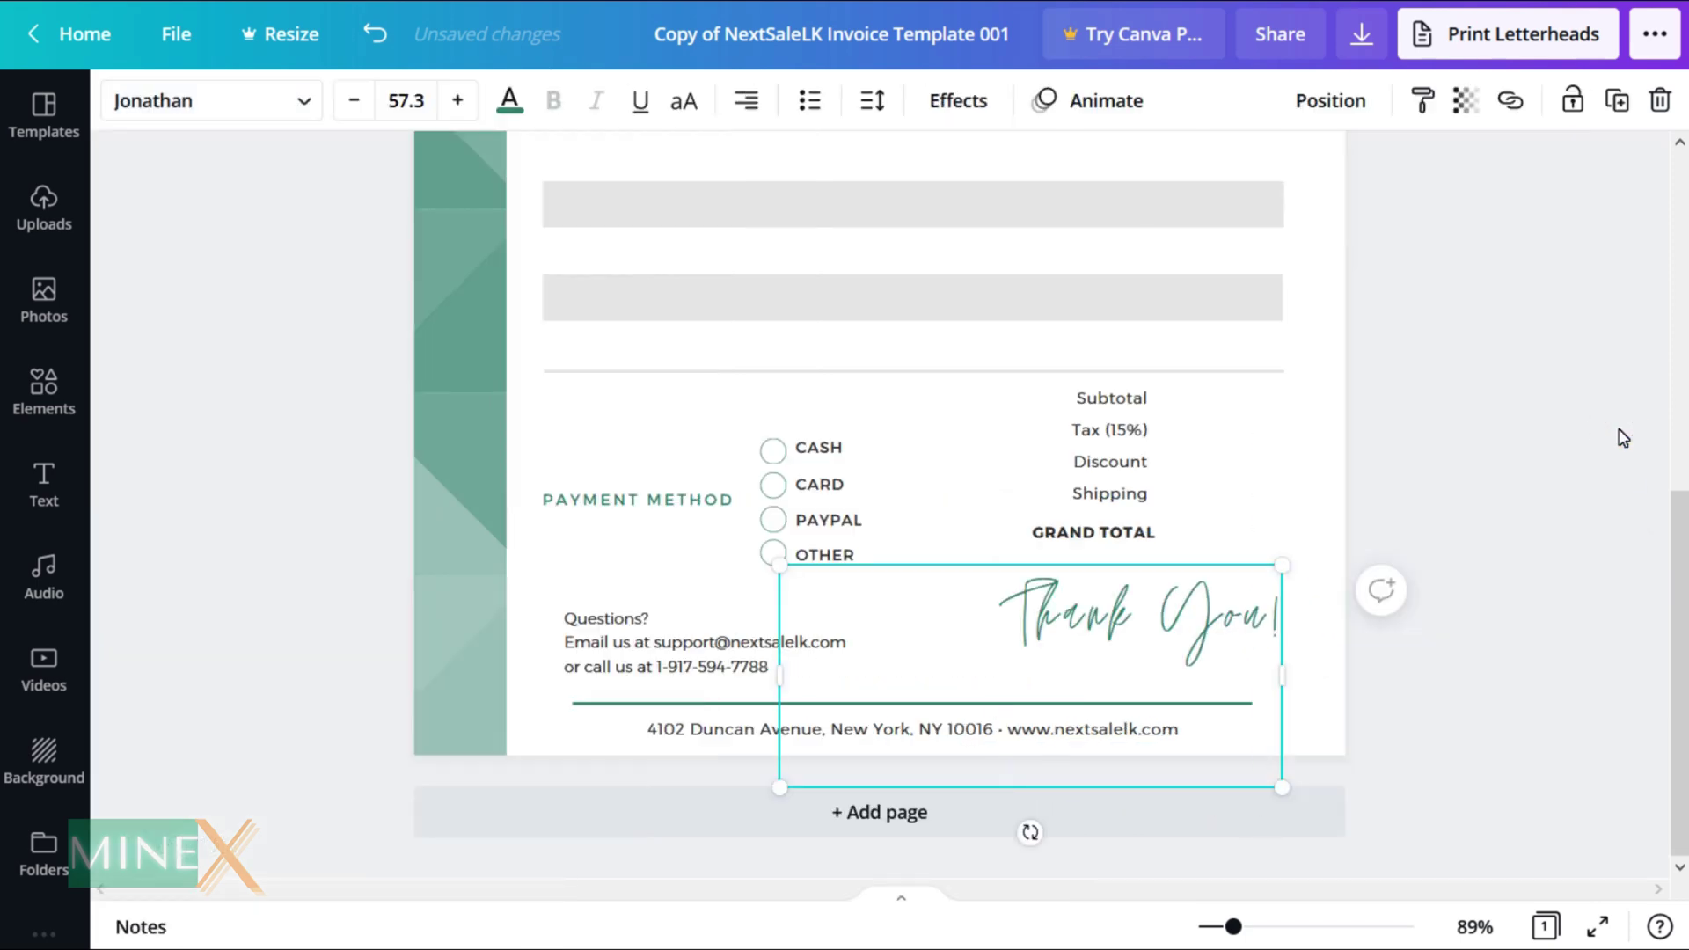
scroll(1538, 407, "up", 10)
Make the NOTES label green
left_click(986, 376)
left_click(509, 101)
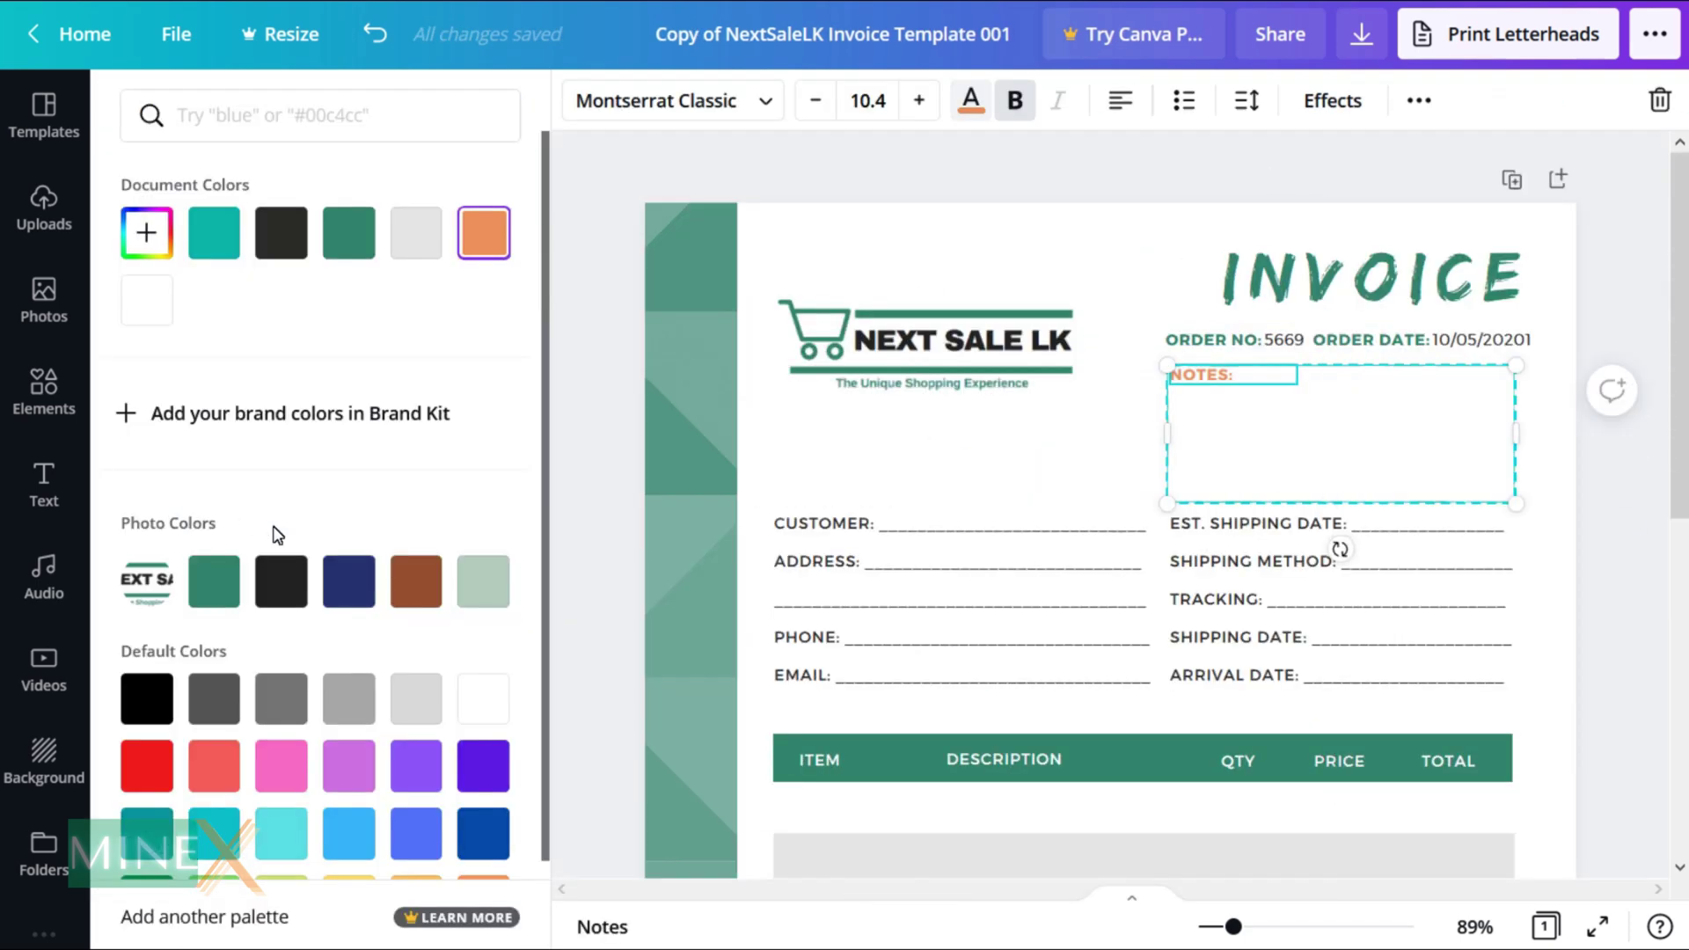
left_click(214, 577)
left_click(1583, 548)
scroll(1594, 554, "down", 8)
scroll(1593, 552, "up", 5)
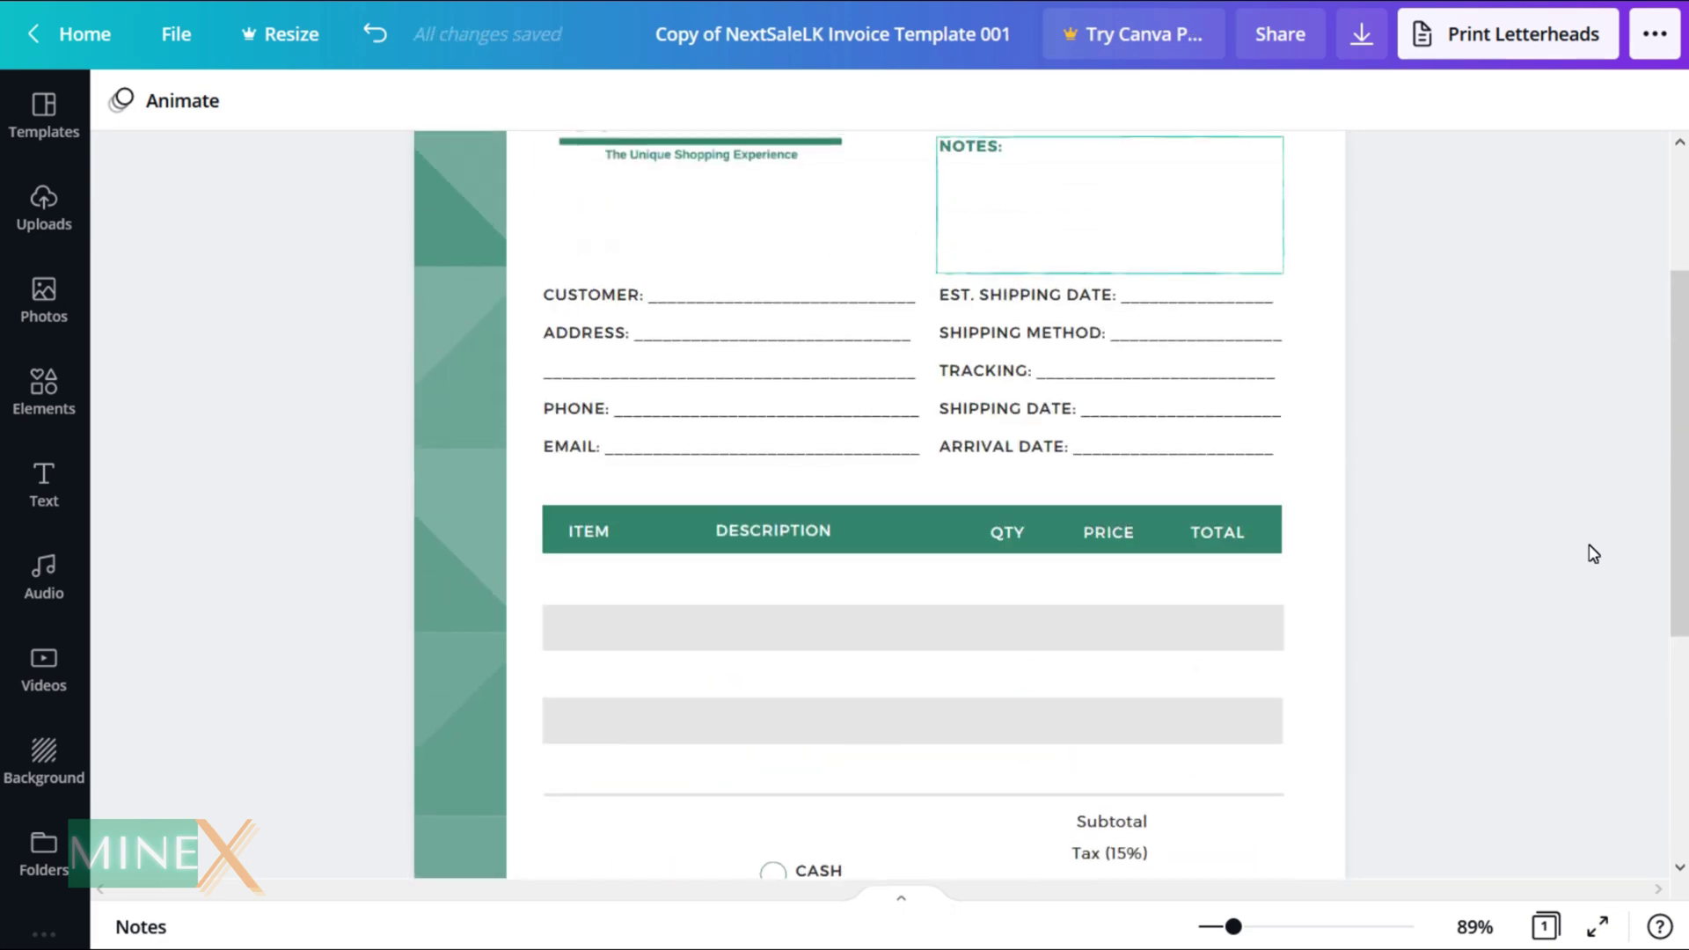
left_click_drag(1233, 927, 1218, 926)
scroll(1302, 679, "down", 3)
scroll(1302, 679, "up", 3)
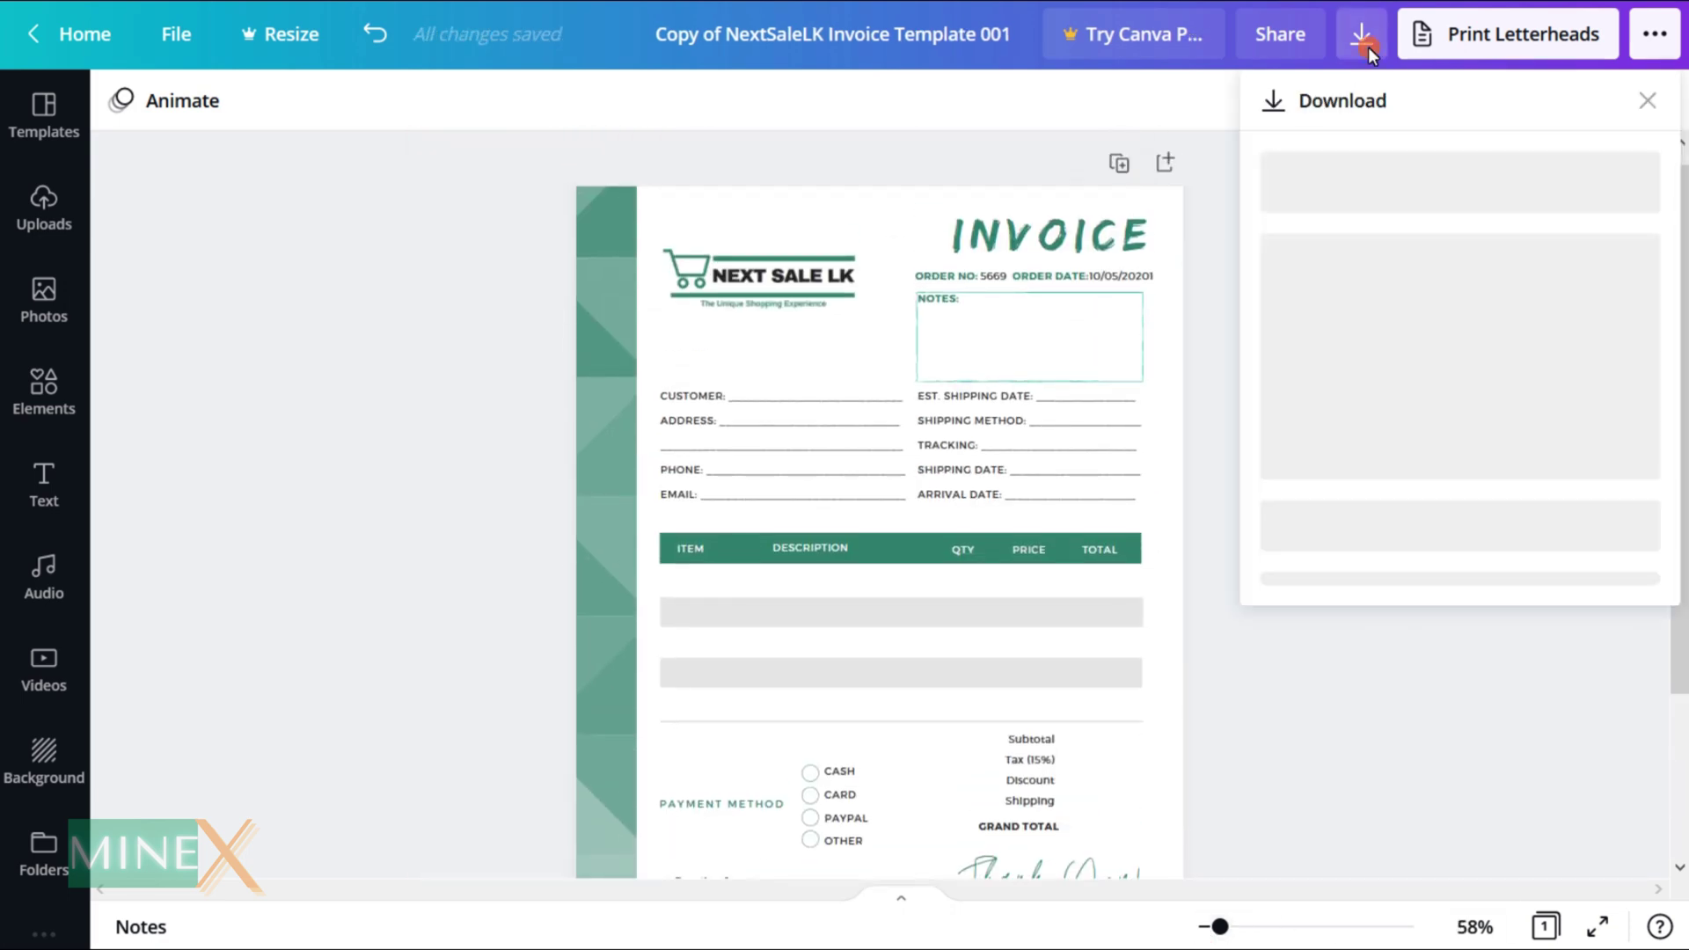
Download the invoice with PDF Print as the file type
left_click(1514, 222)
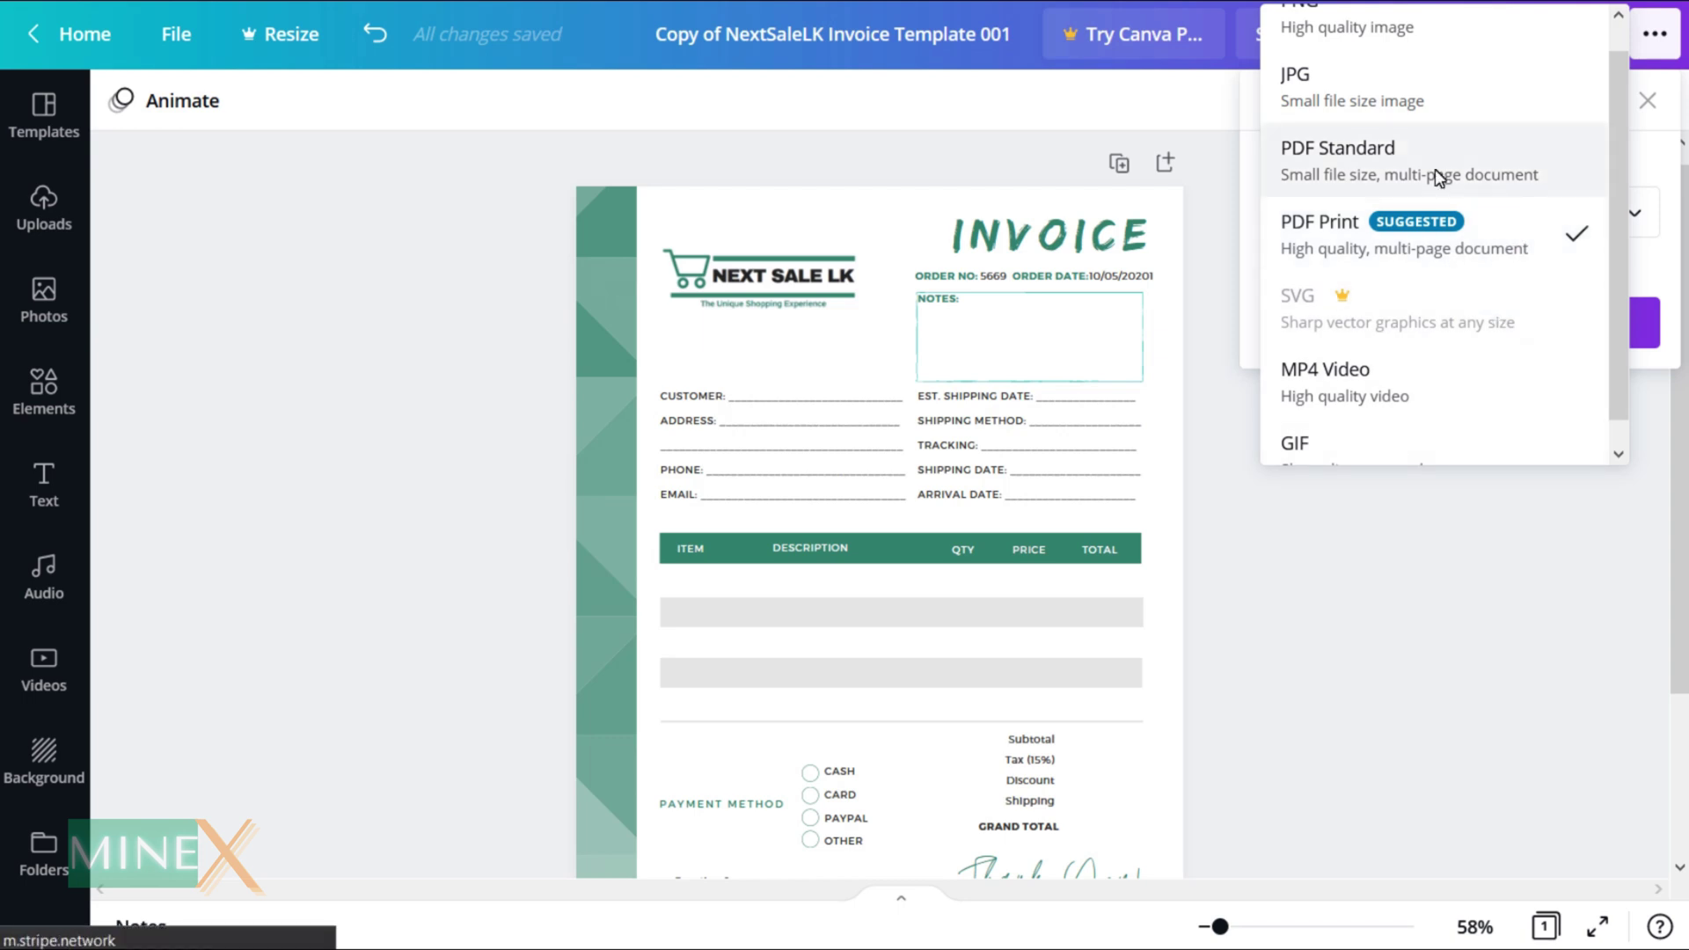
scroll(1475, 114, "up", 1)
scroll(1413, 272, "down", 1)
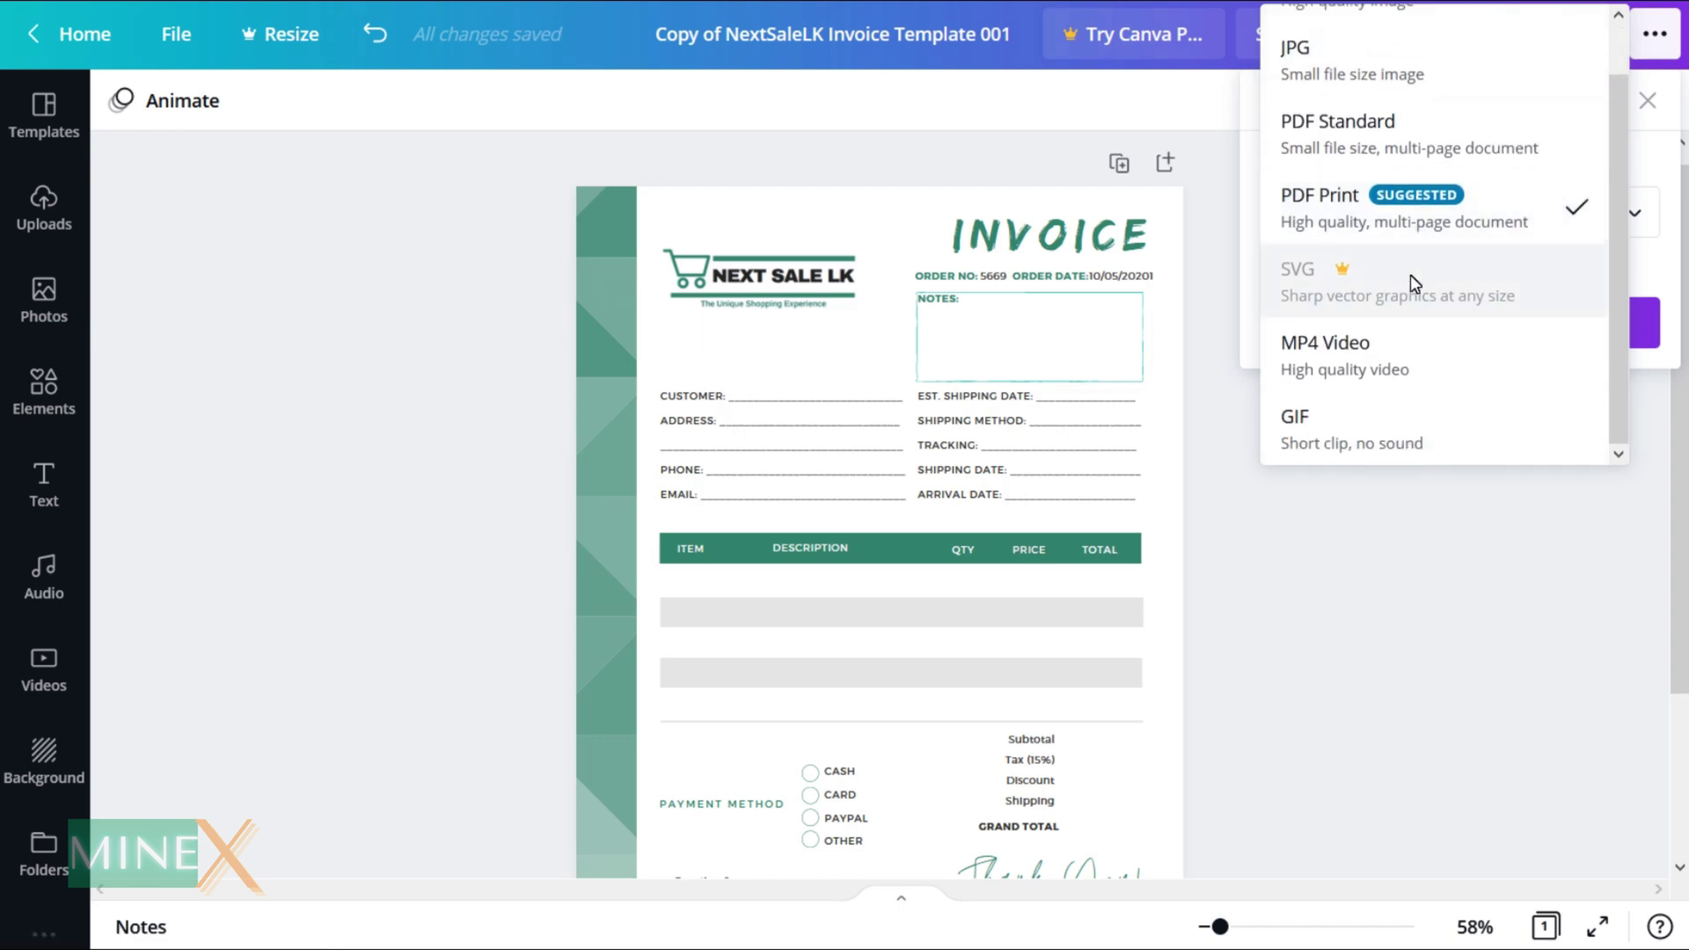
left_click(1647, 266)
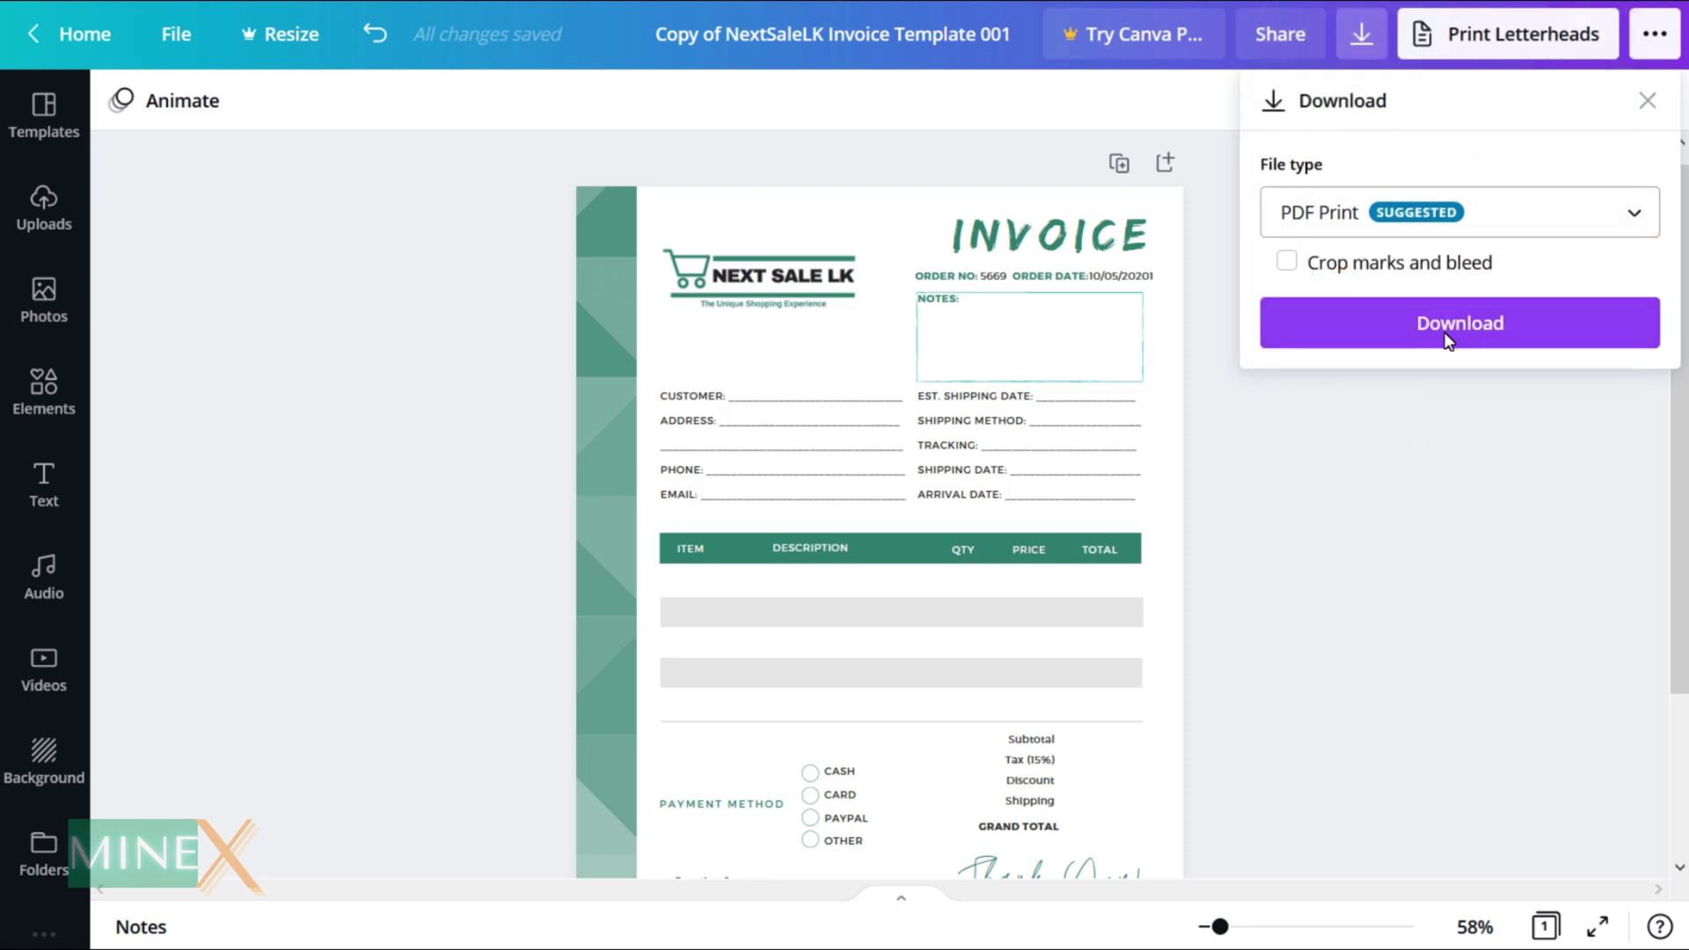
left_click(1448, 332)
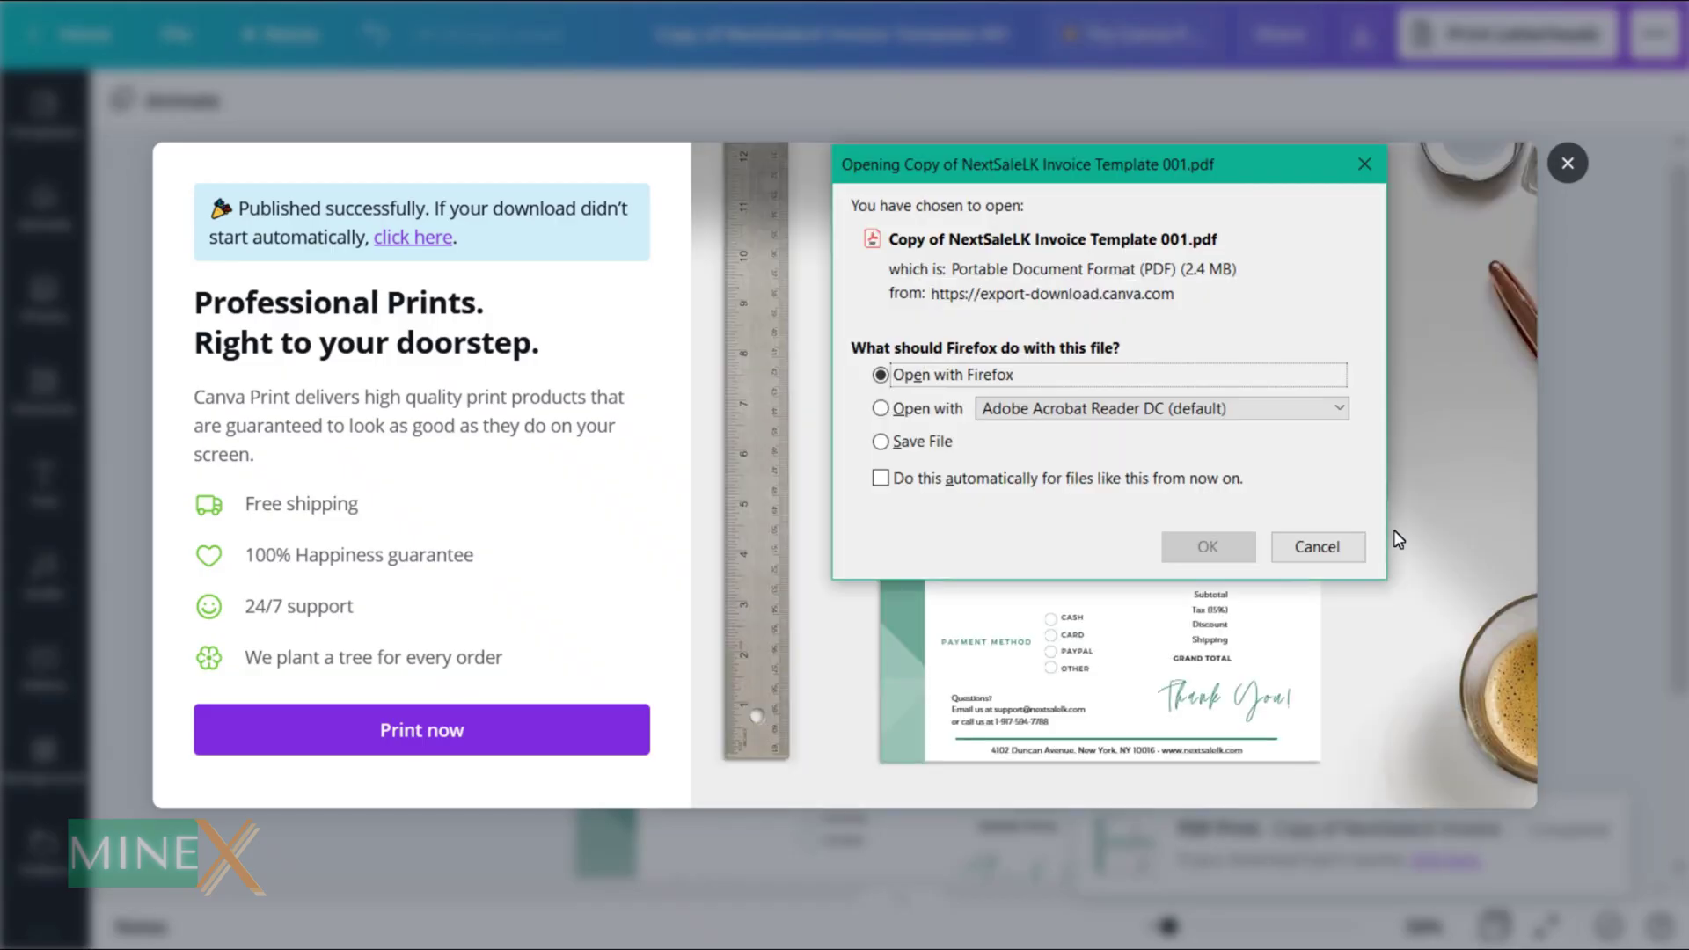
Save the 2.4 MB Copy of NextSaleLK Invoice Template 001.pdf to disk instead of opening it
left_click(906, 442)
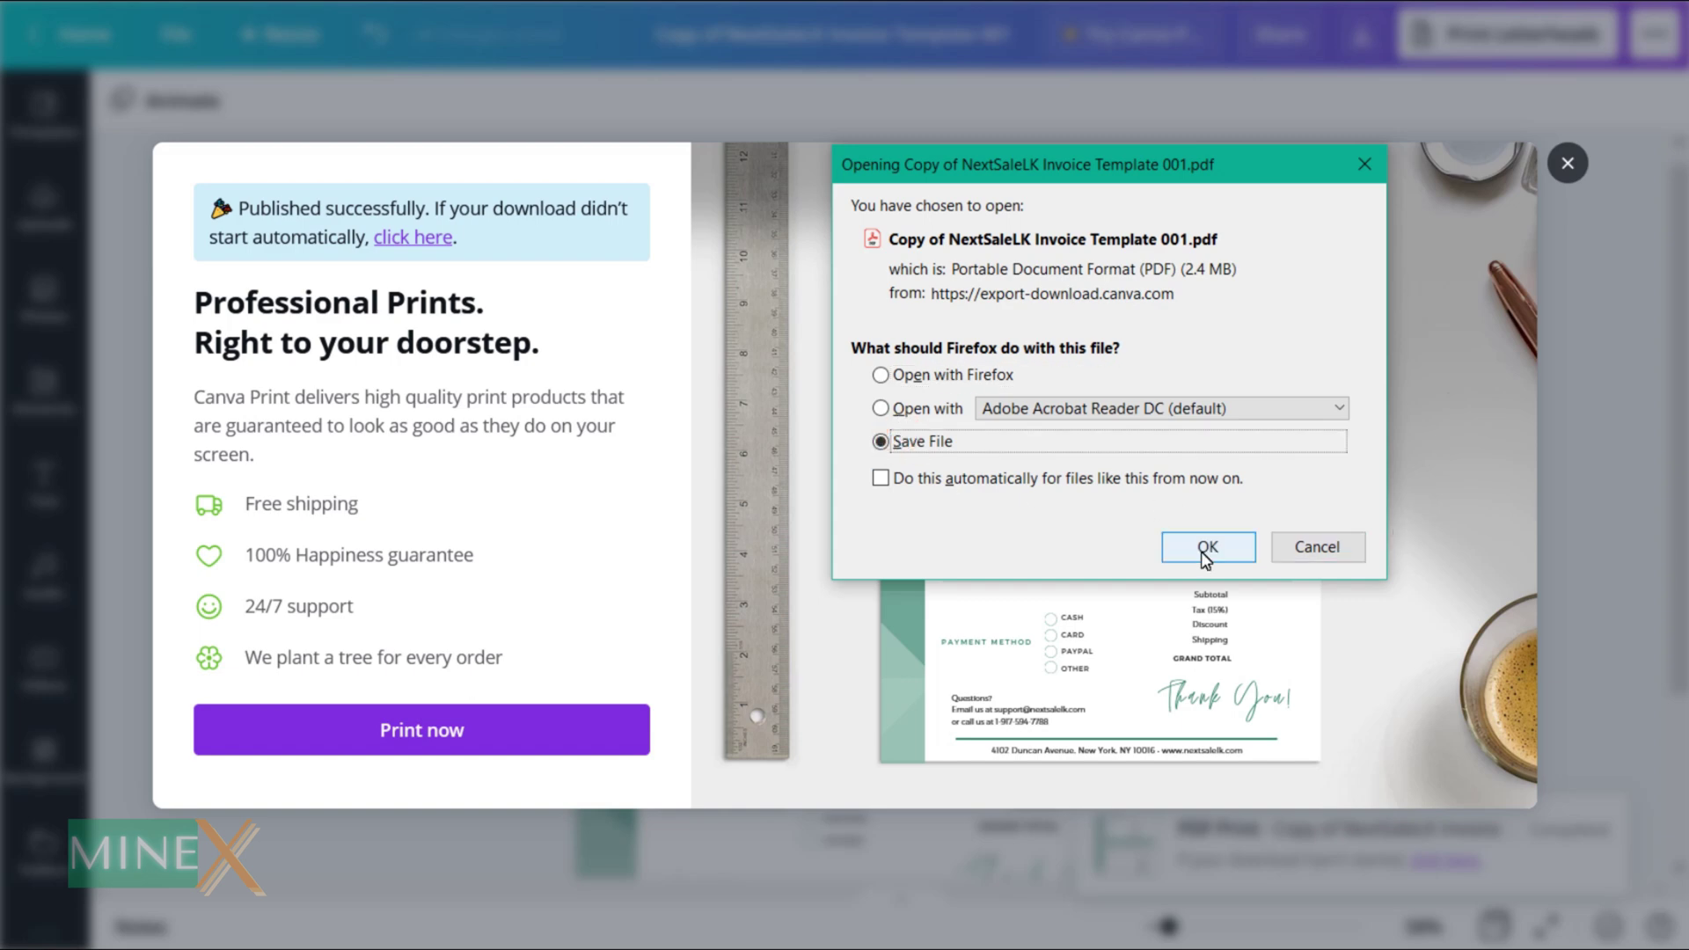
left_click(1206, 552)
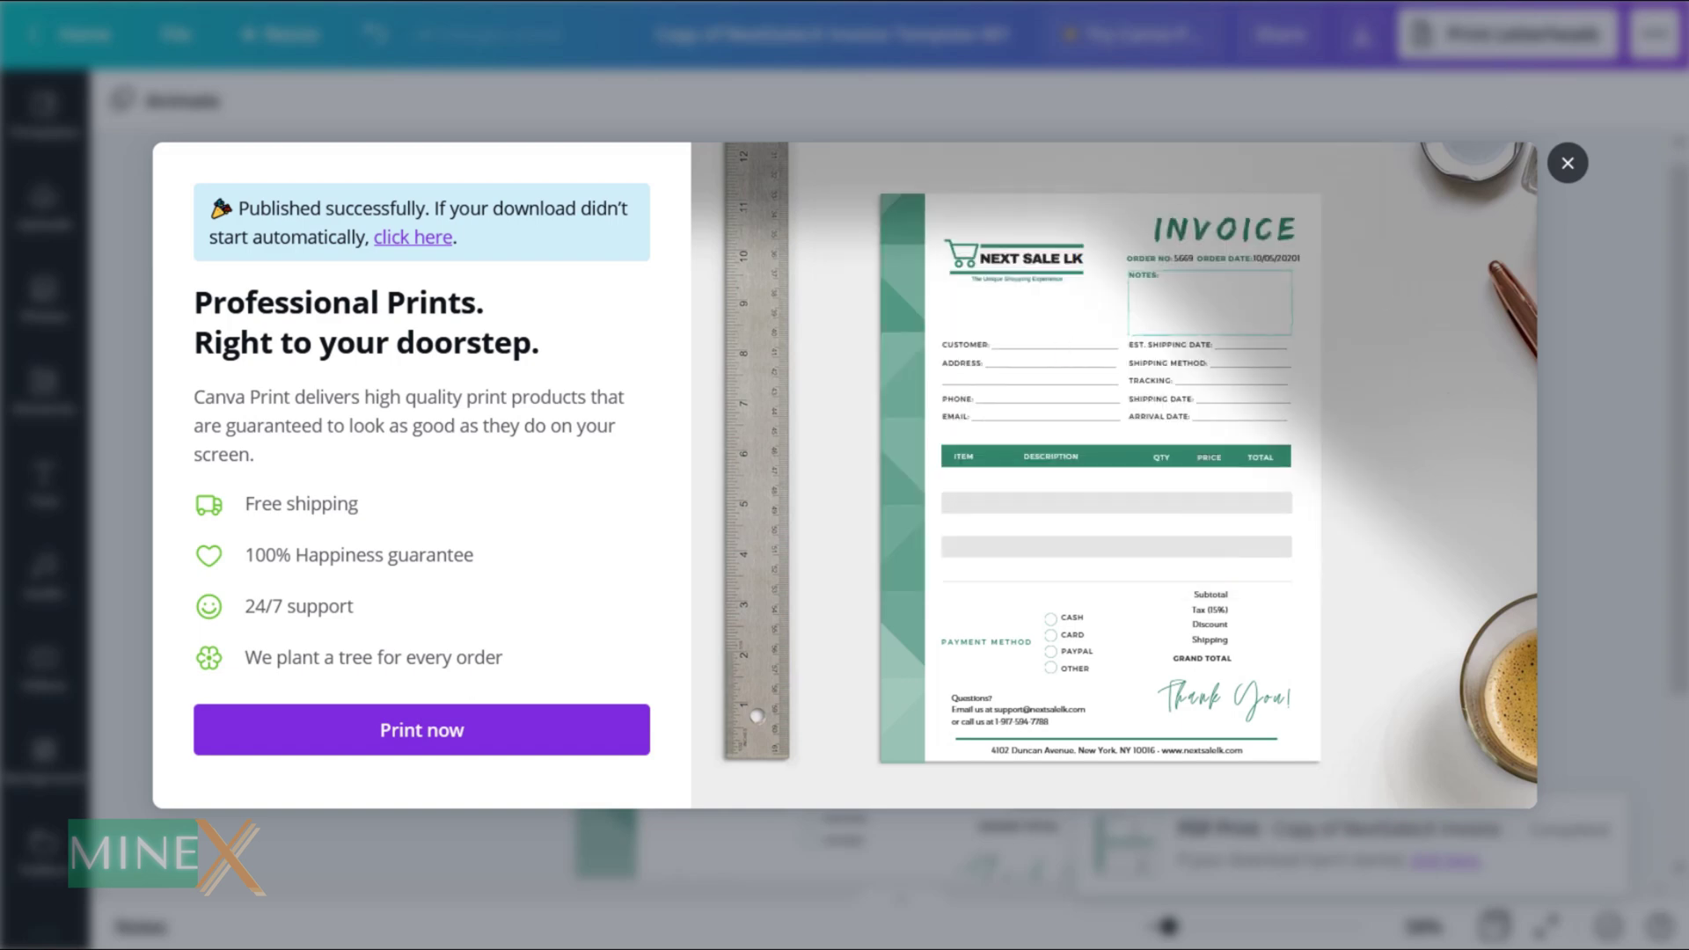
Open the finished Copy of NextSaleLK Invoice Template 001.pdf from the downloads panel
left_click(1238, 71)
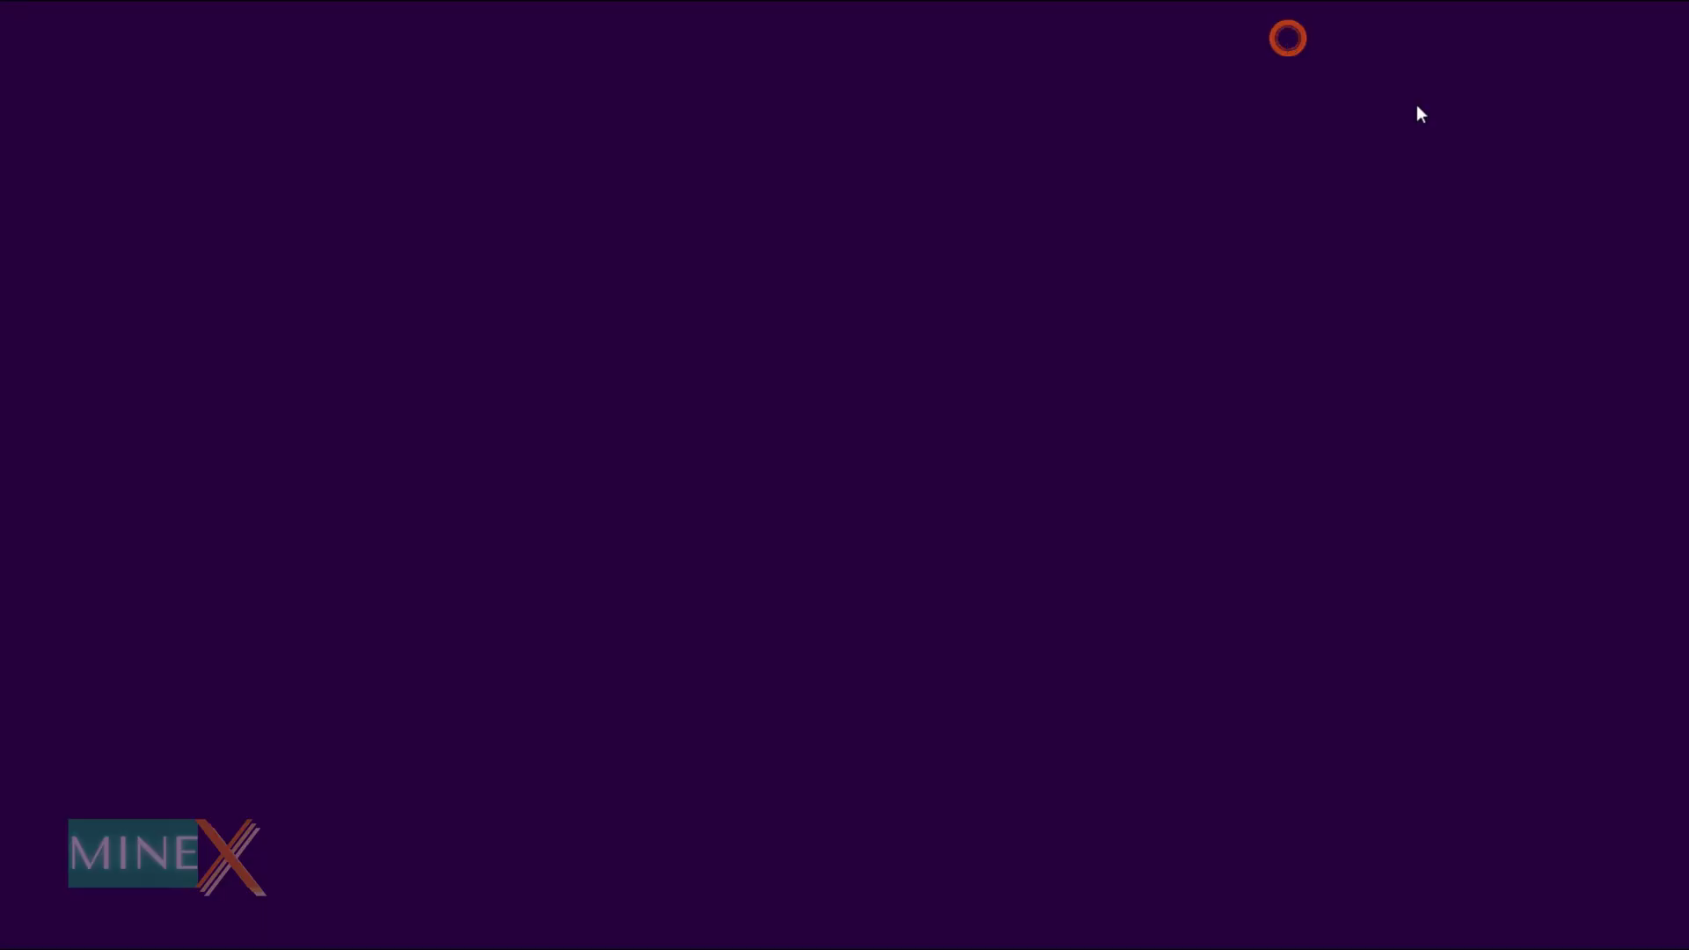